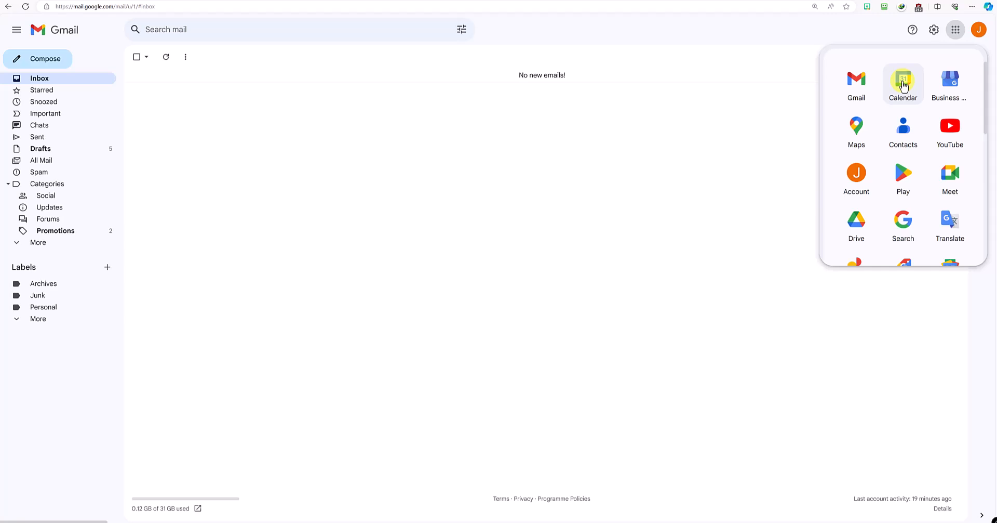
Step: Switch to Google Calendar to see March 2024 with the contact's birthday on 10 March
{"action": "left_click", "coordinate": [903, 83]}
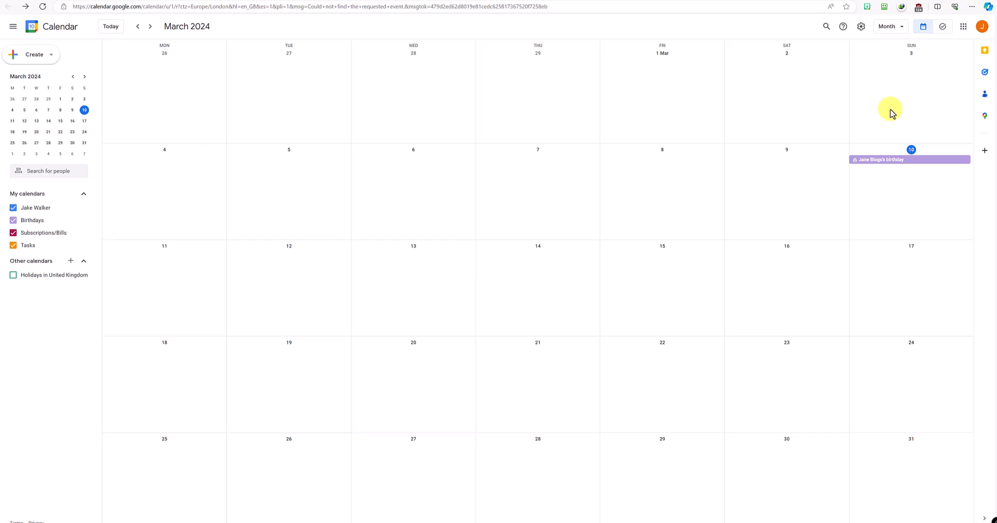
{"action": "left_click", "coordinate": [986, 95]}
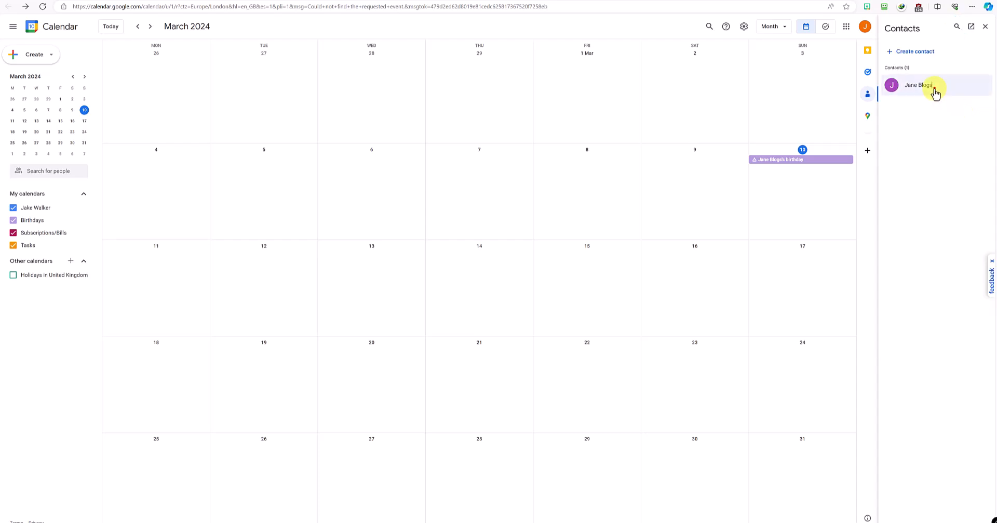
{"action": "left_click", "coordinate": [934, 87]}
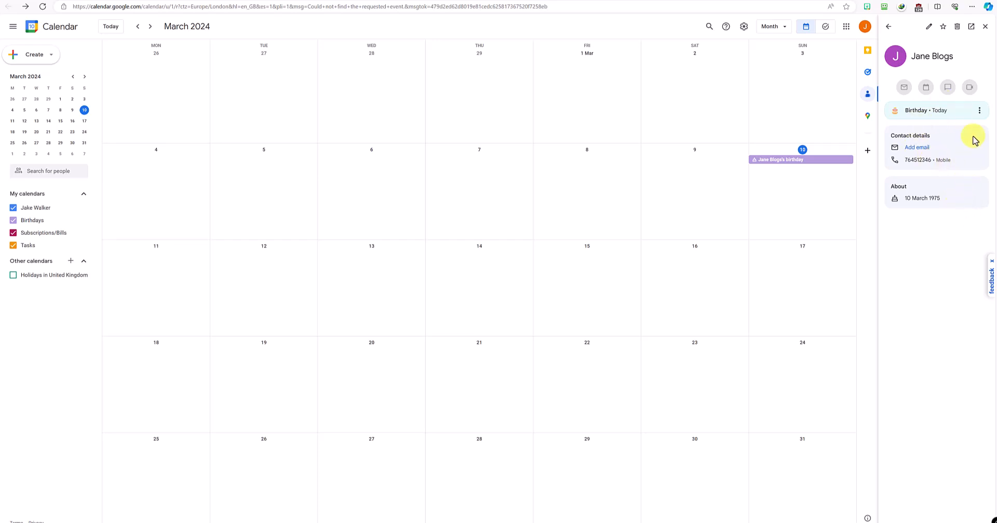
{"action": "left_click", "coordinate": [985, 29]}
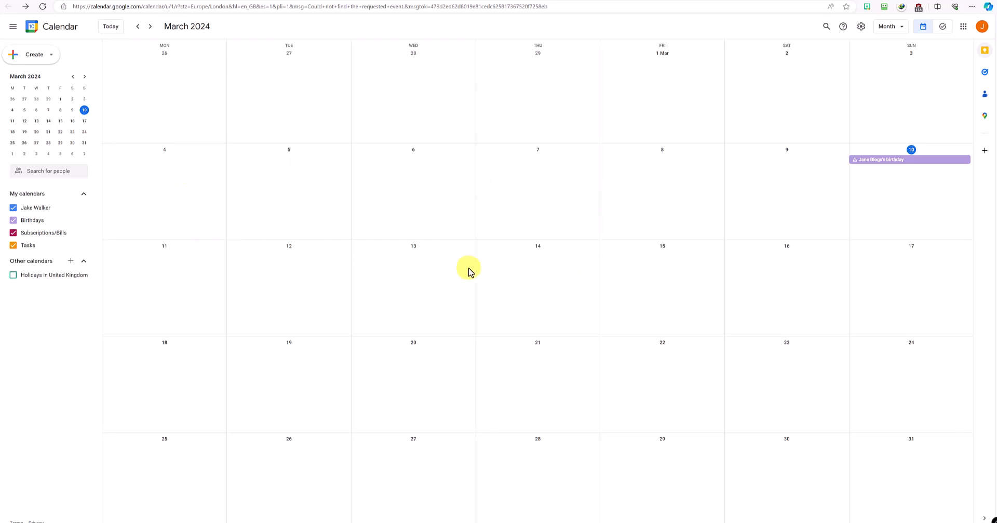
Step: Create a new event on Wednesday 13 March titled as a meeting with the contact
{"action": "left_click", "coordinate": [410, 267]}
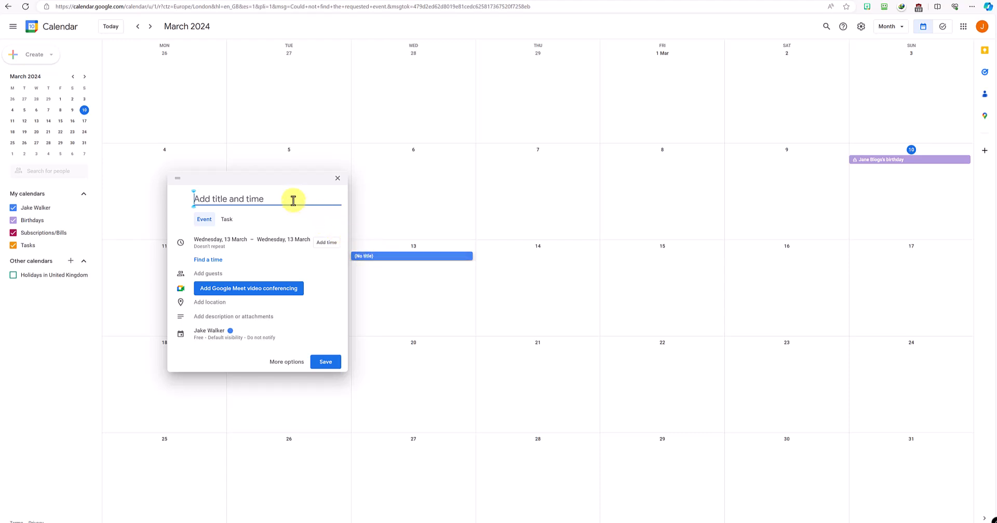
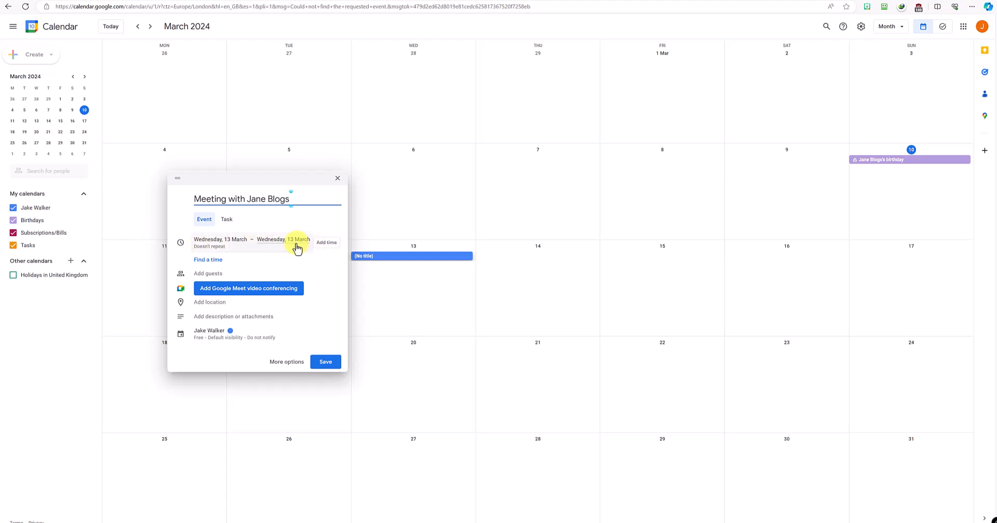
Step: Time the meeting from 10:30 to 10:45
{"action": "left_click", "coordinate": [319, 243]}
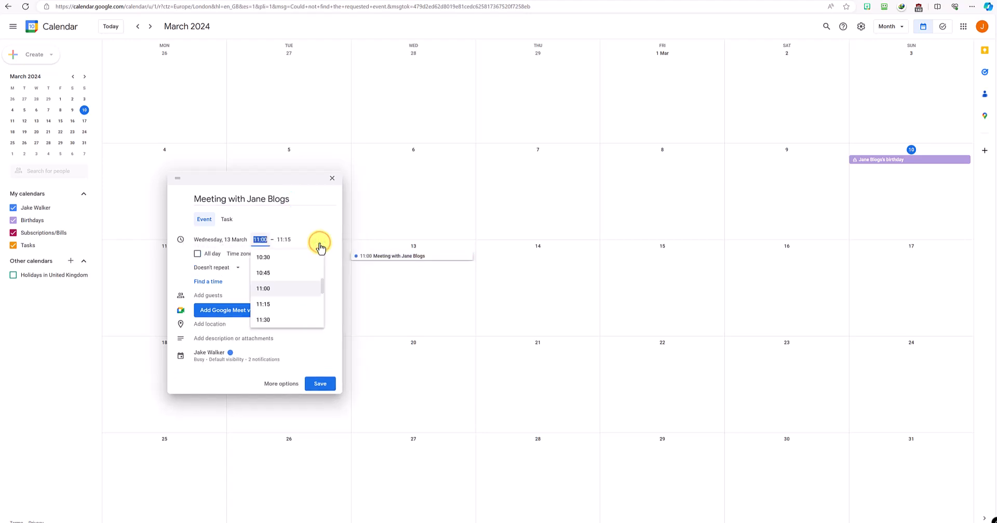
{"action": "left_click", "coordinate": [273, 256]}
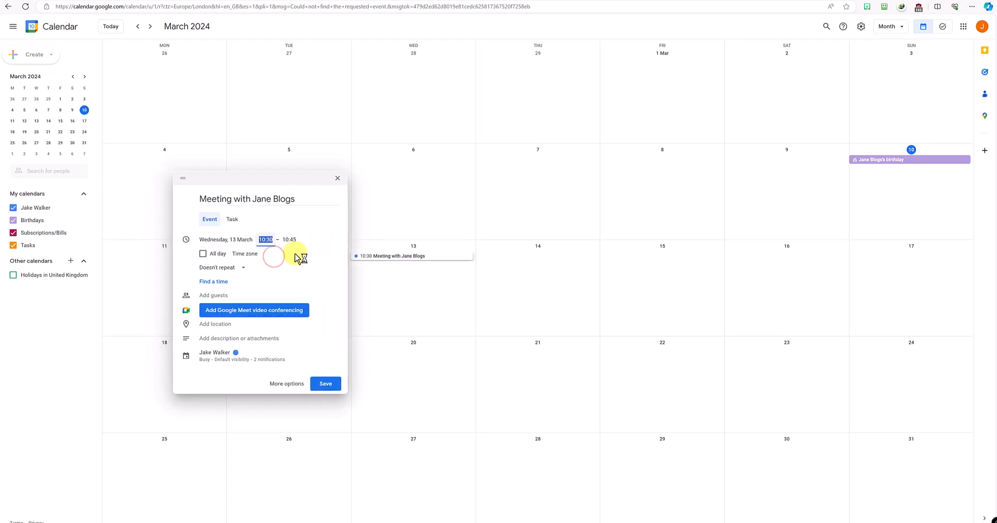
{"action": "left_click", "coordinate": [291, 240]}
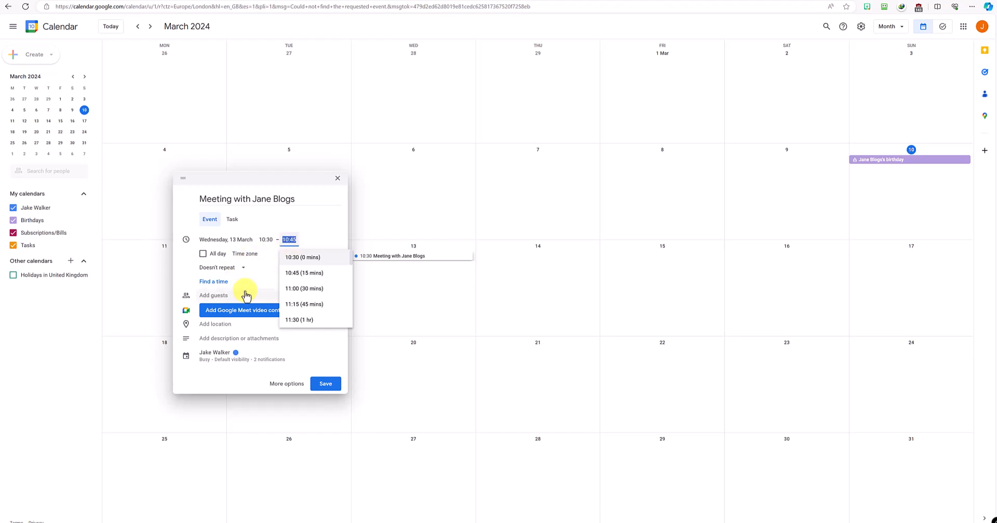
{"action": "left_click", "coordinate": [294, 228]}
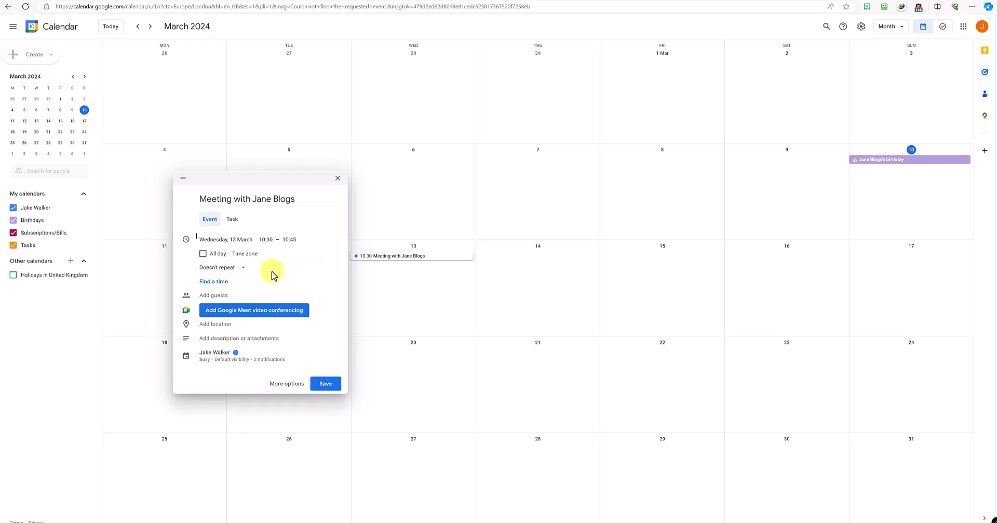
Step: Save the 13 March meeting and reopen it in the full event editor
{"action": "left_click", "coordinate": [326, 383]}
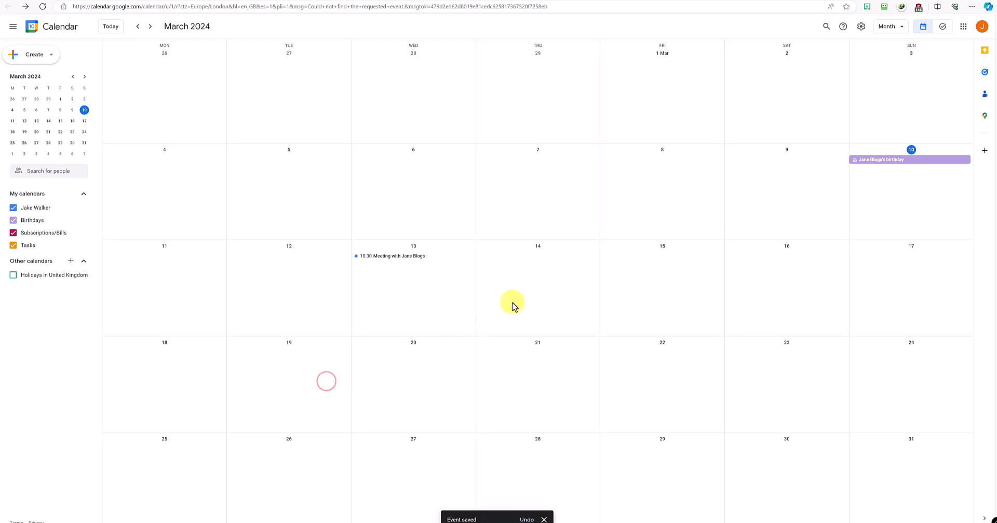
{"action": "left_click", "coordinate": [387, 258]}
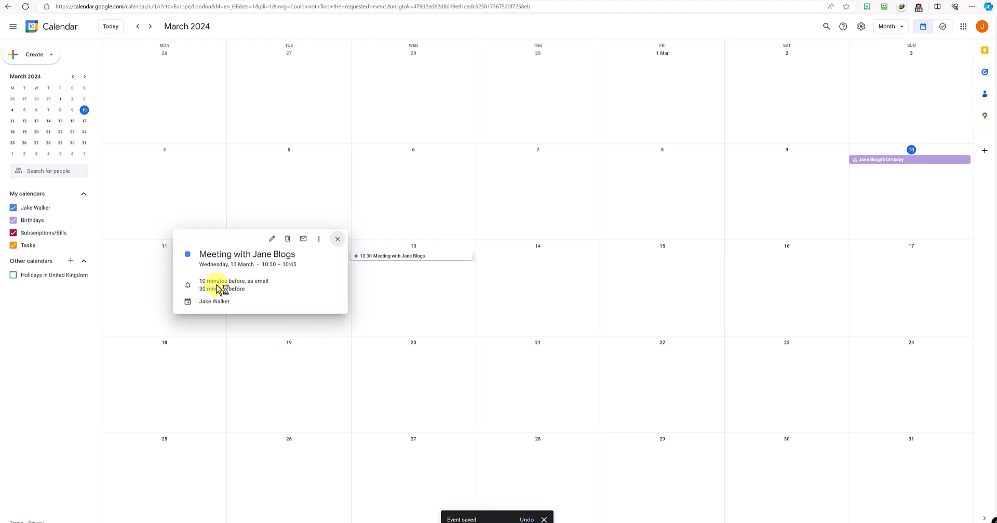
{"action": "left_click", "coordinate": [271, 238]}
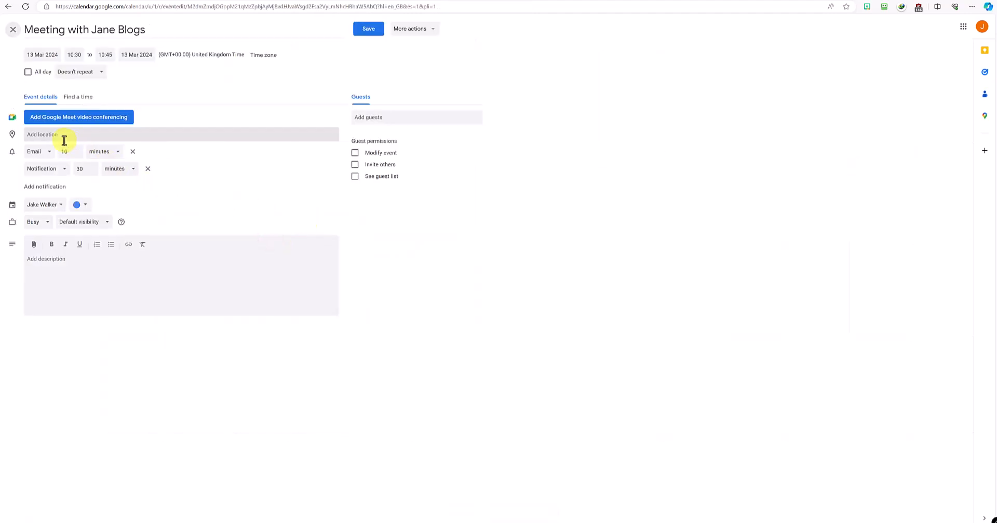
Step: Add a third reminder as an email, then a fourth and fifth reminder
{"action": "left_click", "coordinate": [60, 191]}
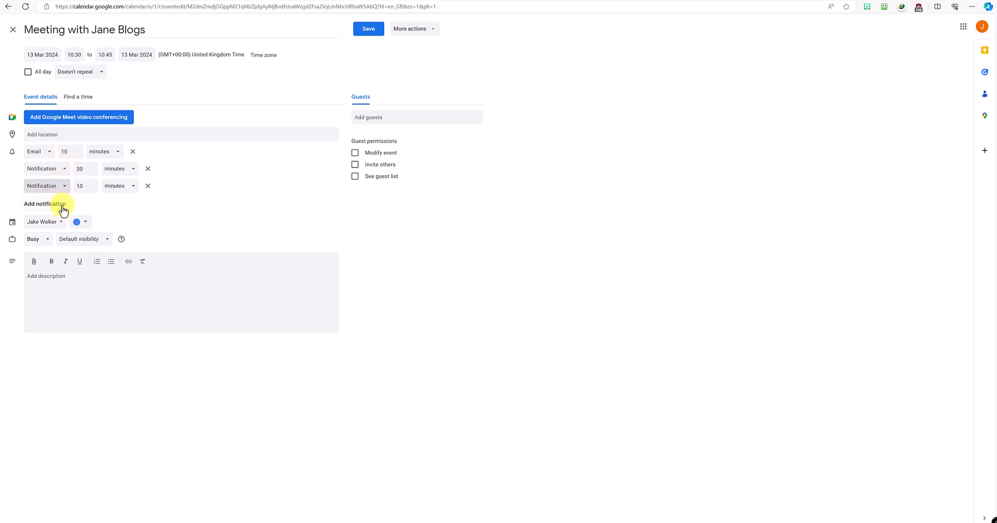
{"action": "left_click", "coordinate": [61, 189]}
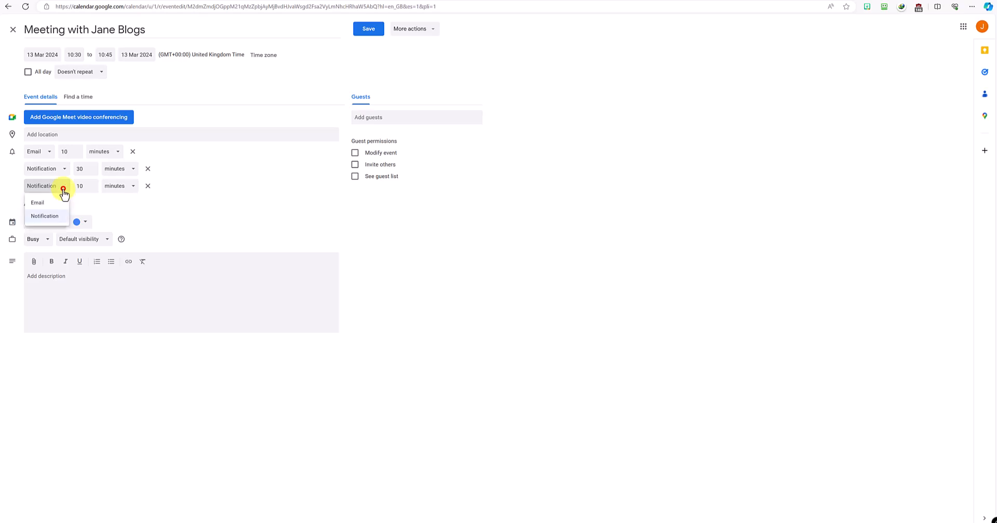
{"action": "left_click", "coordinate": [56, 202]}
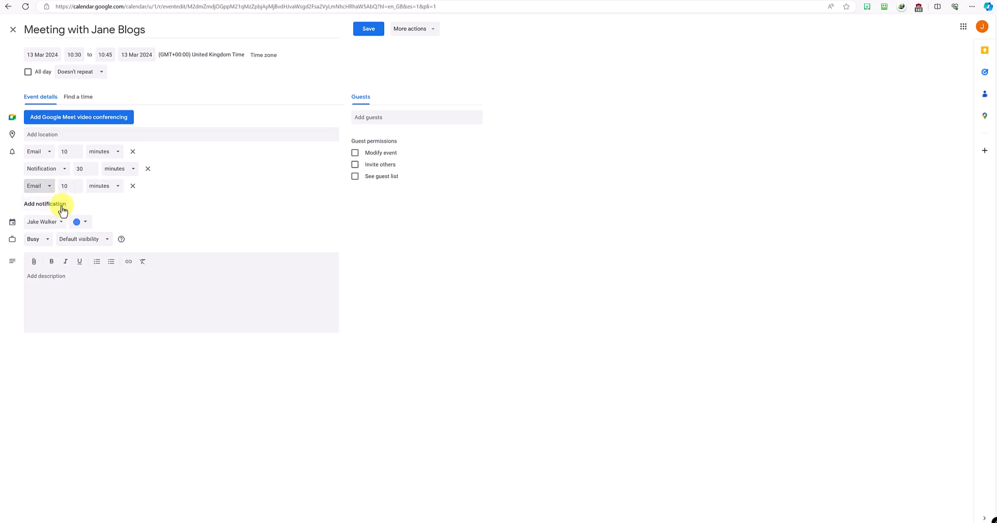
{"action": "left_click", "coordinate": [59, 204]}
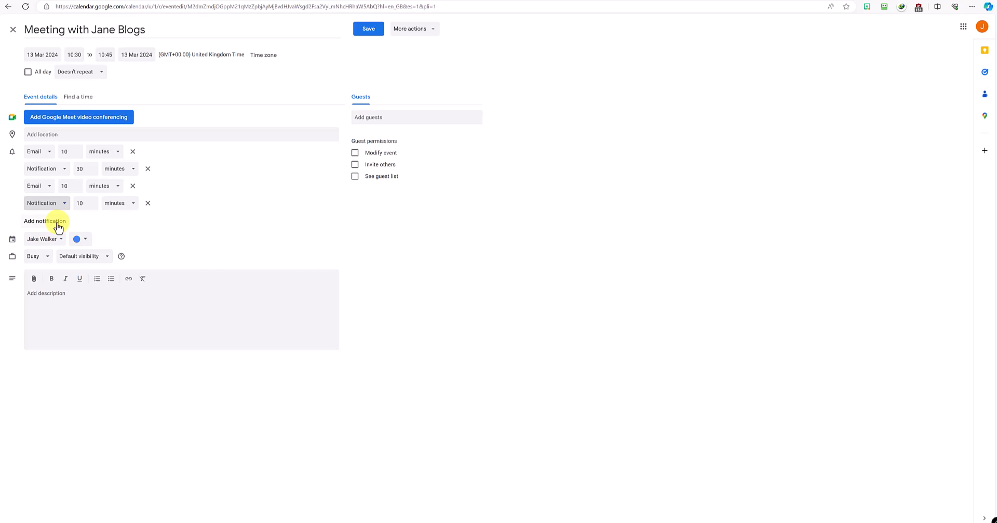
{"action": "left_click", "coordinate": [59, 223]}
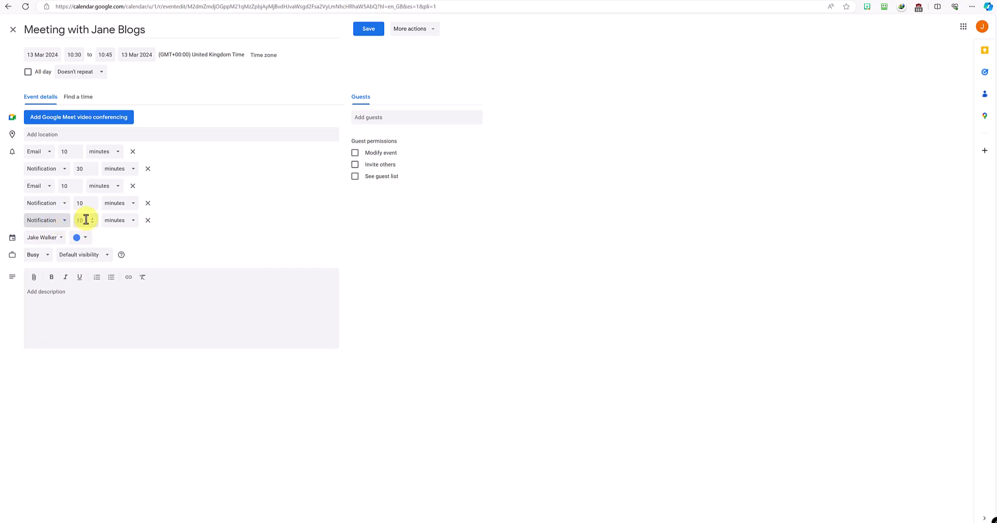
Step: Set the newest reminder to a notification 4 hours before
{"action": "left_click", "coordinate": [93, 218]}
{"action": "left_click", "coordinate": [93, 218]}
{"action": "left_click", "coordinate": [93, 218]}
{"action": "left_click", "coordinate": [77, 220]}
{"action": "left_click", "coordinate": [111, 221]}
{"action": "left_click", "coordinate": [119, 250]}
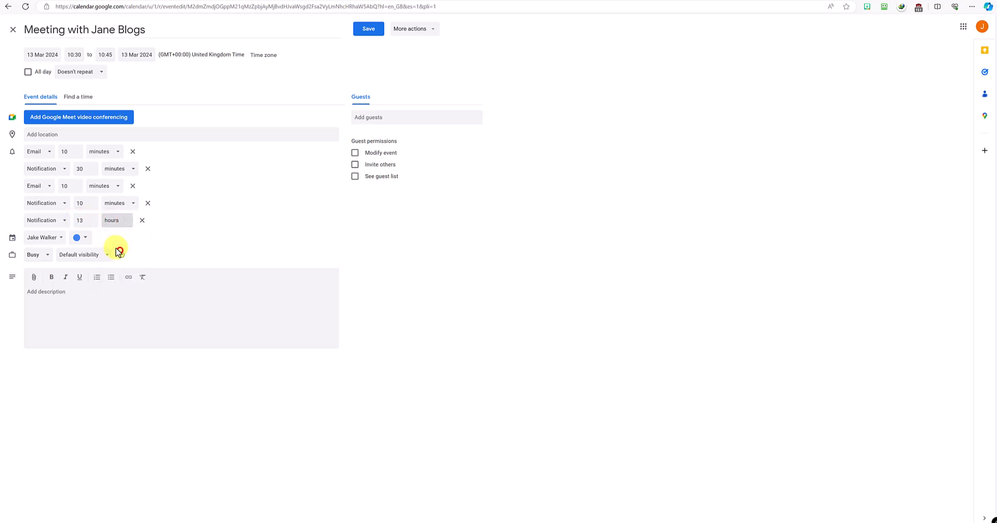
{"action": "left_click", "coordinate": [88, 219]}
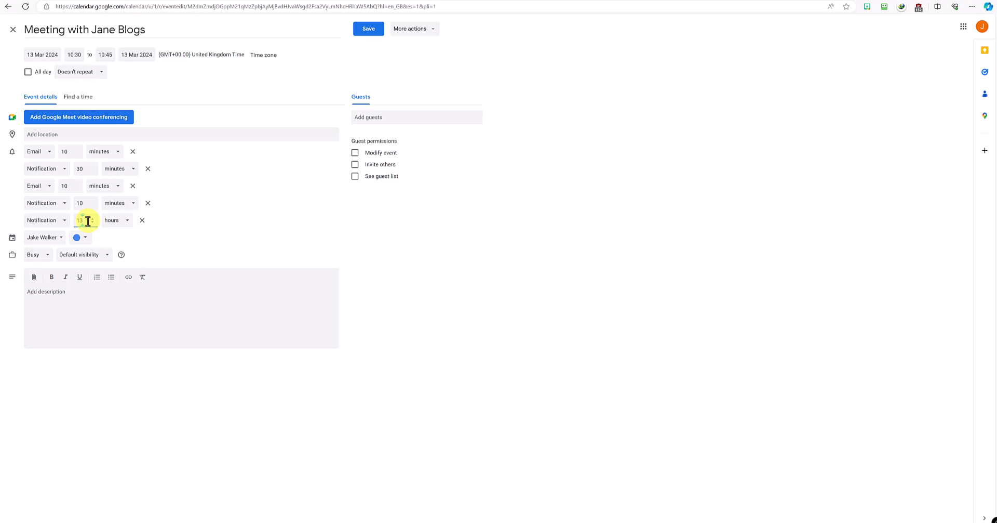
{"action": "key", "text": "BackSpace"}
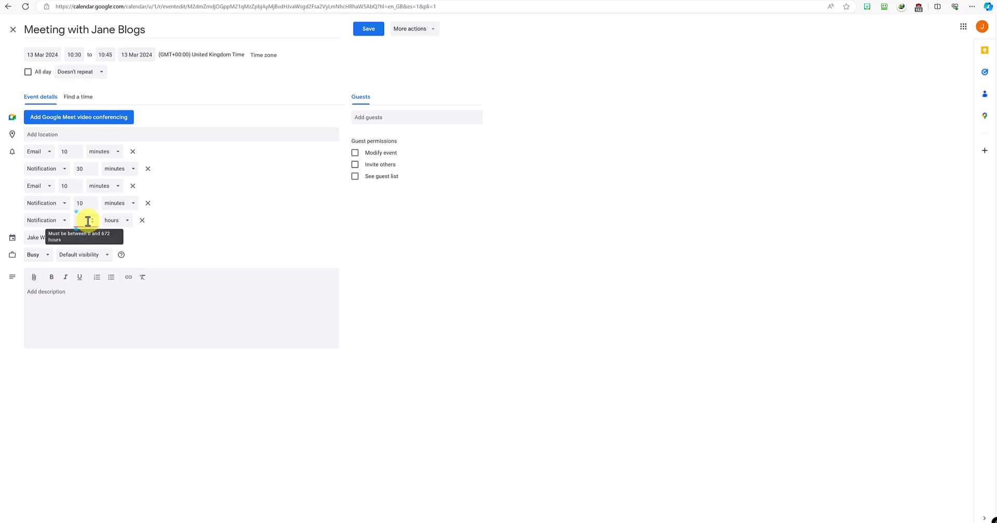
{"action": "type", "text": "4"}
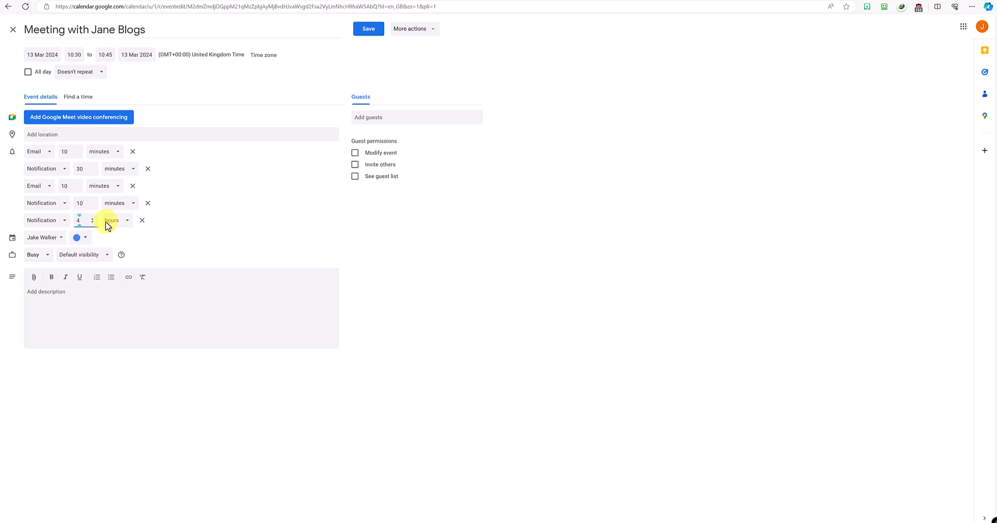
{"action": "left_click", "coordinate": [187, 225]}
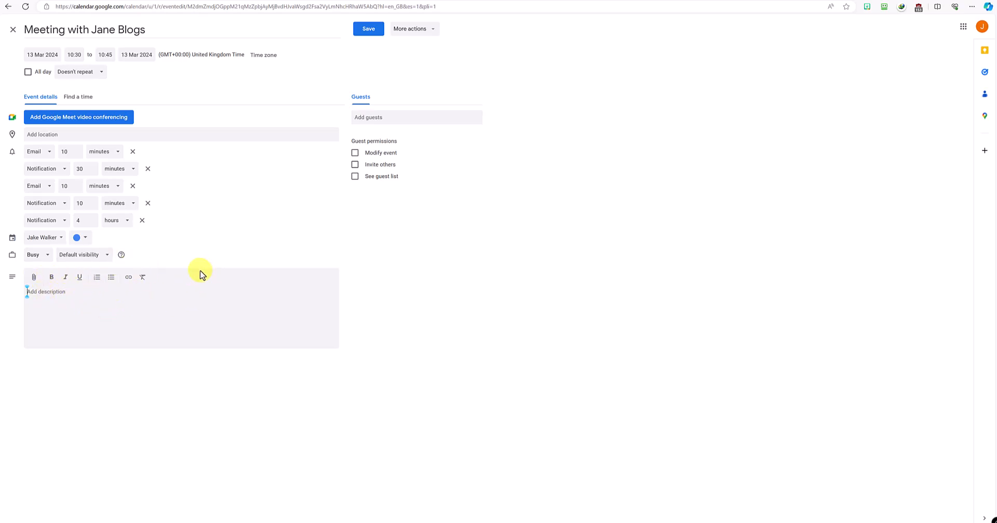
Step: Save the meeting changes and start a 'Work at B Company' event on Monday 18 March
{"action": "left_click", "coordinate": [369, 29]}
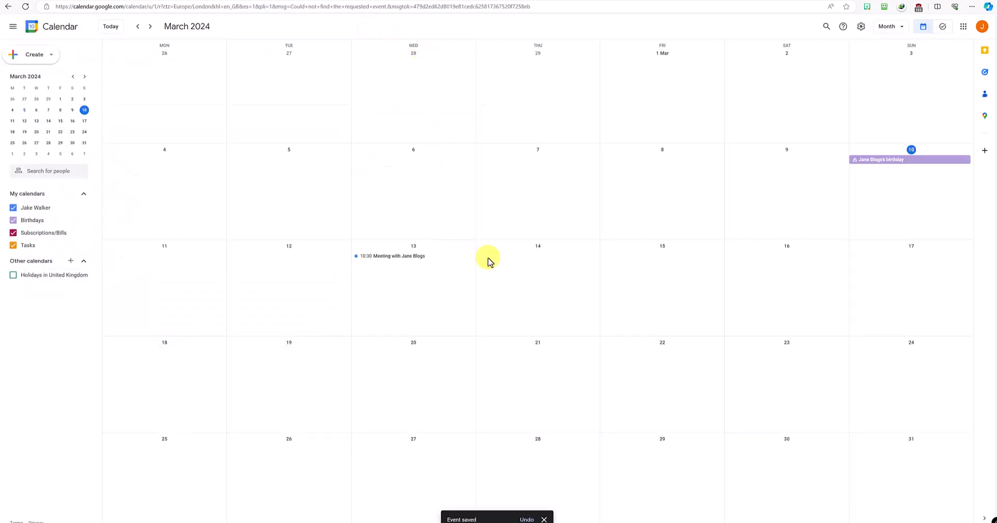
{"action": "left_click", "coordinate": [162, 350]}
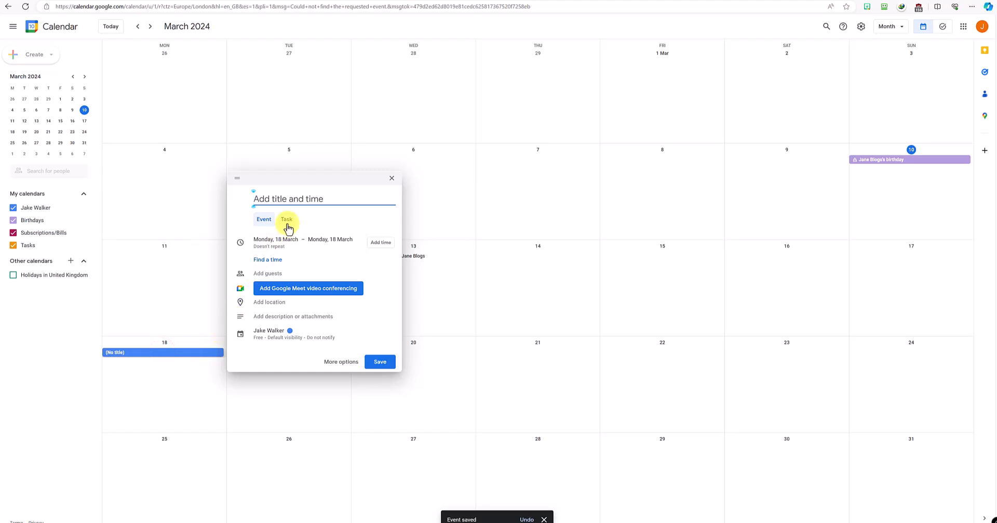
{"action": "type", "text": "Work at B Company"}
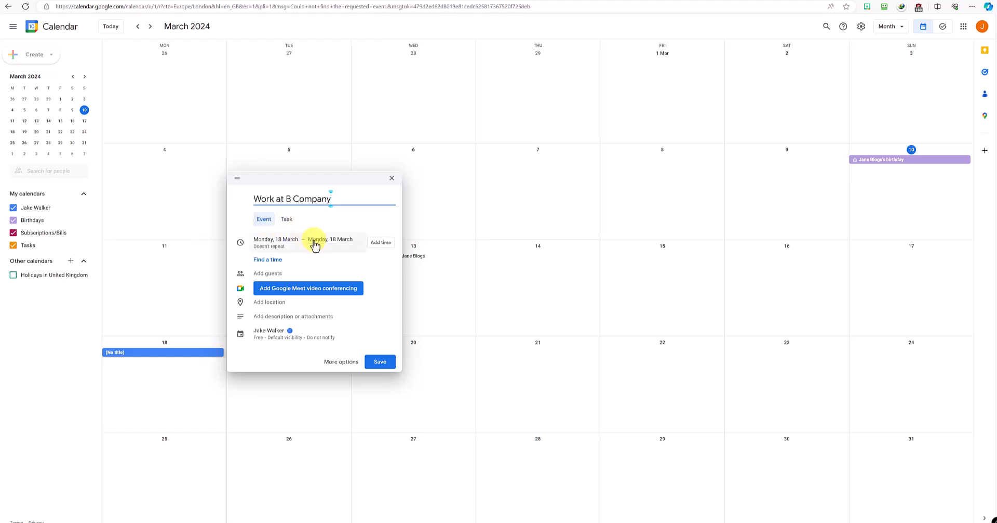
Step: Time the work event 09:00–17:00 and make it repeat every weekday (Monday to Friday)
{"action": "left_click", "coordinate": [388, 242]}
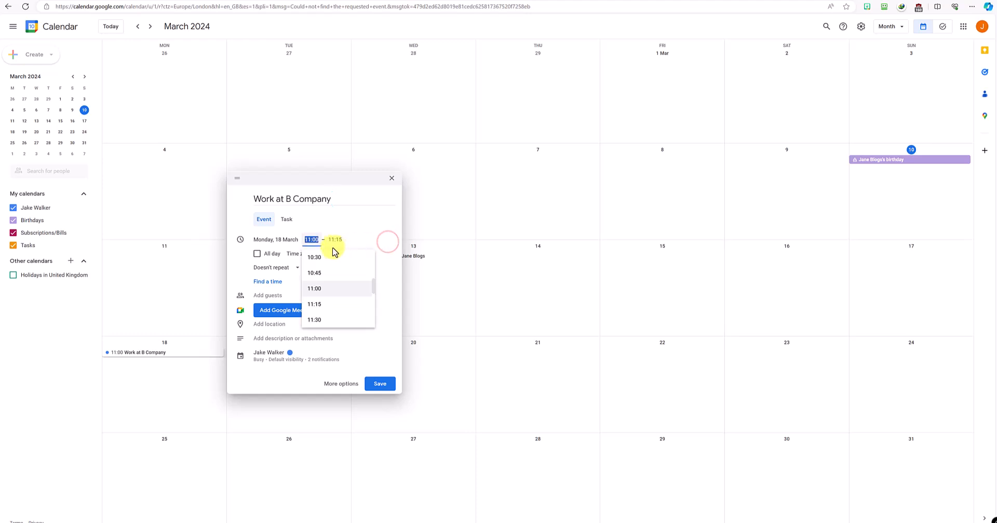
{"action": "scroll", "coordinate": [322, 265], "scroll_direction": "up", "scroll_amount": 3}
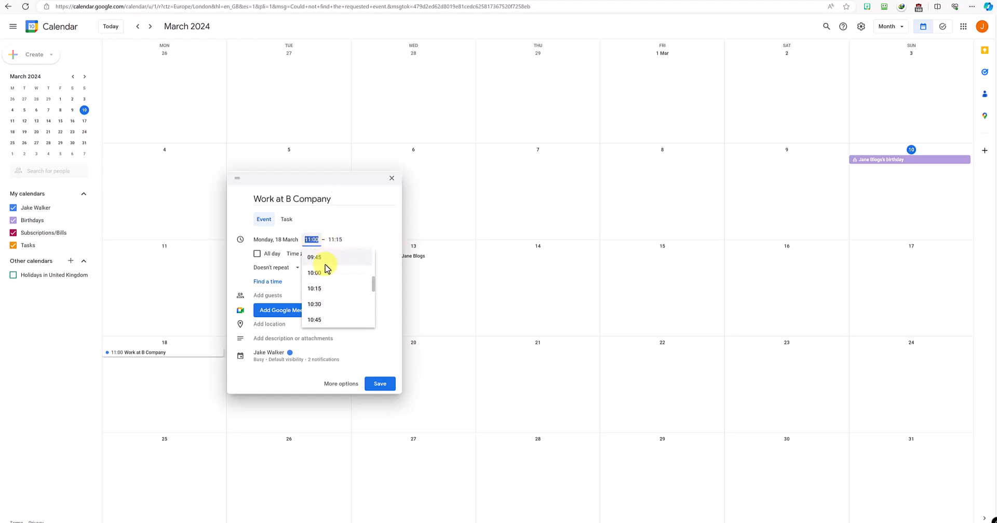
{"action": "scroll", "coordinate": [326, 267], "scroll_direction": "up", "scroll_amount": 3}
{"action": "left_click", "coordinate": [325, 280]}
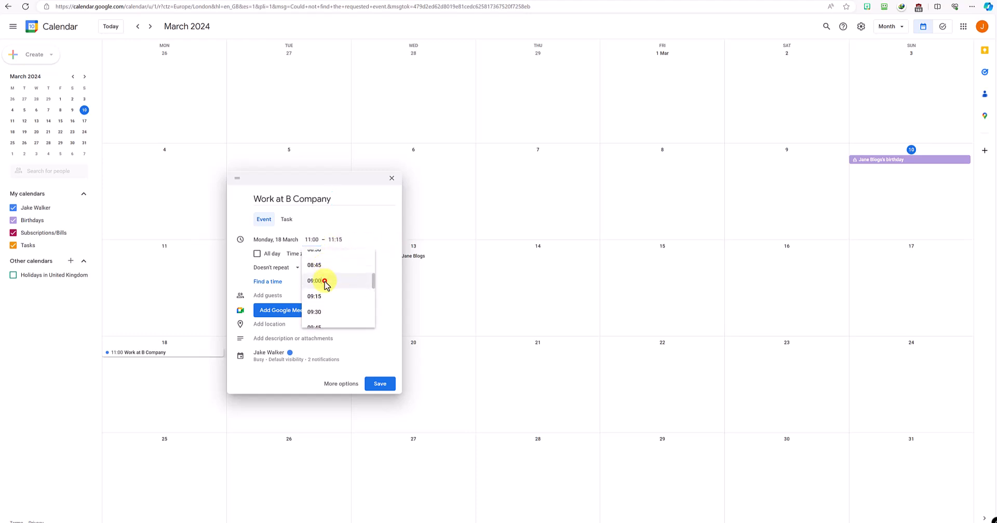
{"action": "left_click", "coordinate": [335, 239]}
{"action": "scroll", "coordinate": [345, 279], "scroll_direction": "down", "scroll_amount": 5}
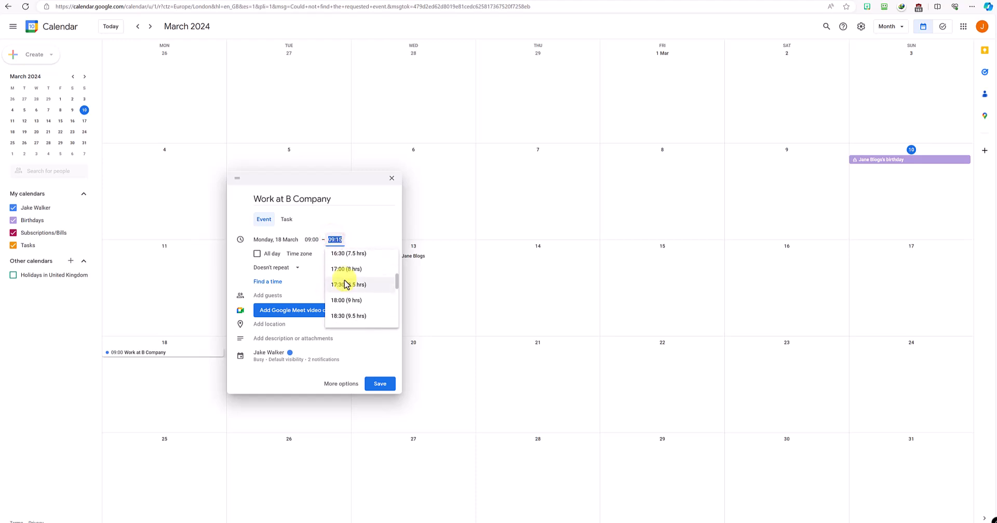
{"action": "left_click", "coordinate": [346, 269]}
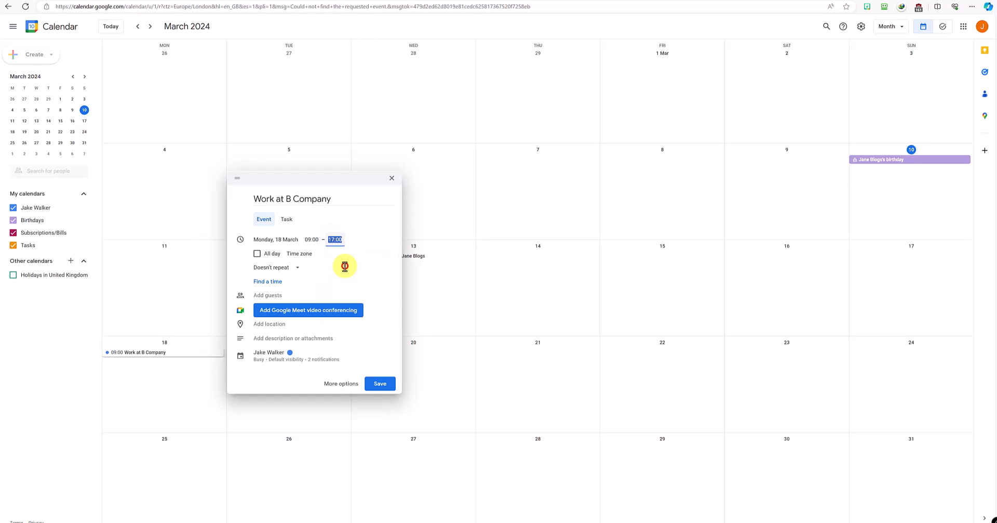
{"action": "left_click", "coordinate": [280, 267]}
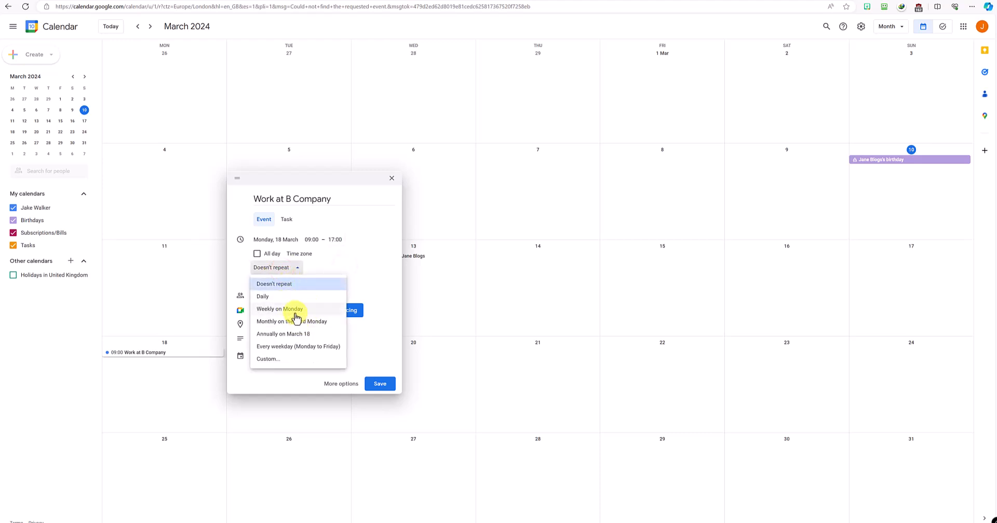
{"action": "left_click", "coordinate": [294, 346]}
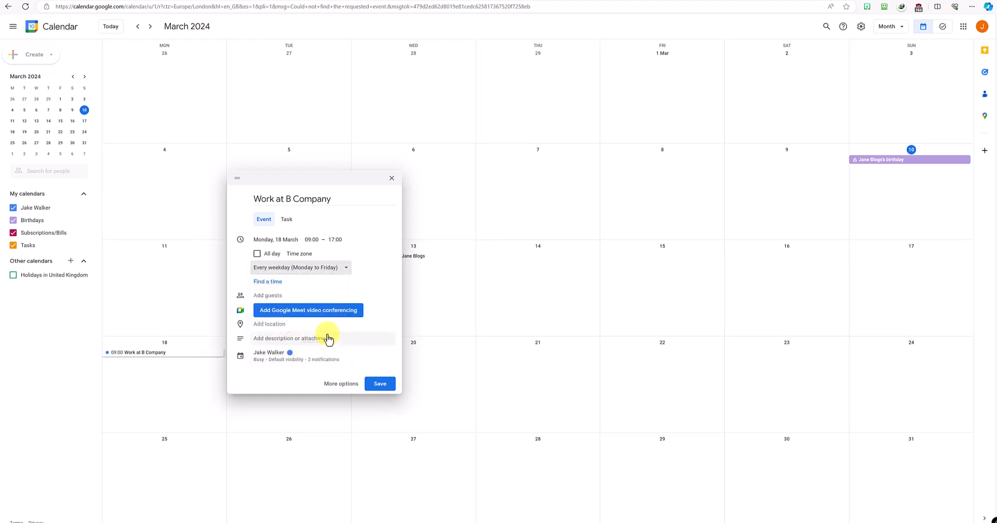
Step: Give the work event a custom recurrence ending on 29 March 2024
{"action": "left_click", "coordinate": [344, 384]}
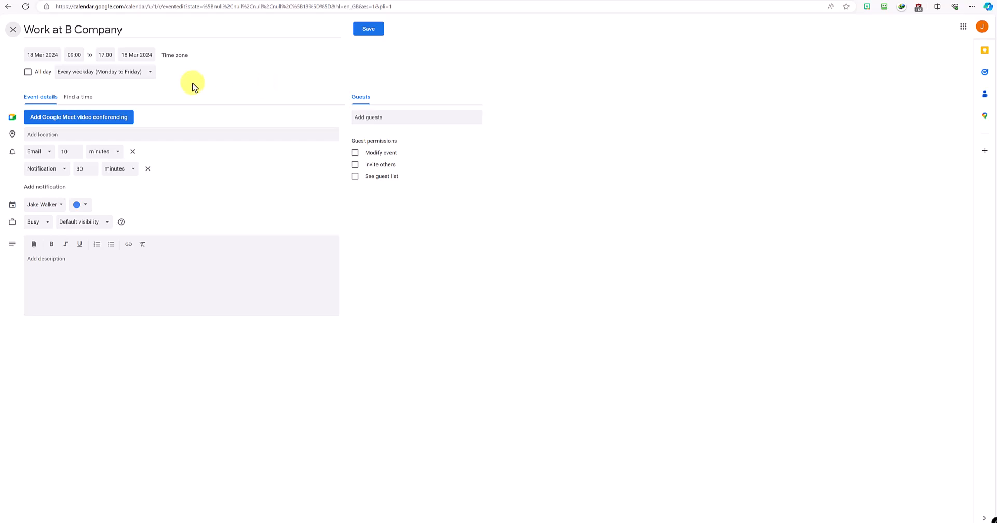
{"action": "left_click", "coordinate": [142, 73]}
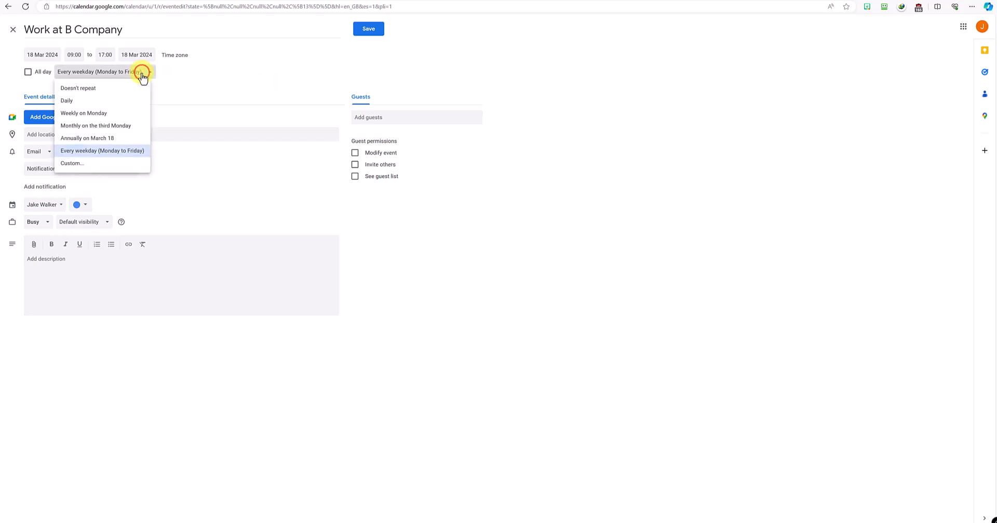
{"action": "left_click", "coordinate": [73, 163]}
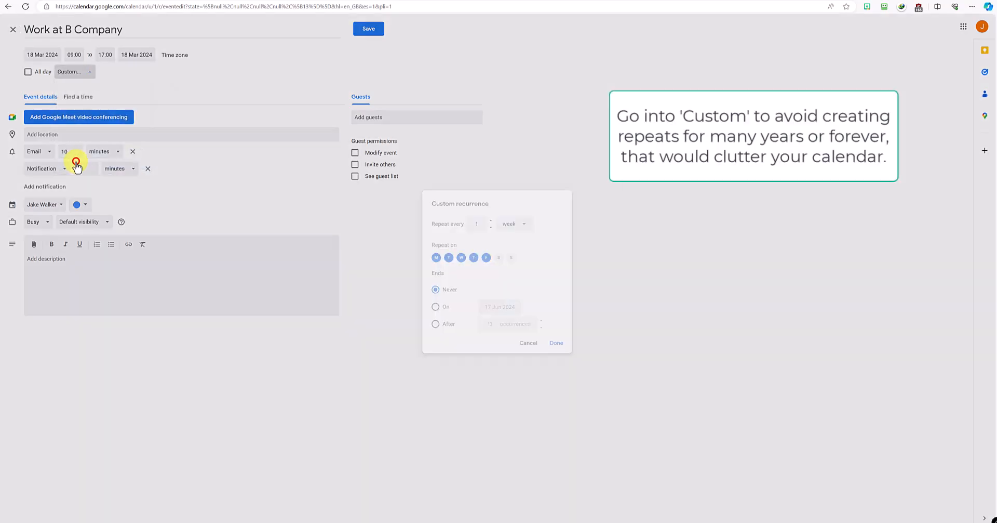
{"action": "left_click", "coordinate": [436, 307]}
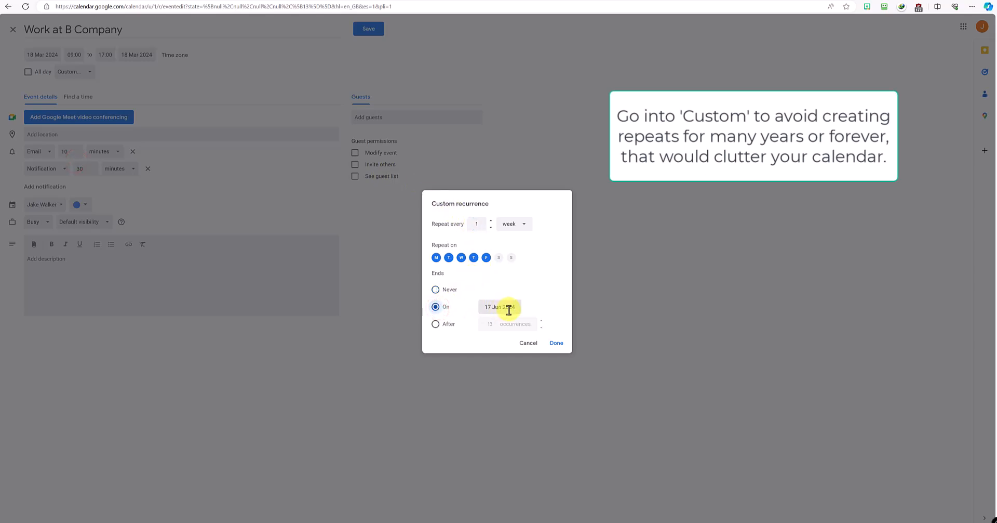
{"action": "left_click", "coordinate": [497, 306]}
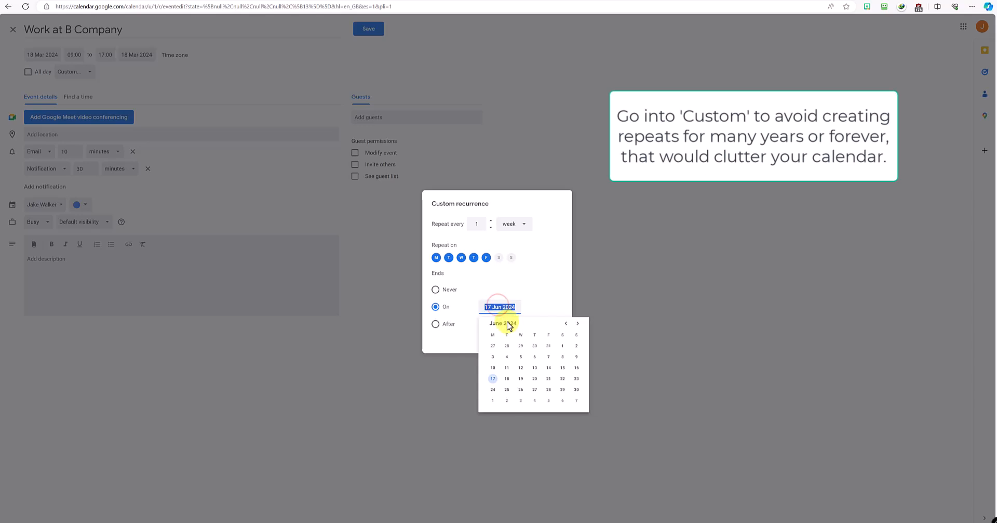
{"action": "left_click", "coordinate": [564, 323]}
{"action": "left_click", "coordinate": [565, 324]}
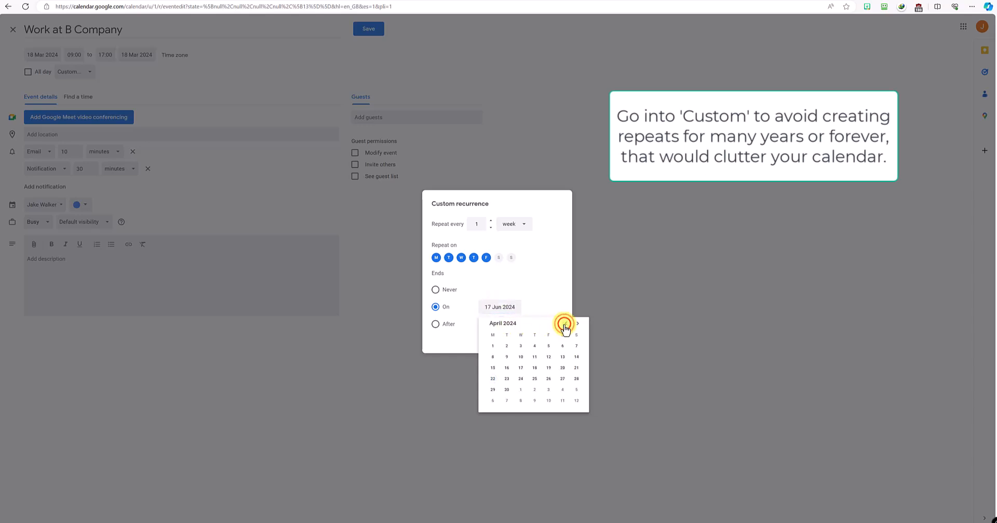
{"action": "left_click", "coordinate": [565, 324]}
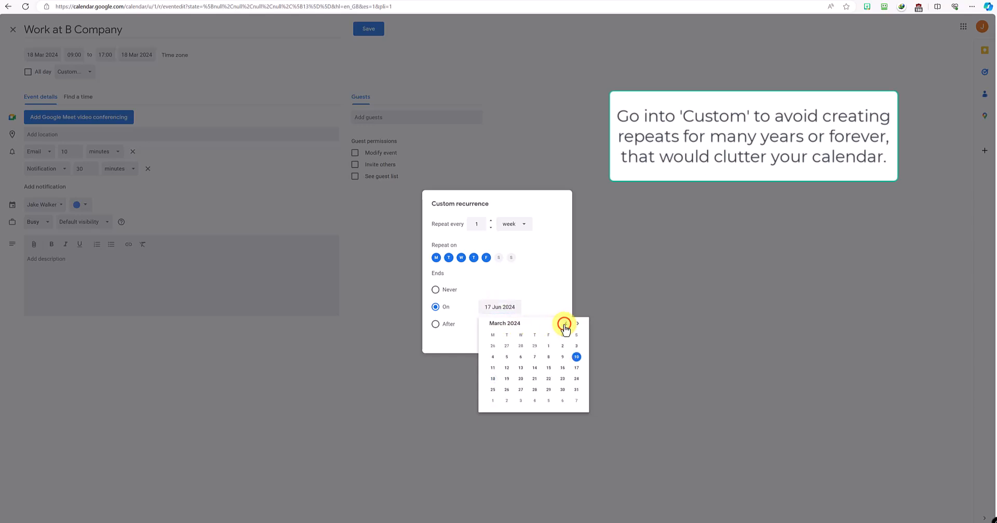
{"action": "left_click", "coordinate": [548, 389]}
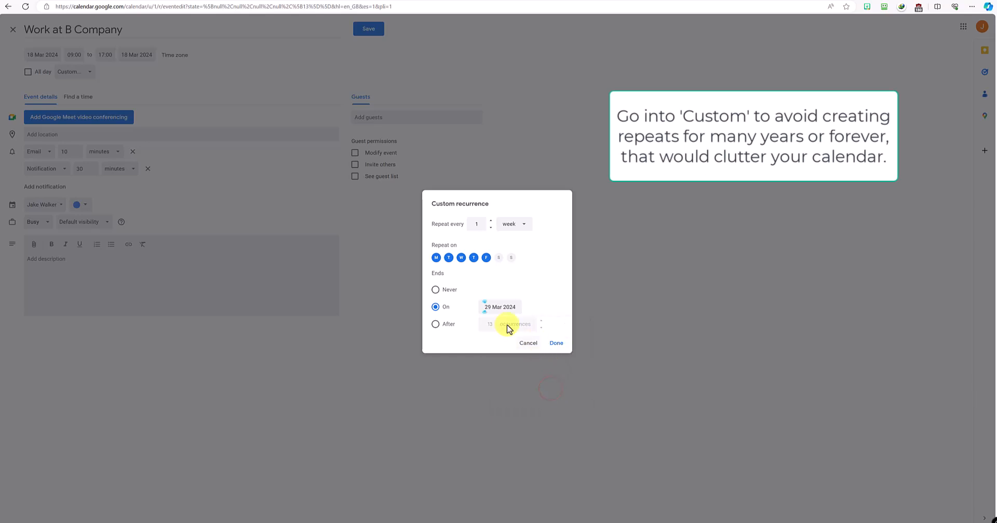
{"action": "left_click", "coordinate": [557, 342]}
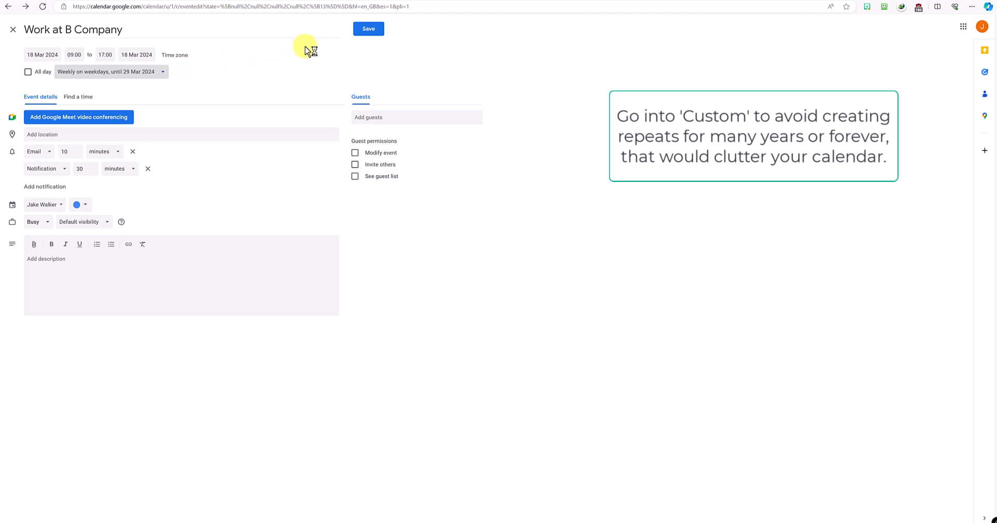
Step: Save the recurring work event, confirm April has no repeats, and start an event on 20 March
{"action": "left_click", "coordinate": [358, 30]}
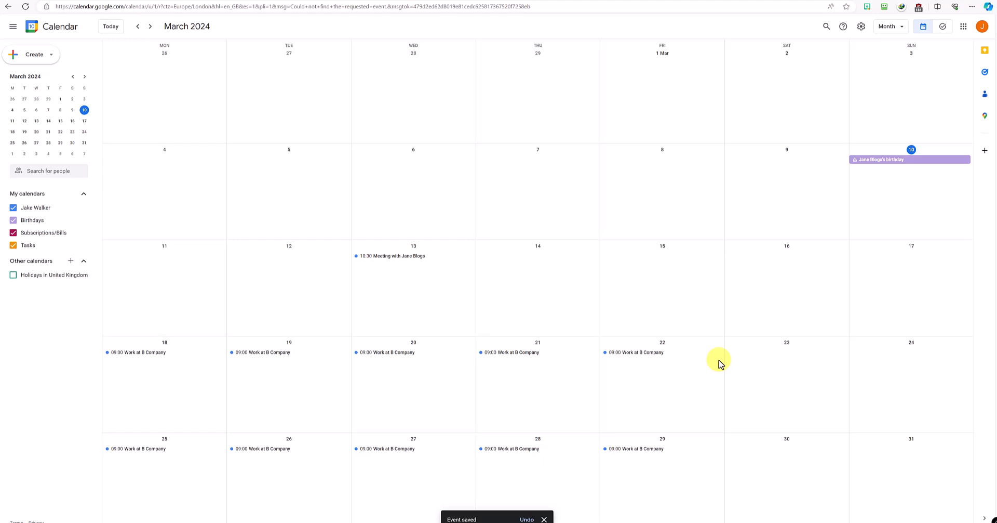
{"action": "key", "text": "n"}
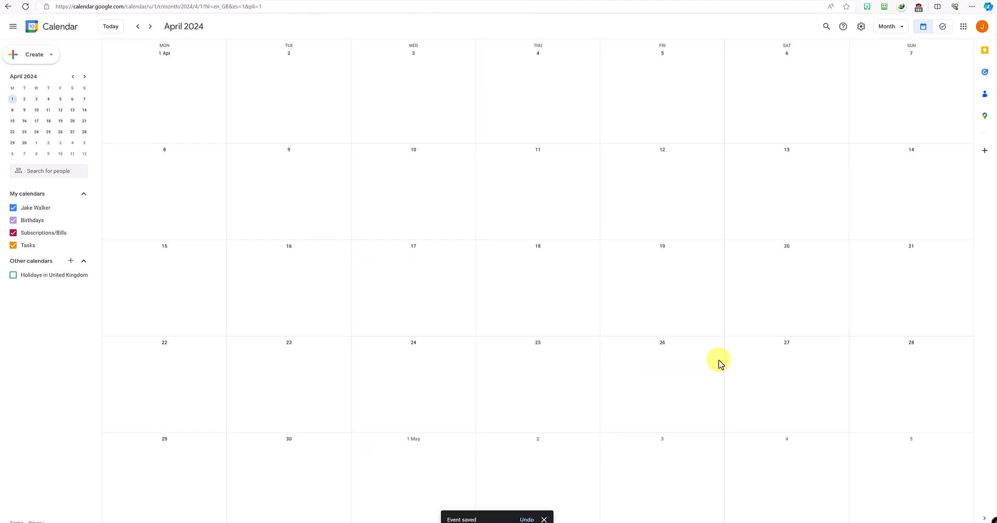
{"action": "key", "text": "p"}
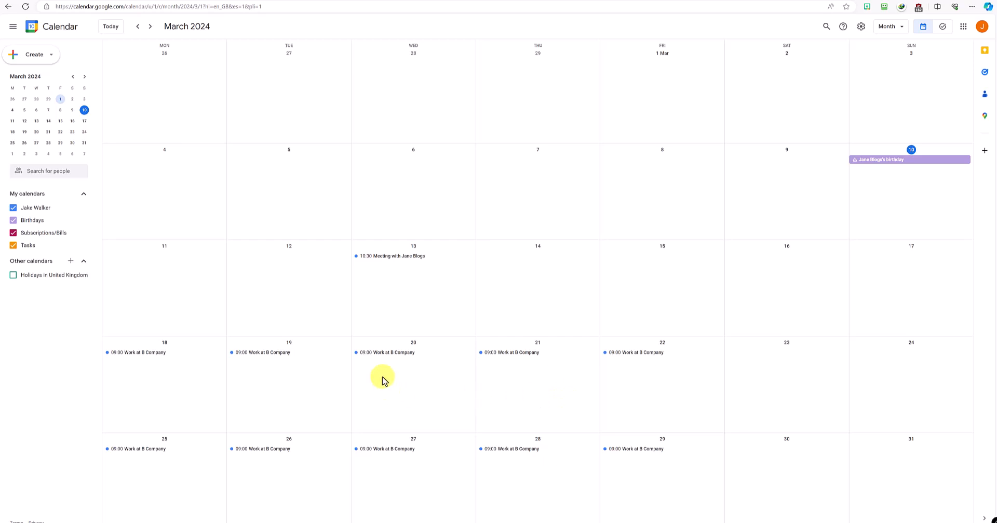
{"action": "left_click", "coordinate": [397, 378]}
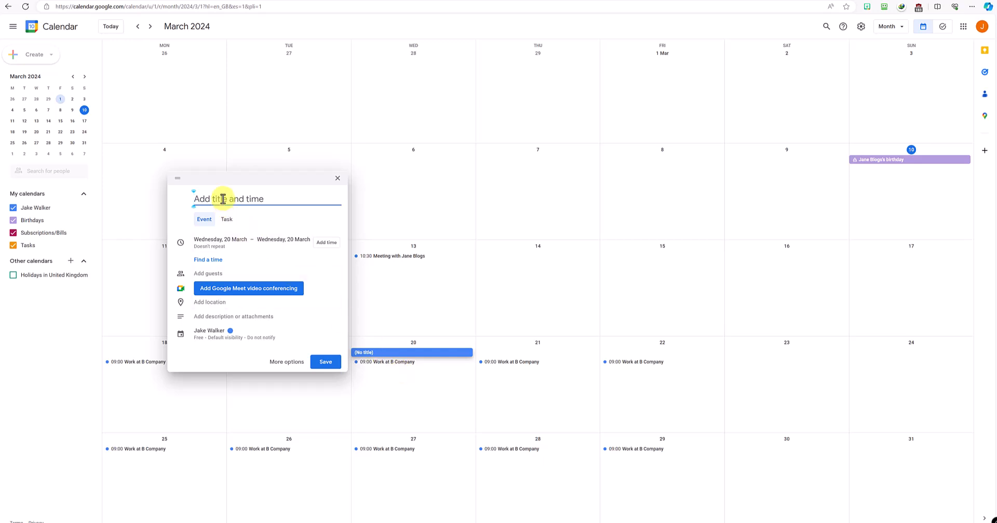
Step: Save an 'Attend X meeting' event on 20 March starting at 10:30
{"action": "type", "text": "Attend X meeting"}
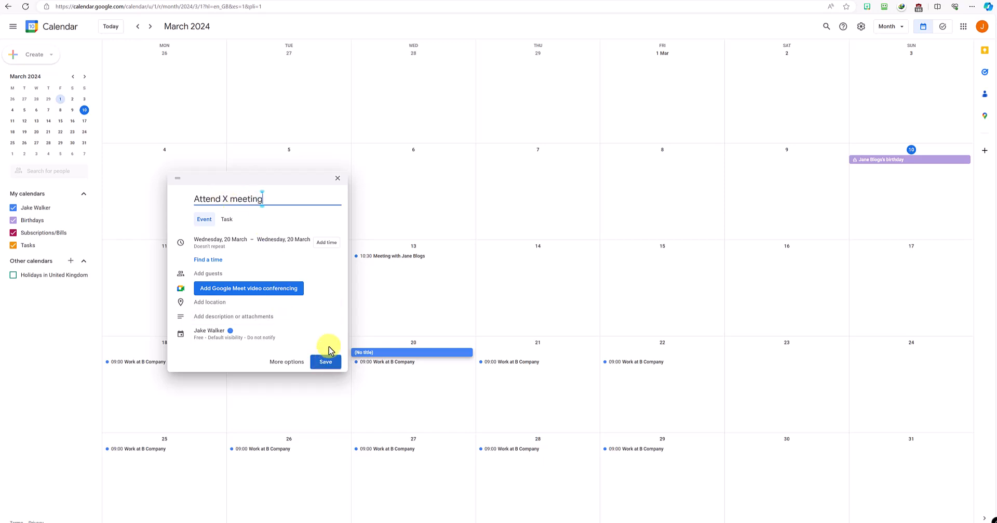
{"action": "left_click", "coordinate": [326, 243]}
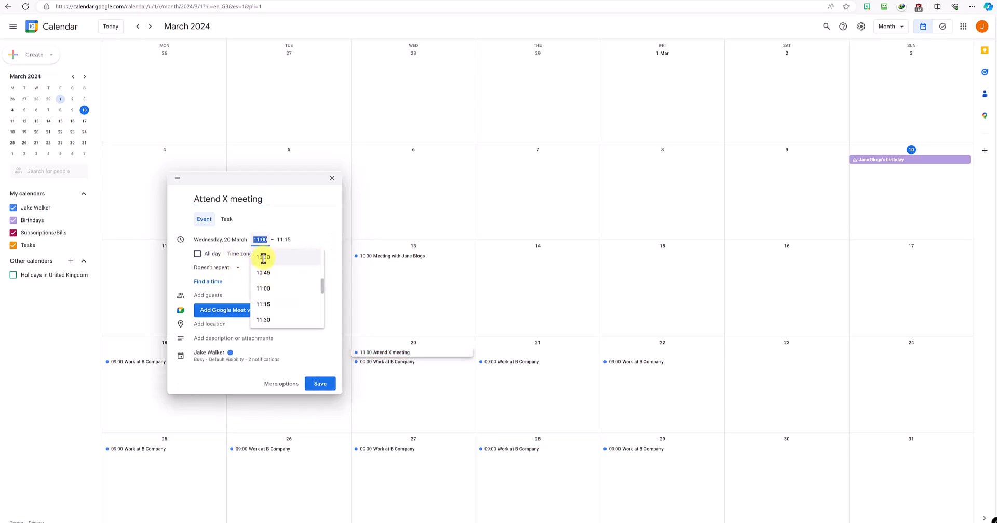
{"action": "left_click", "coordinate": [271, 256]}
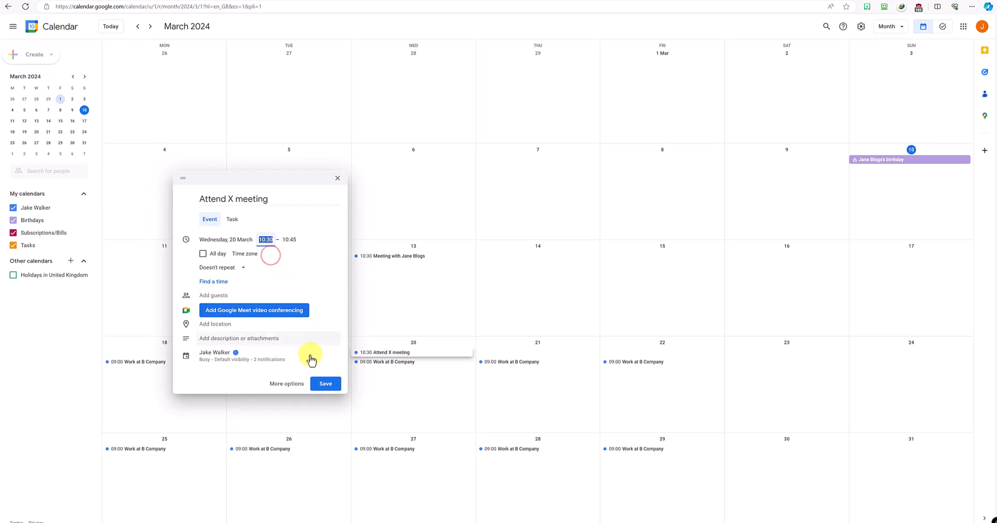
{"action": "left_click", "coordinate": [322, 385]}
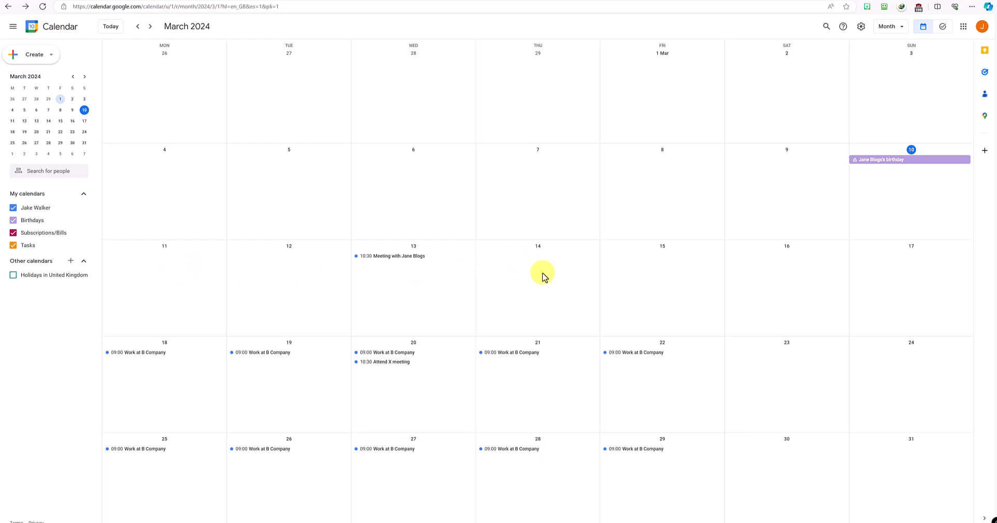
Step: Save a 'Washing clothes' event on 15 March, 11:00–11:15, and view its details
{"action": "left_click", "coordinate": [655, 262]}
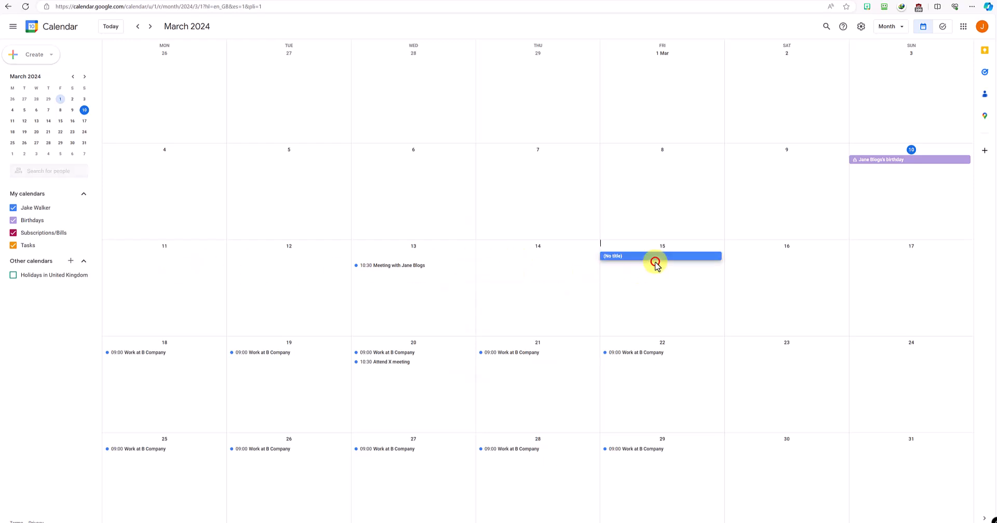
{"action": "type", "text": "Washing clothes"}
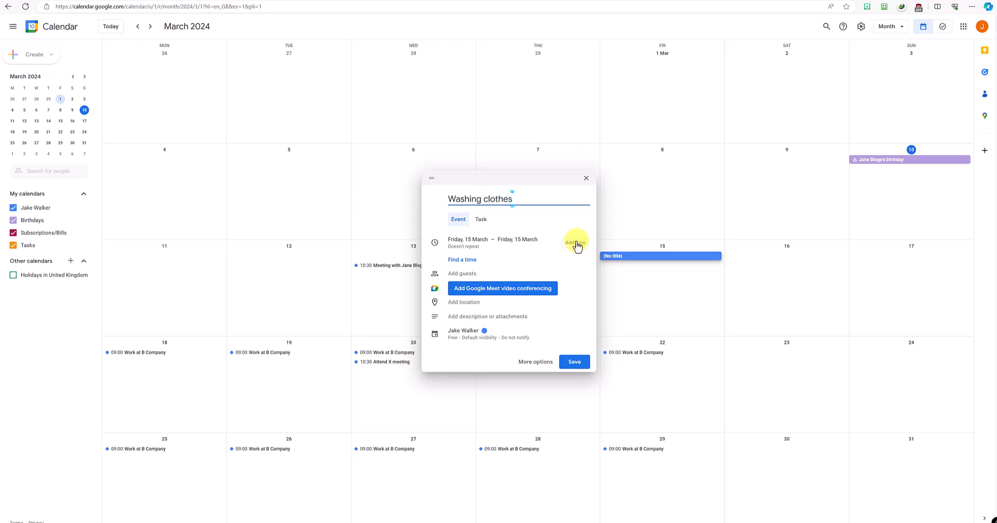
{"action": "left_click", "coordinate": [586, 242]}
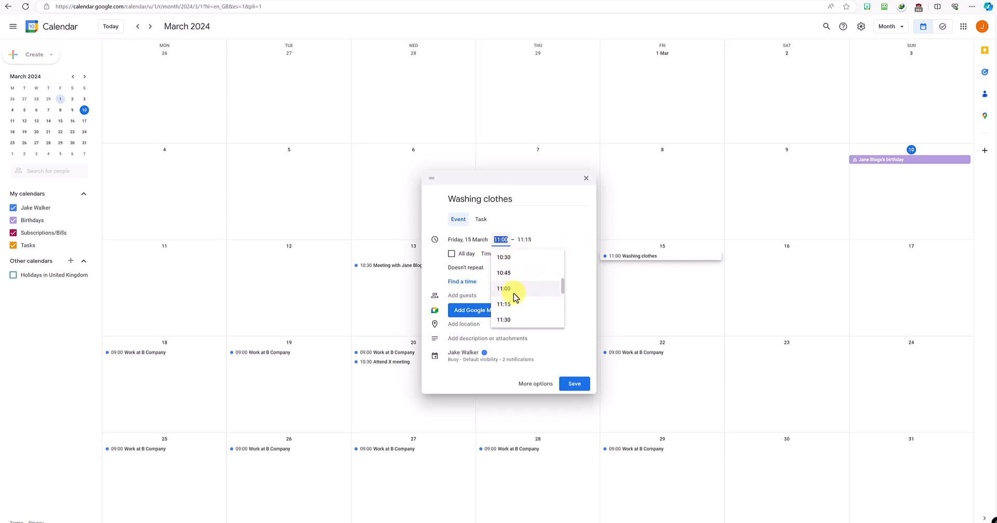
{"action": "left_click", "coordinate": [512, 290]}
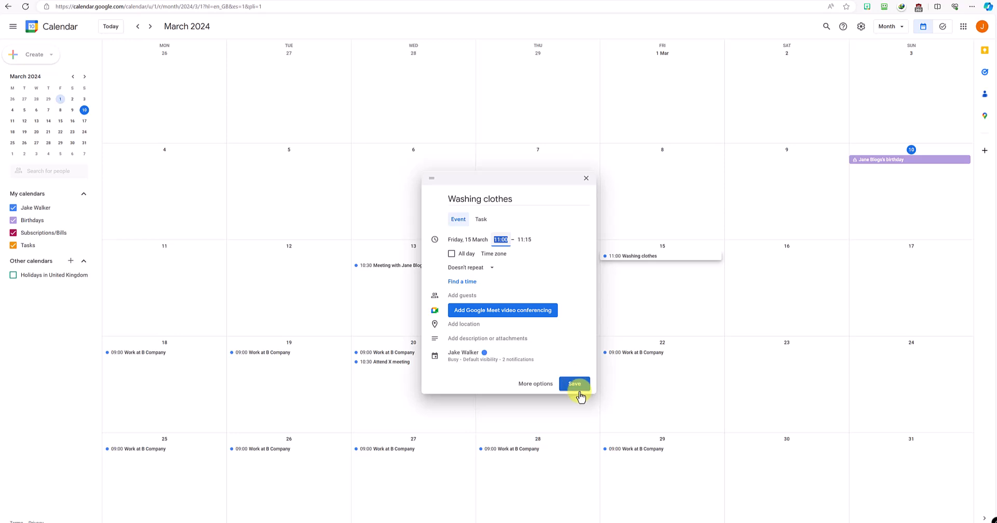
{"action": "left_click", "coordinate": [575, 385]}
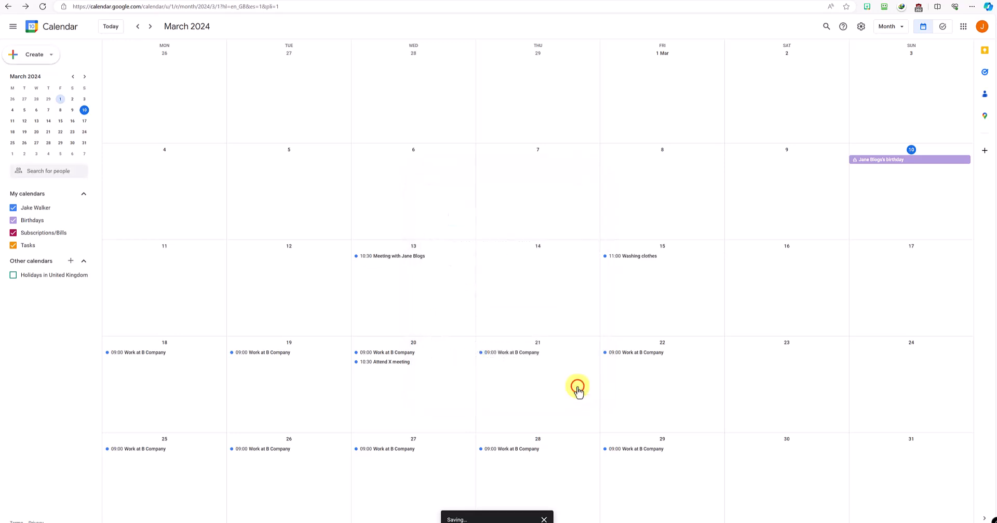
{"action": "left_click", "coordinate": [632, 257]}
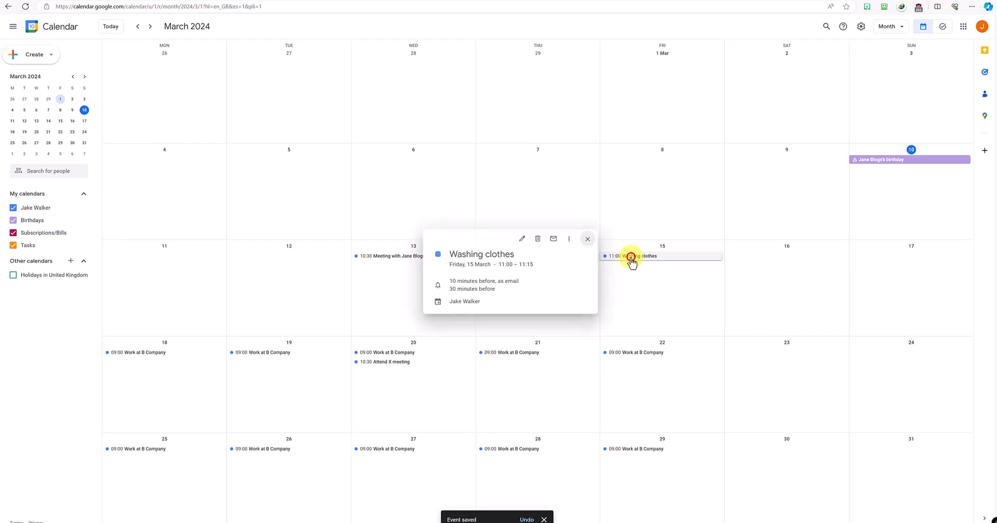
Step: Add reminders to Washing clothes, including an email and a 10-hour notification, then save
{"action": "left_click", "coordinate": [518, 240]}
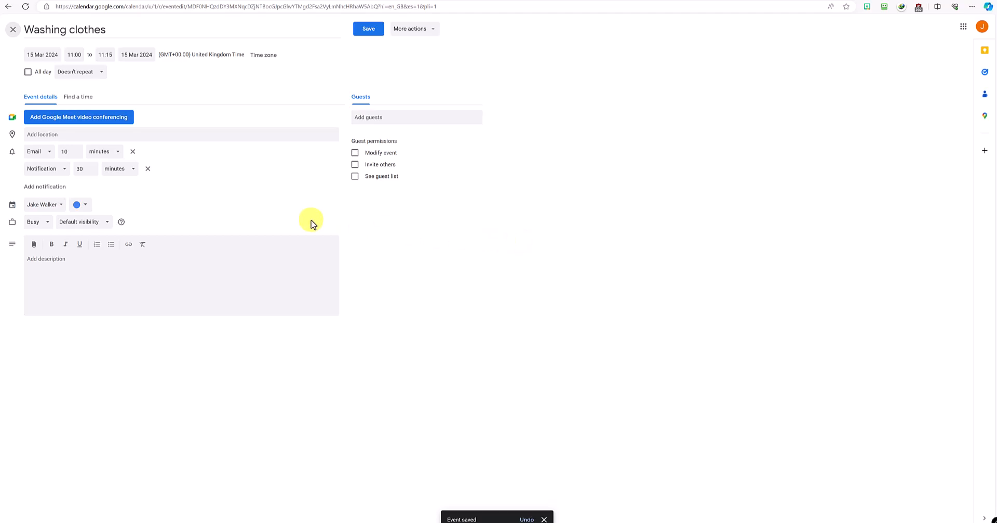
{"action": "left_click", "coordinate": [34, 187]}
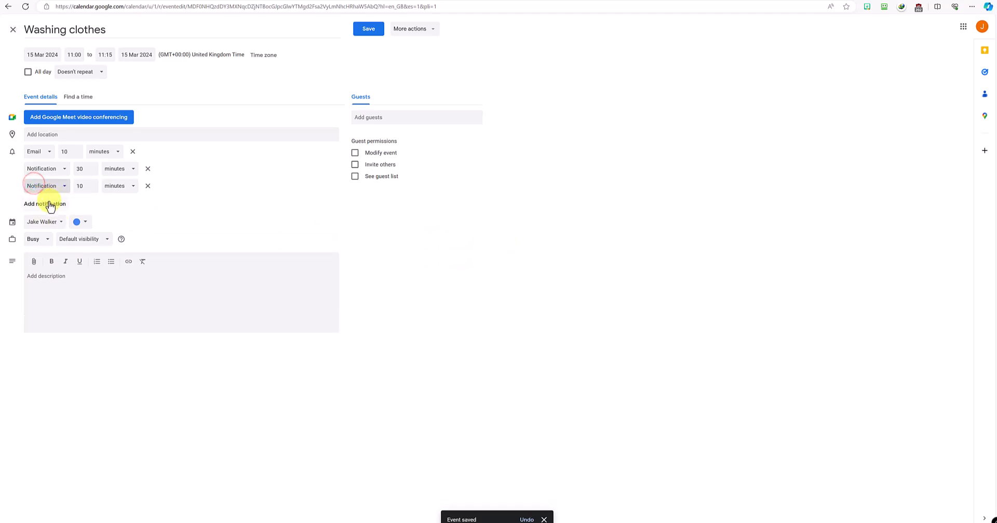
{"action": "left_click", "coordinate": [47, 202]}
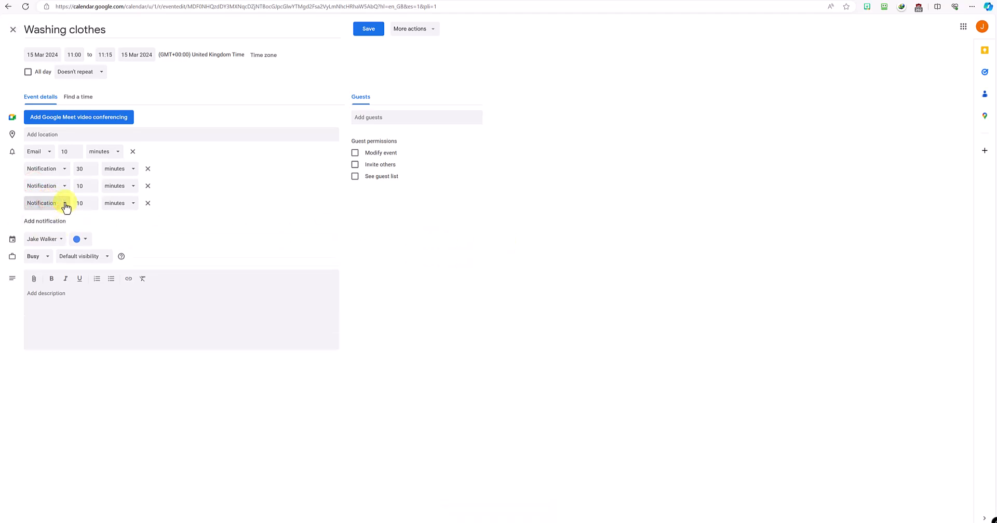
{"action": "left_click", "coordinate": [66, 206]}
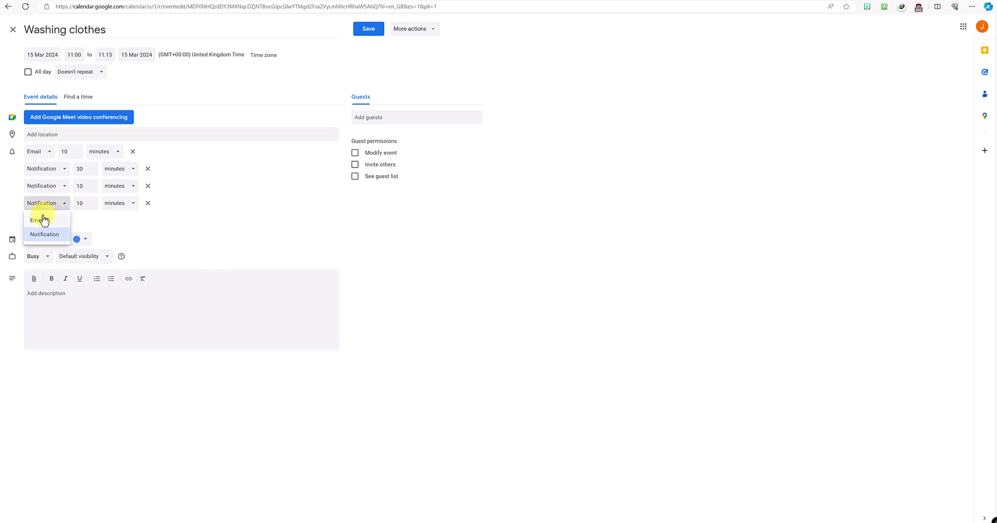
{"action": "left_click", "coordinate": [41, 218]}
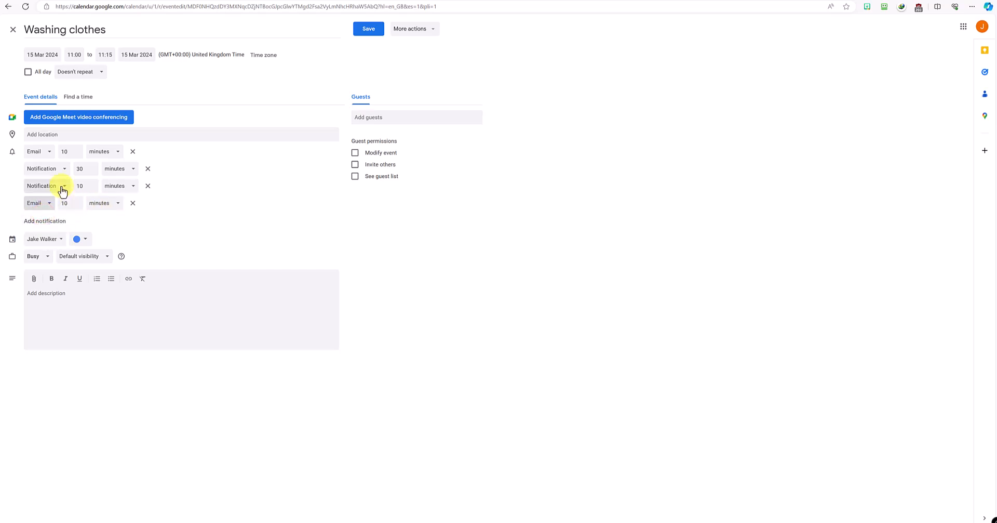
{"action": "left_click", "coordinate": [48, 221]}
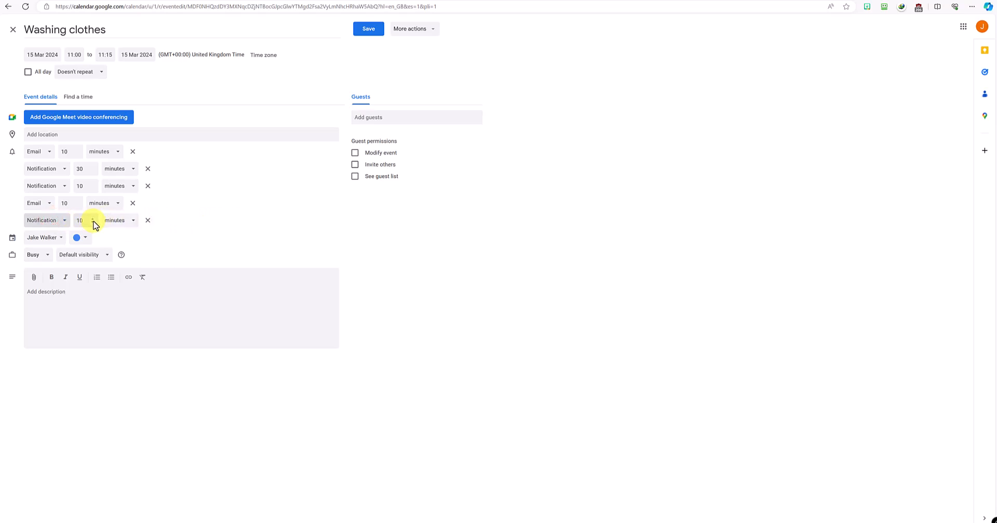
{"action": "left_click", "coordinate": [112, 220]}
{"action": "left_click", "coordinate": [119, 252]}
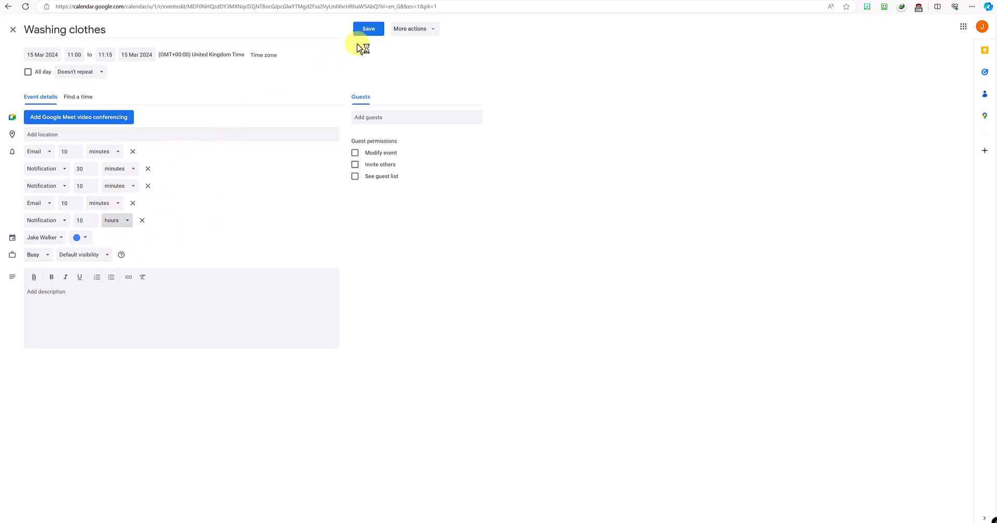
{"action": "left_click", "coordinate": [365, 29]}
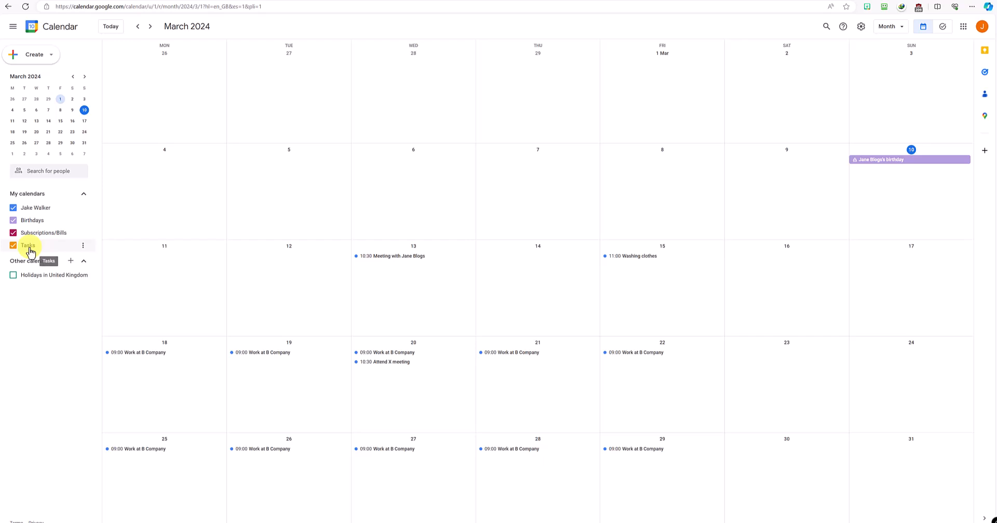
Step: Create a 'Wash the car' task on Friday 15 March
{"action": "left_click", "coordinate": [676, 270]}
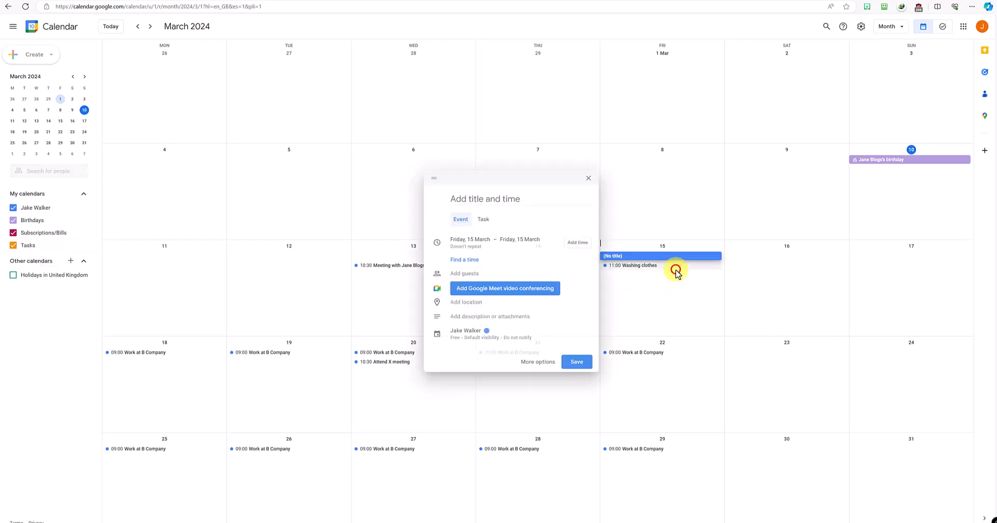
{"action": "left_click", "coordinate": [479, 219]}
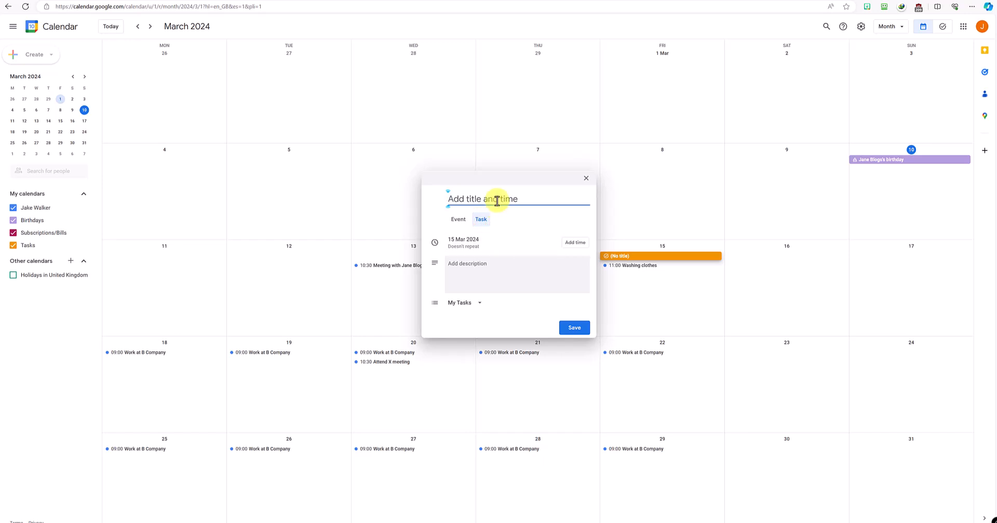
{"action": "type", "text": "Wash the car"}
Step: Set the task for 12:15 with the note 'Remember to hover the car as well'
{"action": "left_click", "coordinate": [571, 250]}
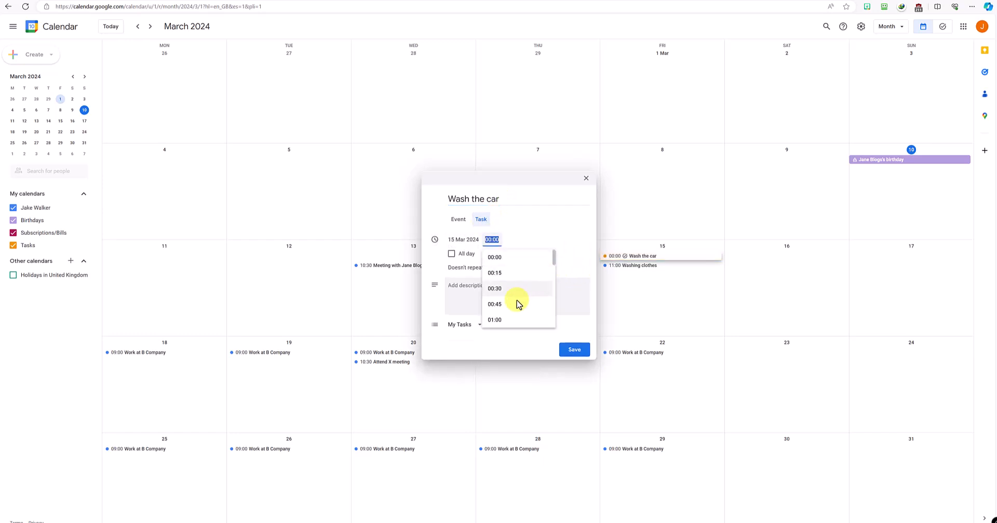
{"action": "scroll", "coordinate": [522, 294], "scroll_direction": "down", "scroll_amount": 4}
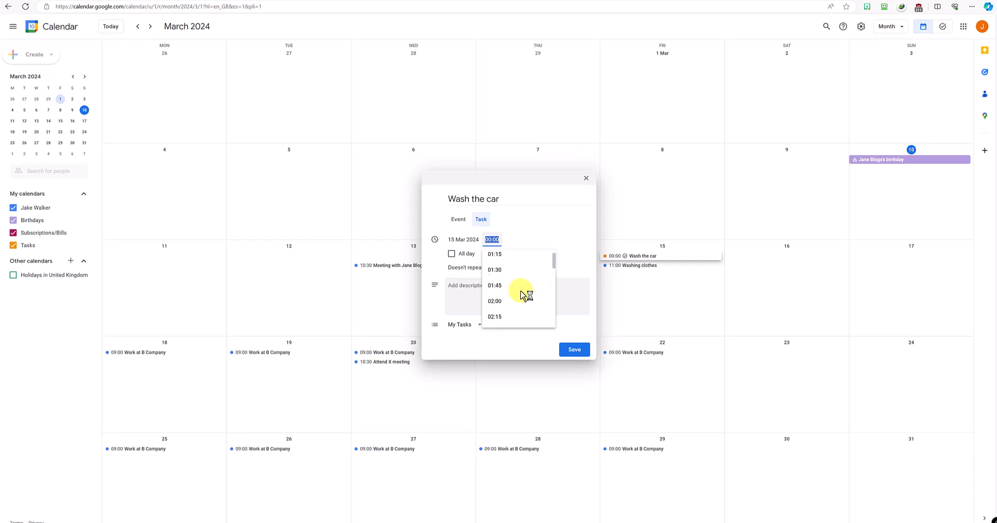
{"action": "scroll", "coordinate": [522, 294], "scroll_direction": "down", "scroll_amount": 4}
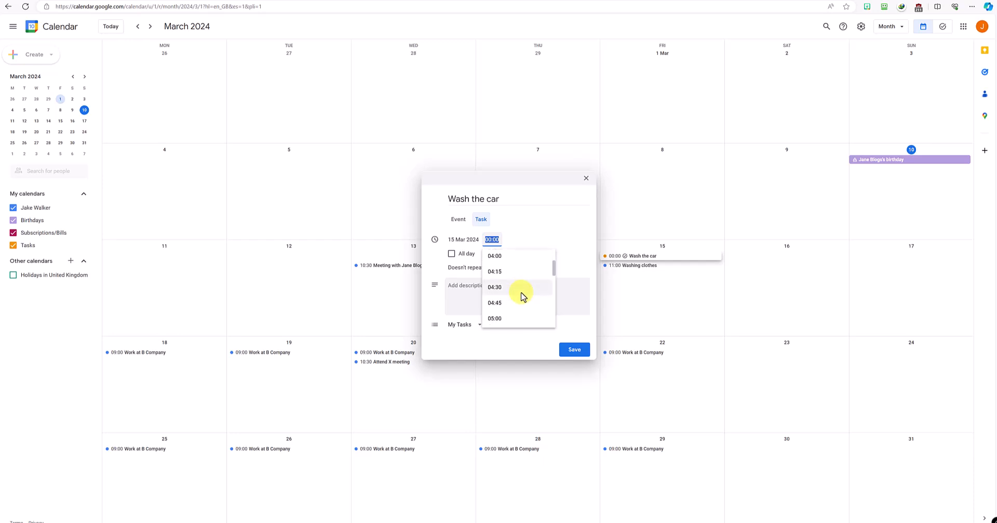
{"action": "scroll", "coordinate": [522, 294], "scroll_direction": "down", "scroll_amount": 6}
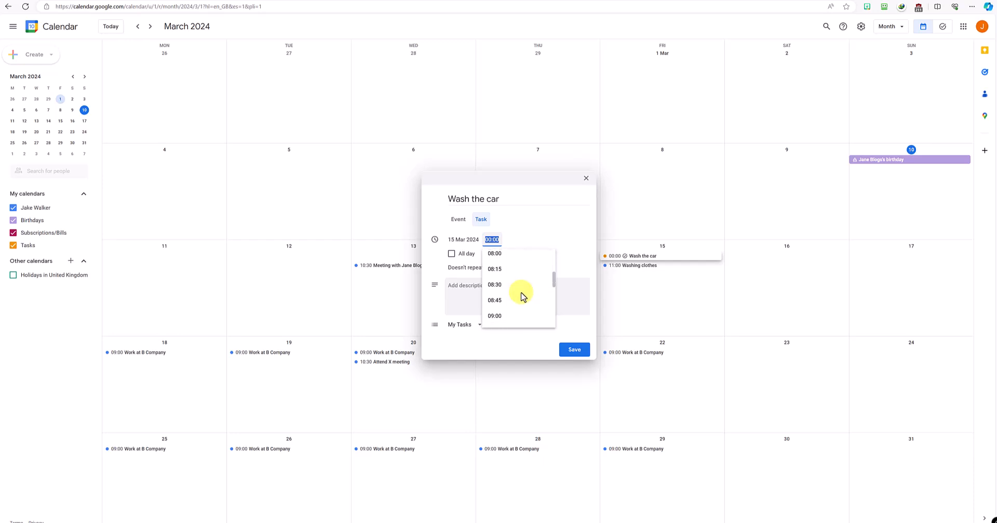
{"action": "scroll", "coordinate": [522, 294], "scroll_direction": "down", "scroll_amount": 1}
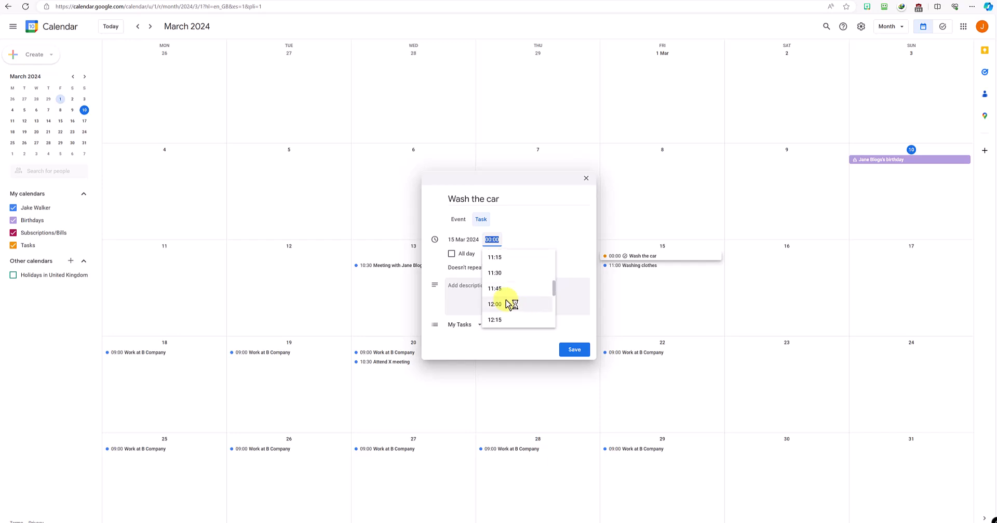
{"action": "left_click", "coordinate": [503, 321]}
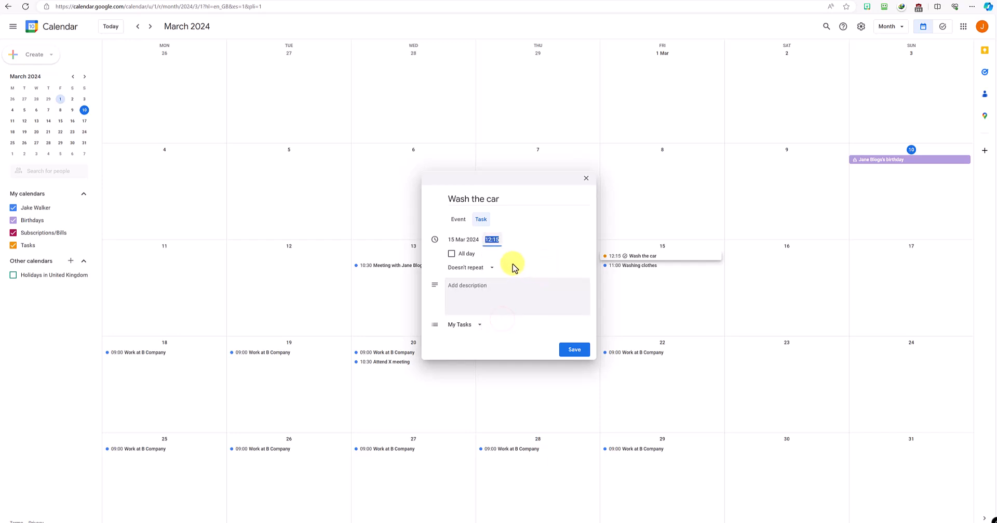
{"action": "left_click", "coordinate": [501, 289]}
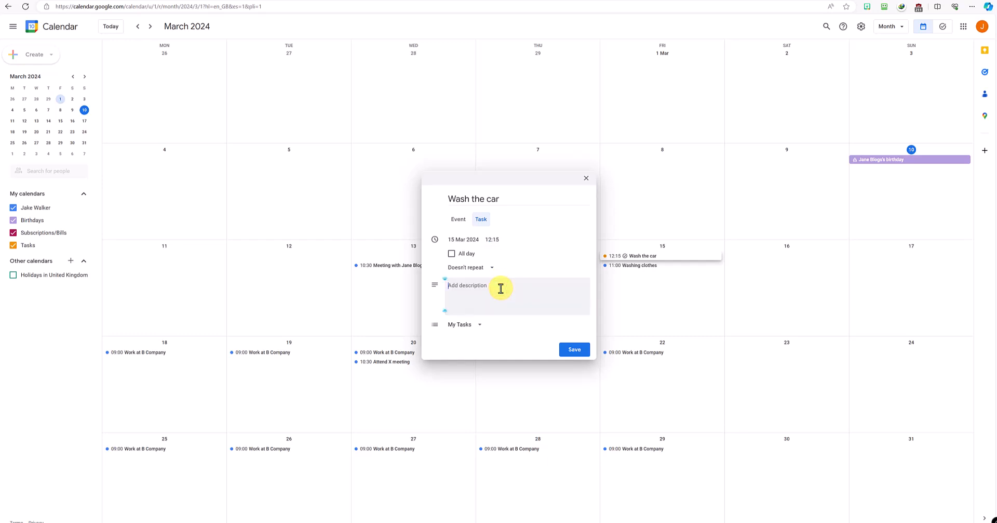
{"action": "type", "text": "Rem"}
Step: Save the Wash the car task at 12:15 on Friday 15 March, then close its editor unchanged
{"action": "left_click", "coordinate": [574, 349]}
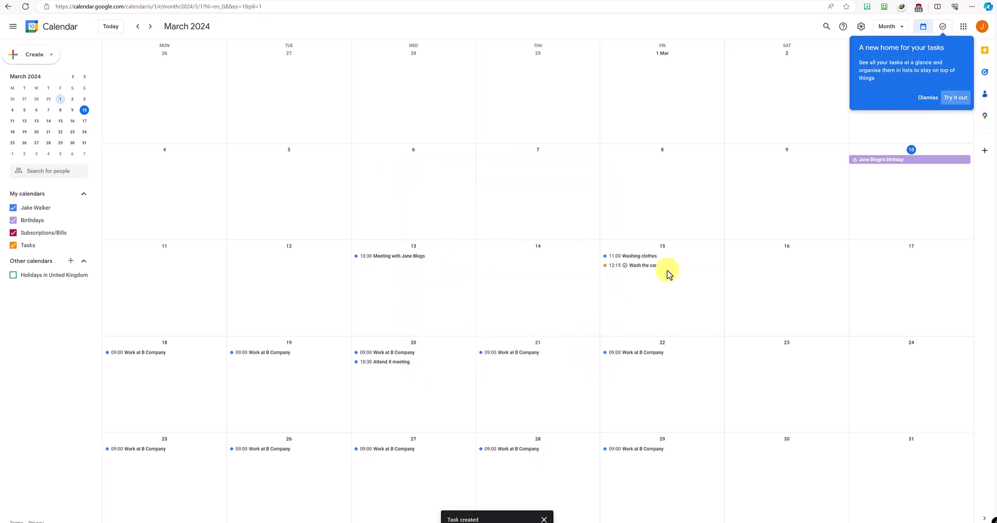
{"action": "left_click", "coordinate": [922, 97]}
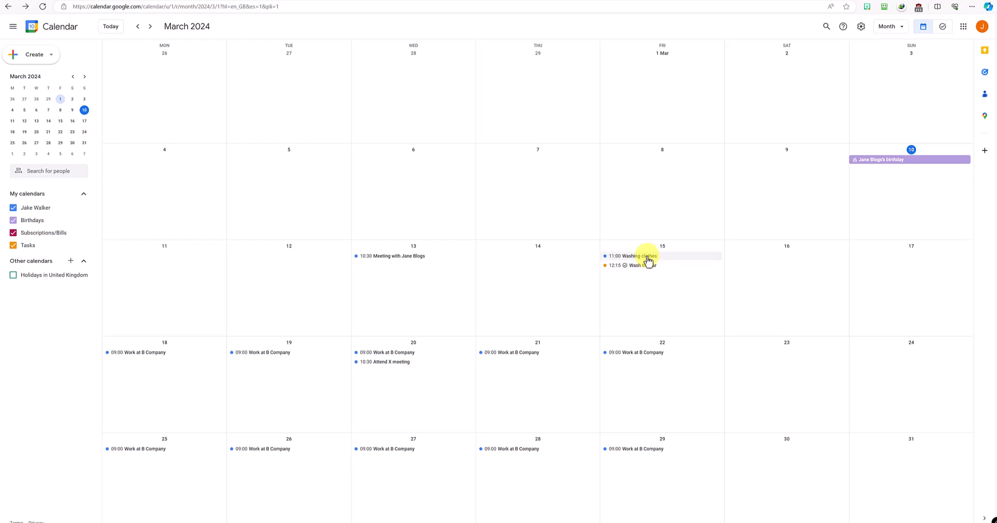
{"action": "left_click", "coordinate": [648, 274]}
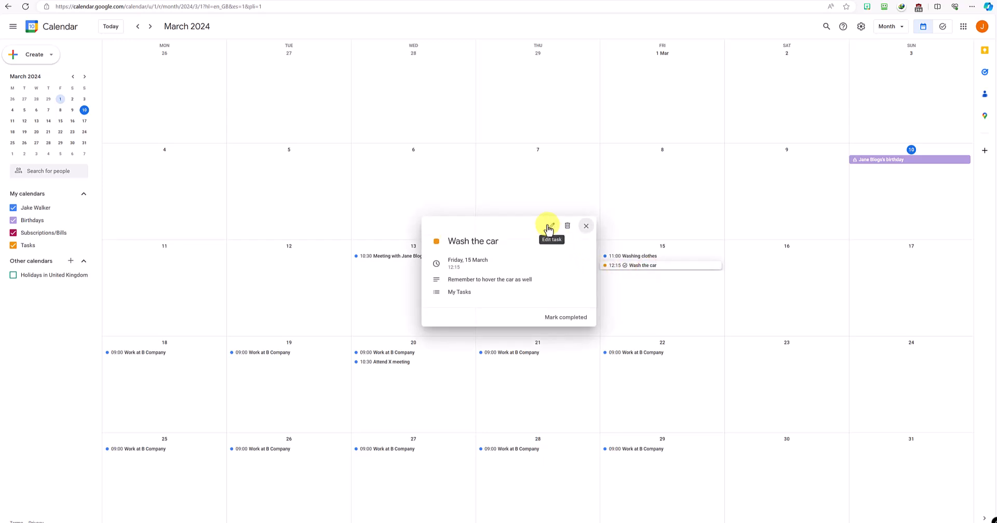
{"action": "left_click", "coordinate": [549, 228]}
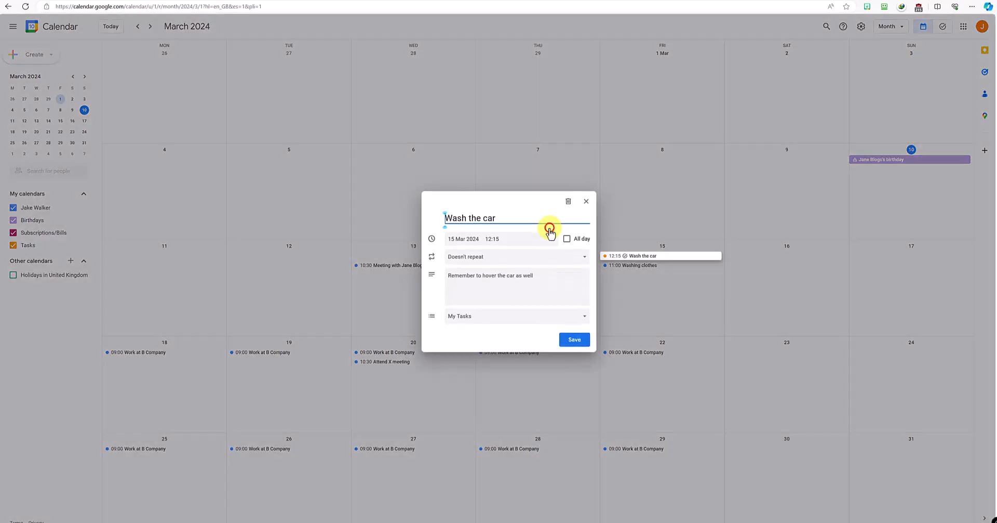
{"action": "left_click", "coordinate": [587, 202]}
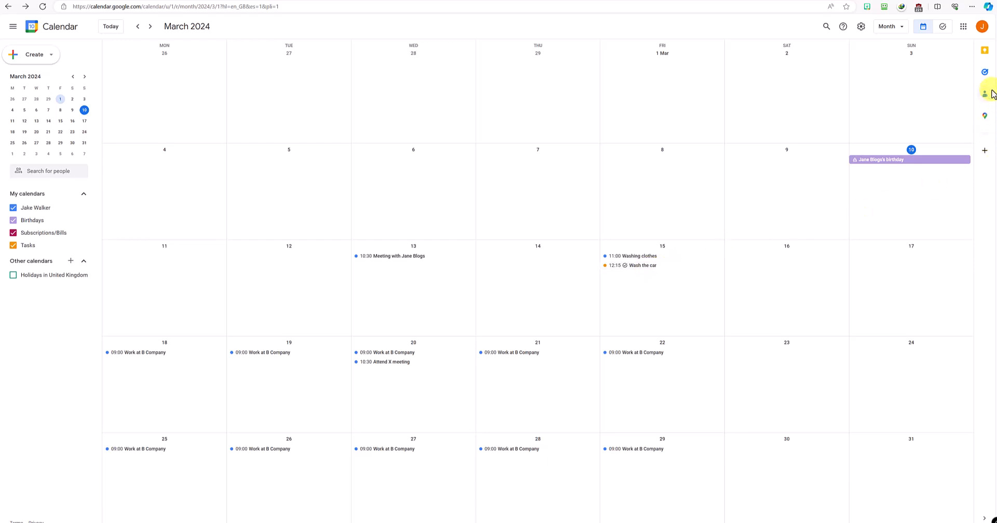
Step: Try the Keep and Tasks side panels, ending with the Contacts panel open beside March
{"action": "left_click", "coordinate": [986, 48]}
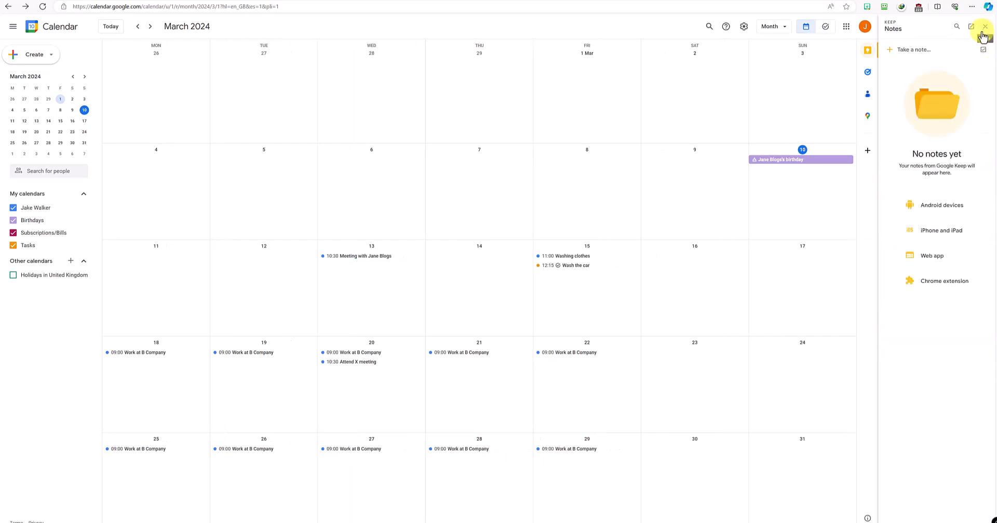
{"action": "left_click", "coordinate": [987, 30]}
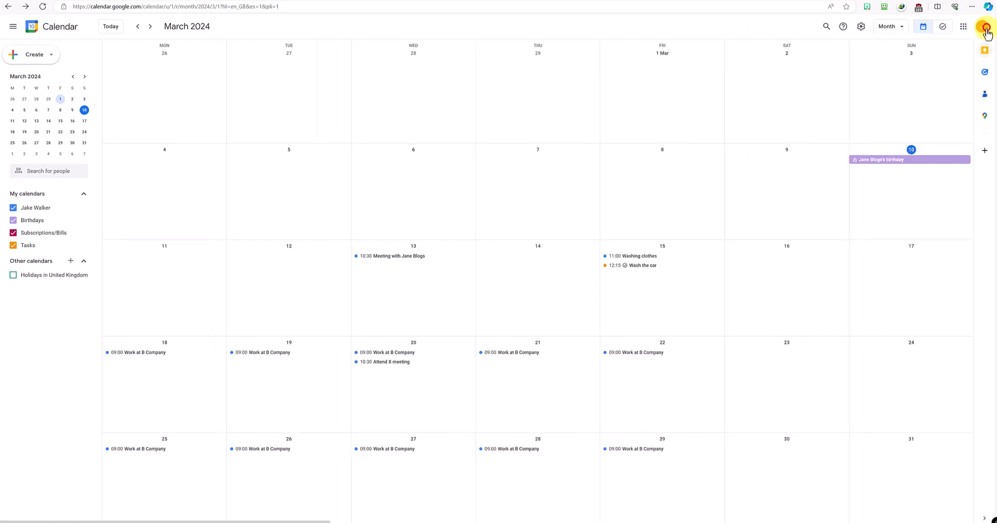
{"action": "left_click", "coordinate": [986, 74]}
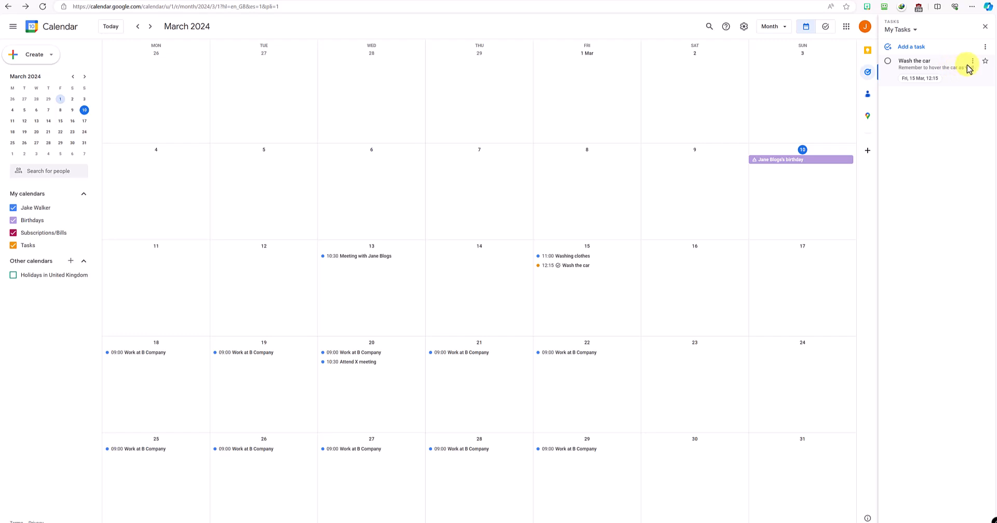
{"action": "left_click", "coordinate": [985, 27]}
{"action": "left_click", "coordinate": [984, 93]}
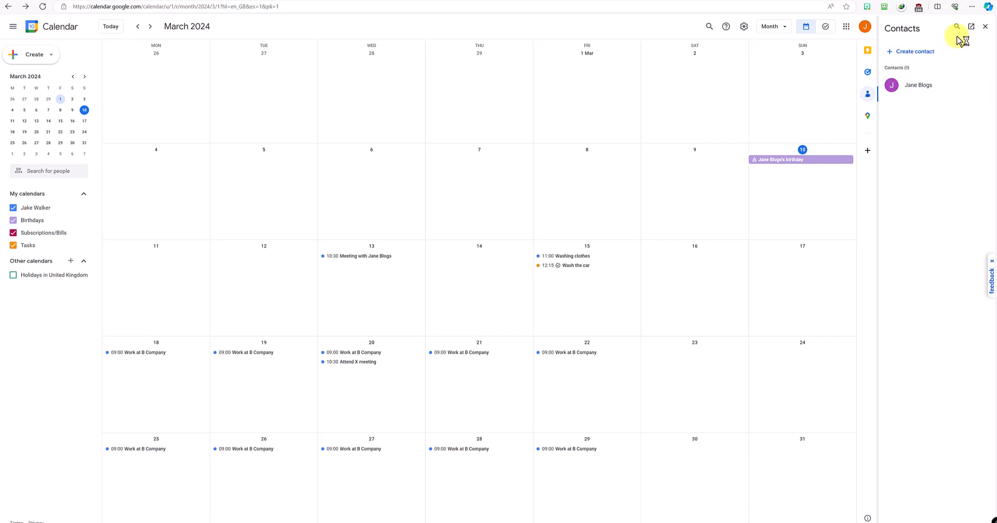
{"action": "left_click", "coordinate": [986, 27]}
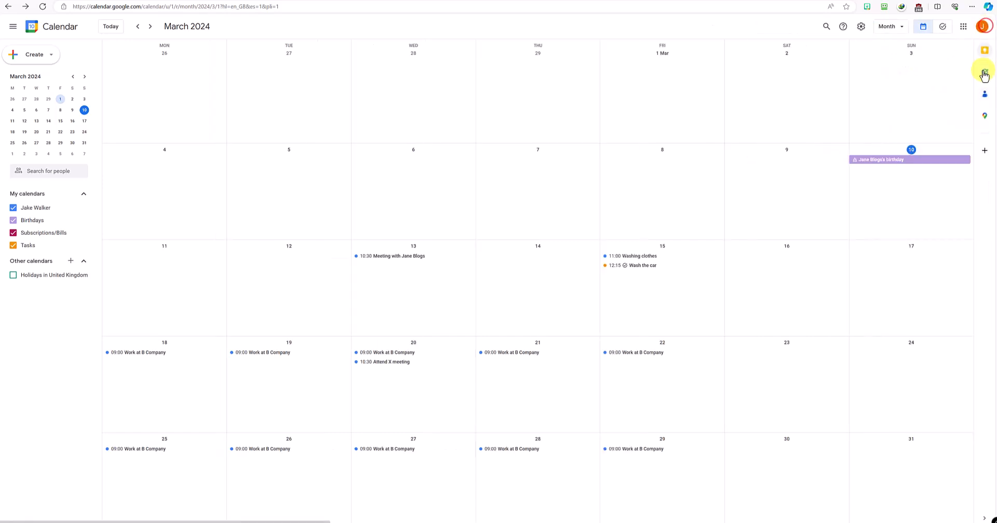
{"action": "left_click", "coordinate": [985, 73]}
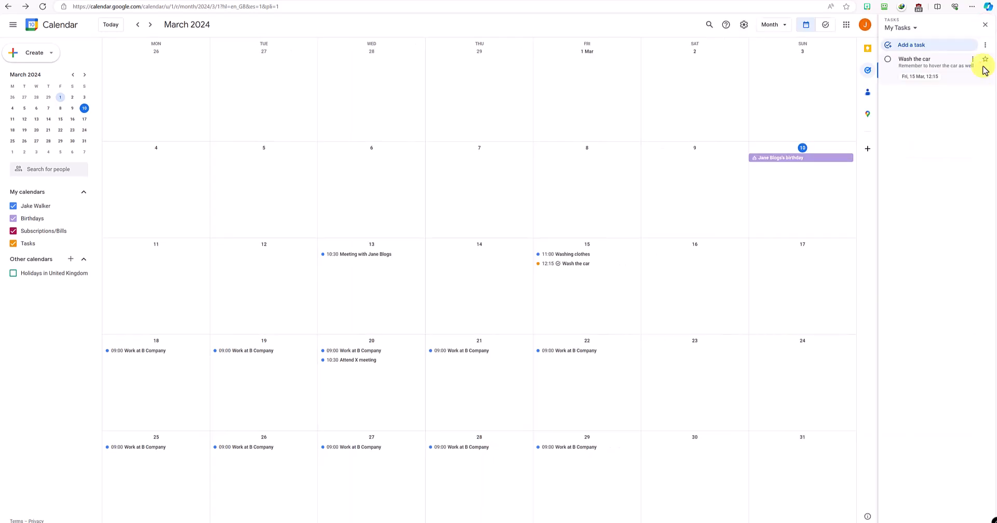
{"action": "left_click", "coordinate": [986, 25]}
{"action": "left_click", "coordinate": [986, 93]}
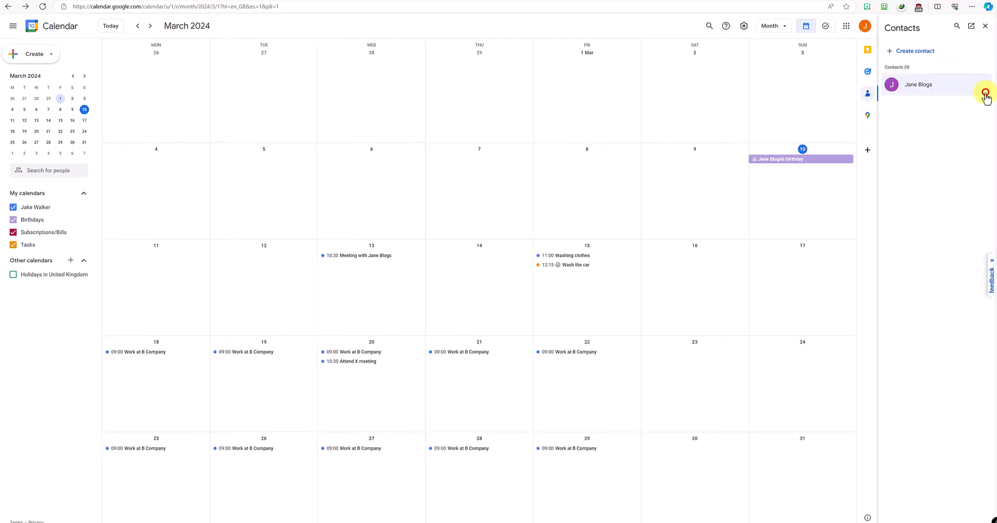
Step: Start a new contact, then close the Contacts panel without saving it
{"action": "left_click", "coordinate": [910, 54]}
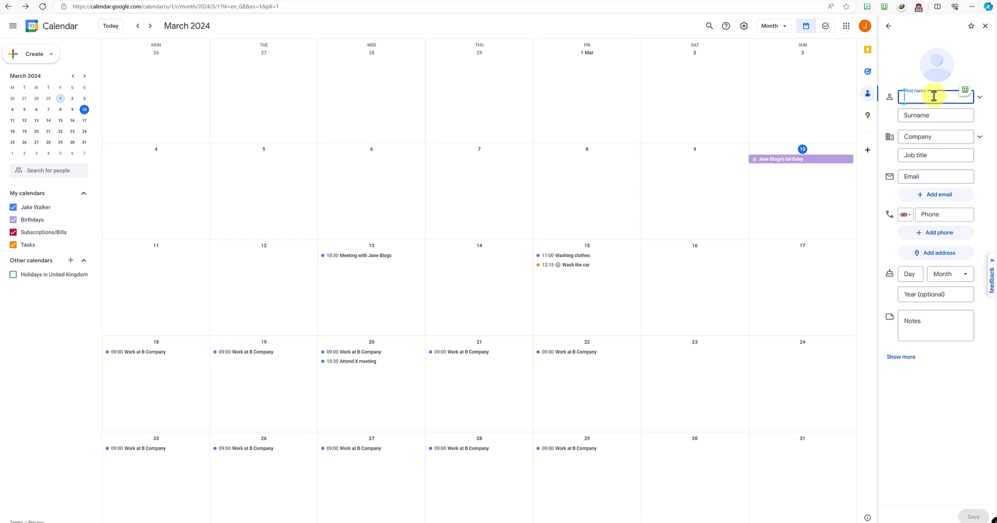
{"action": "left_click", "coordinate": [985, 27]}
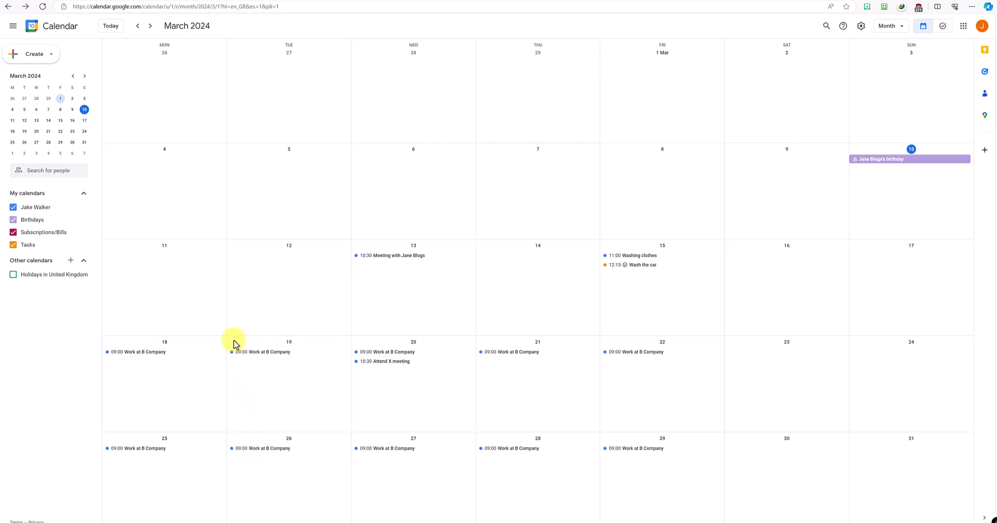
Step: Create a calendar named Travel described as 'For places I need to travel to such as vacation'
{"action": "left_click", "coordinate": [71, 263]}
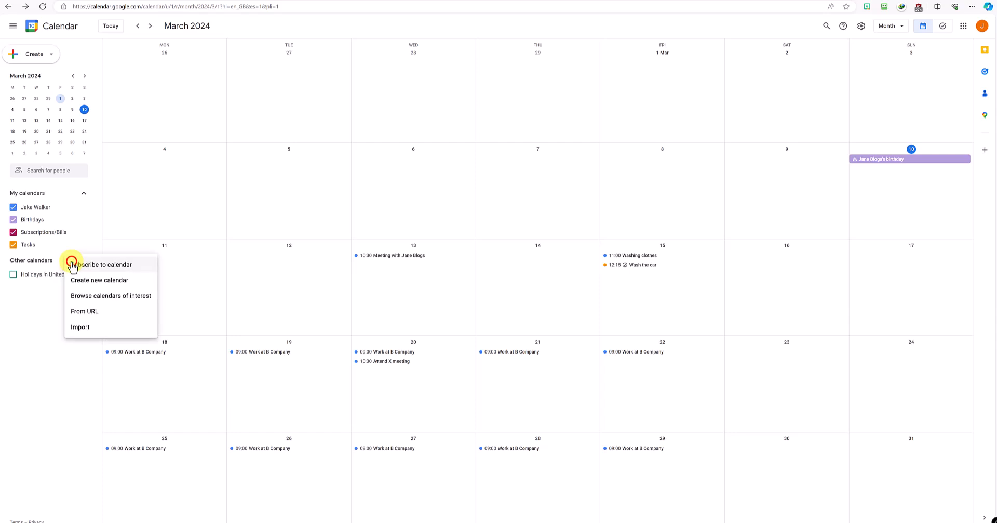
{"action": "left_click", "coordinate": [95, 283]}
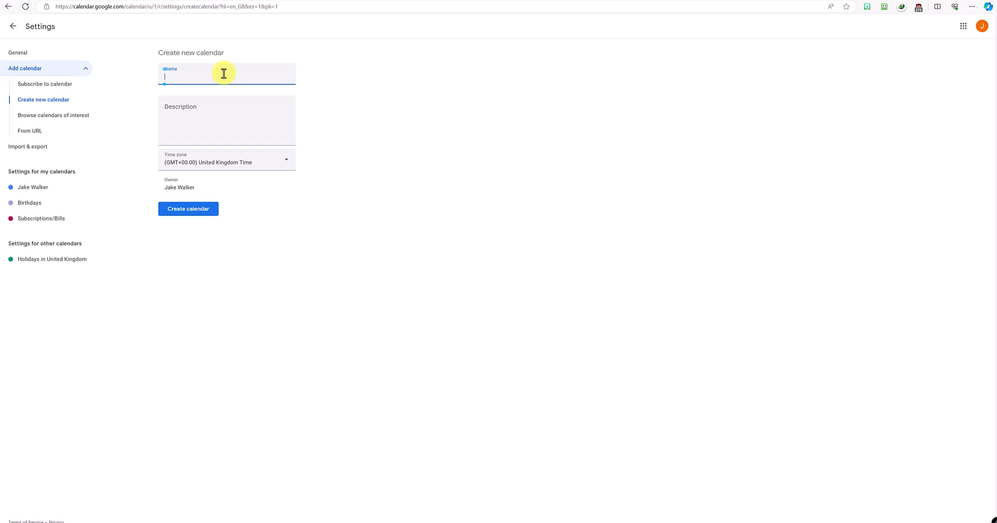
{"action": "type", "text": "Travel"}
{"action": "left_click", "coordinate": [220, 120]}
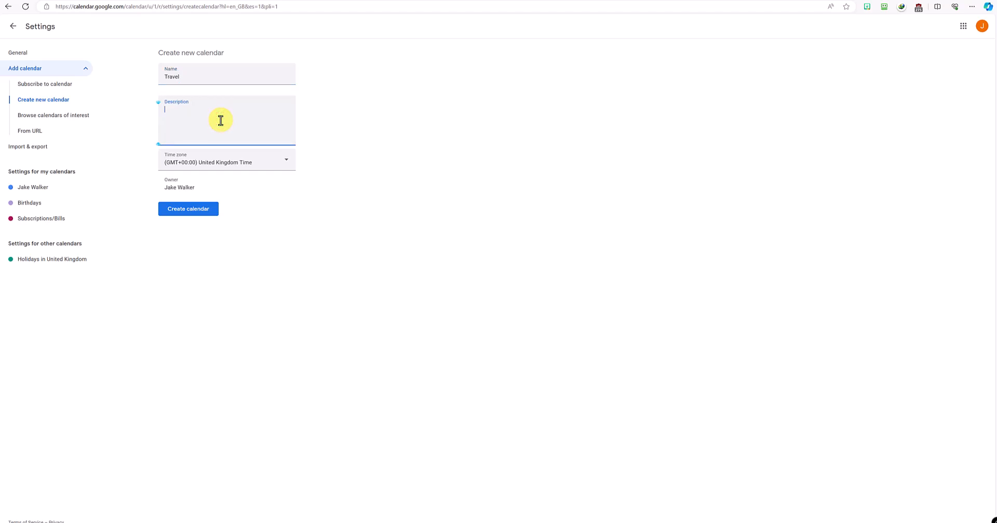
{"action": "type", "text": "For places I need to travel to such as vacation."}
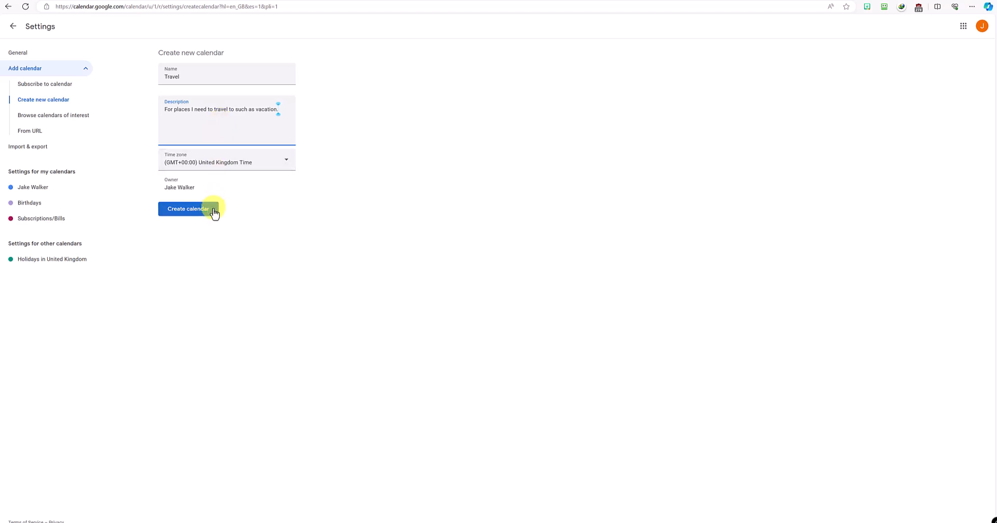
{"action": "left_click", "coordinate": [203, 208]}
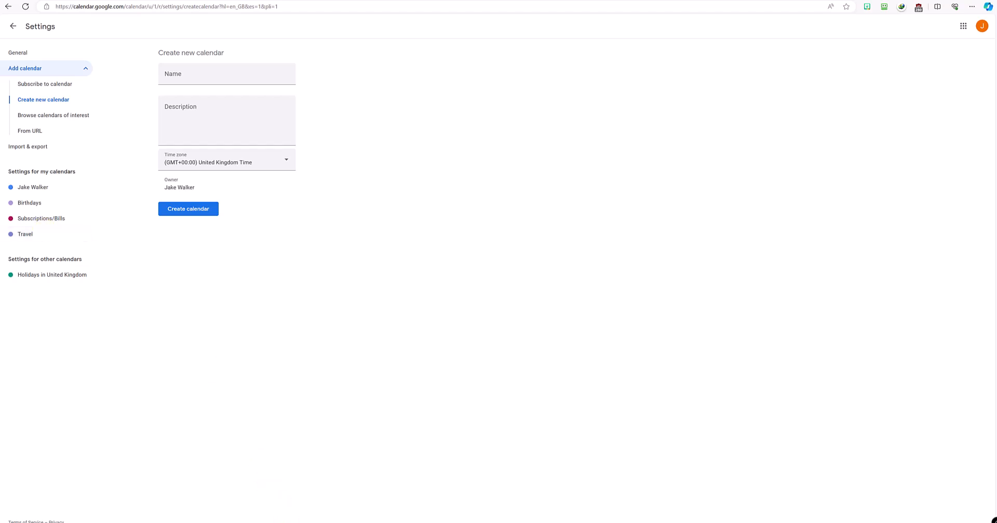
Step: Open the Travel calendar's settings and scroll down to Event notifications
{"action": "left_click", "coordinate": [30, 234]}
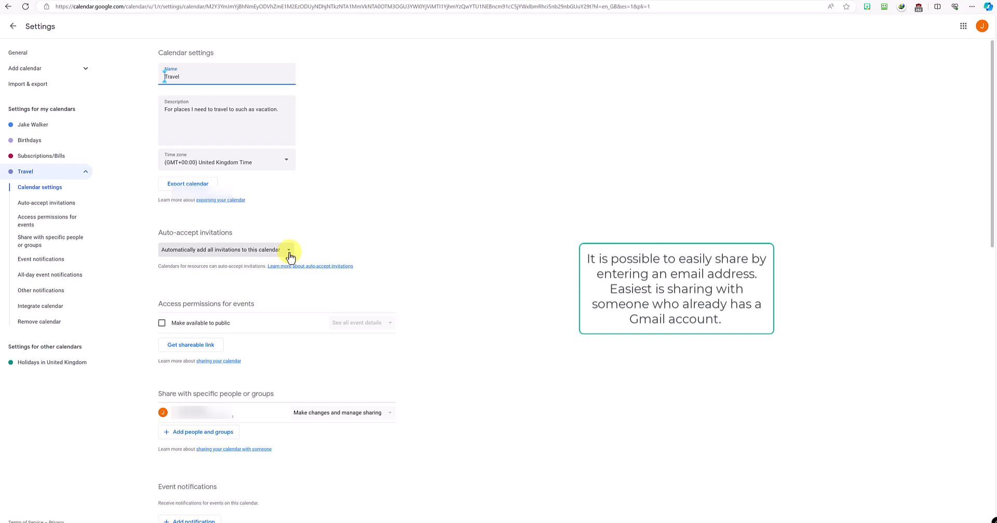
{"action": "scroll", "coordinate": [257, 517], "scroll_direction": "down", "scroll_amount": 4}
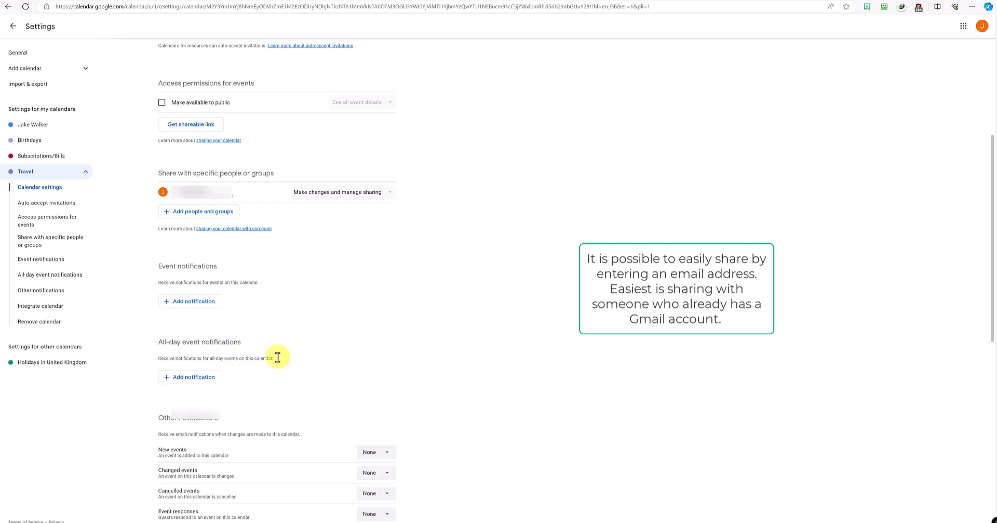
Step: Add five default event notifications to the Travel calendar
{"action": "left_click", "coordinate": [206, 304]}
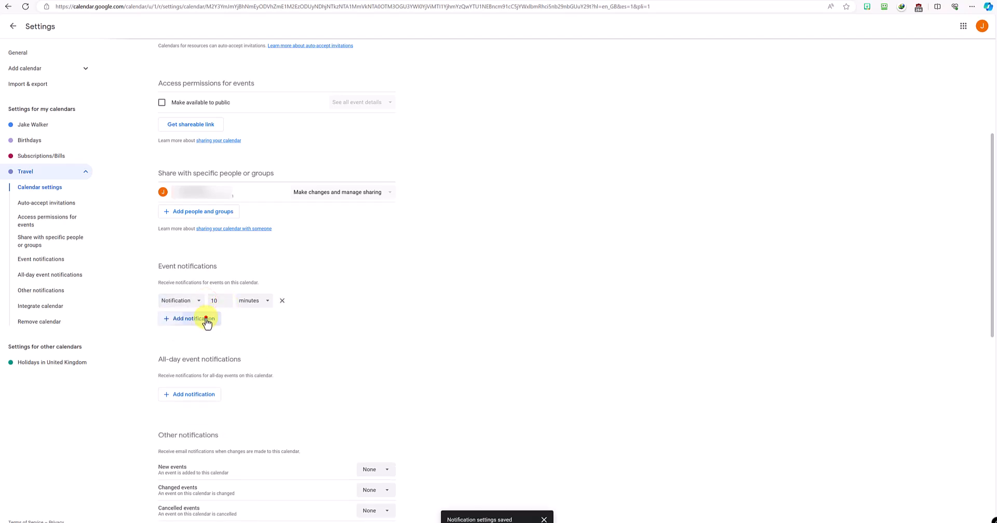
{"action": "left_click", "coordinate": [207, 317]}
{"action": "left_click", "coordinate": [205, 336]}
{"action": "left_click", "coordinate": [202, 352]}
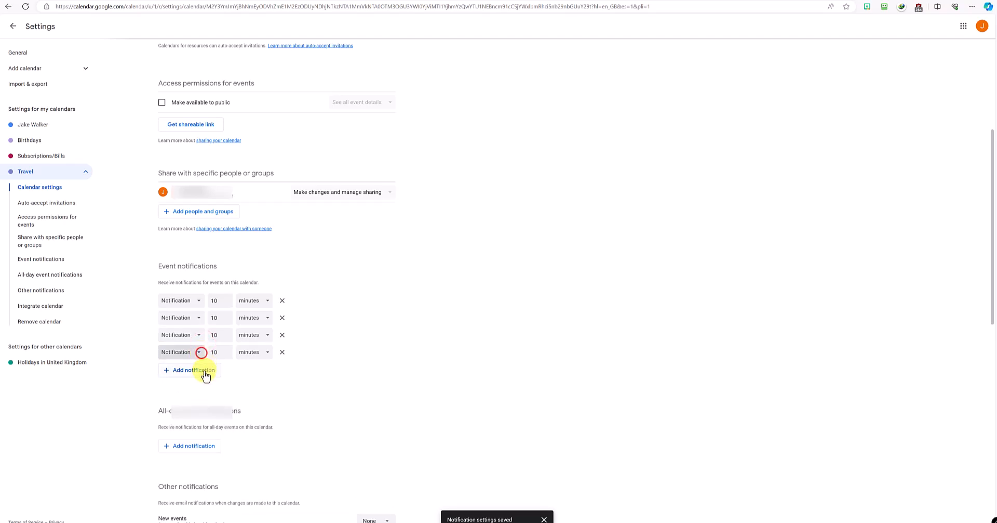
{"action": "left_click", "coordinate": [204, 371]}
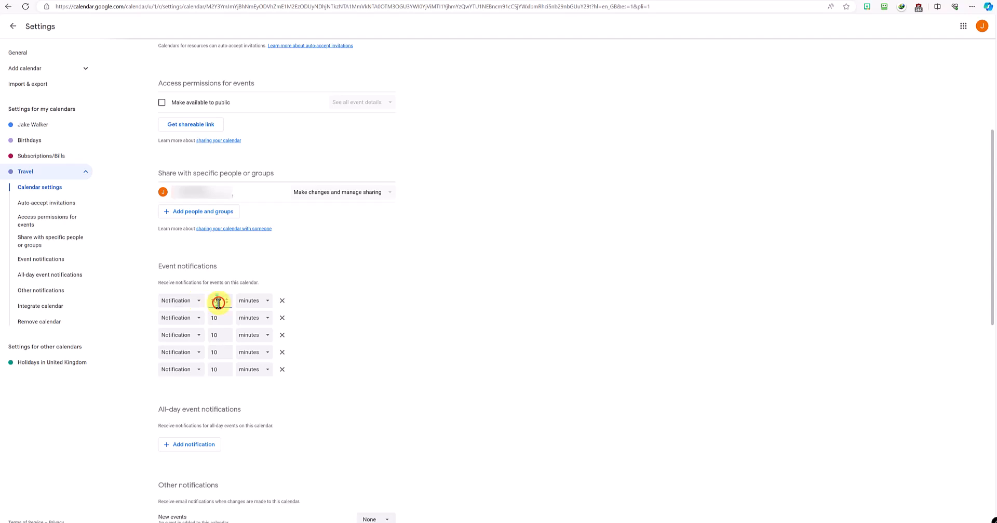
Step: Set the first notification to 2 hours
{"action": "left_click", "coordinate": [254, 302]}
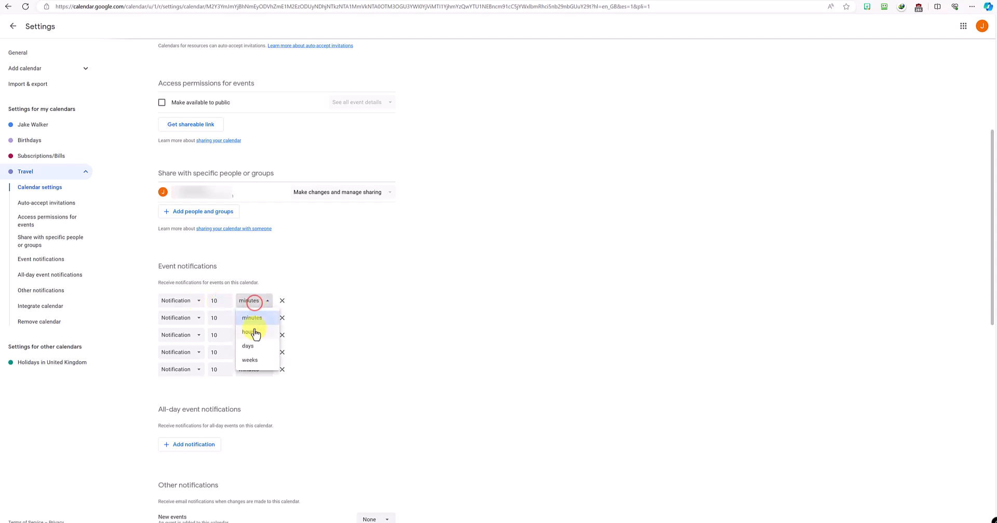
{"action": "left_click", "coordinate": [255, 332]}
{"action": "left_click", "coordinate": [219, 300]}
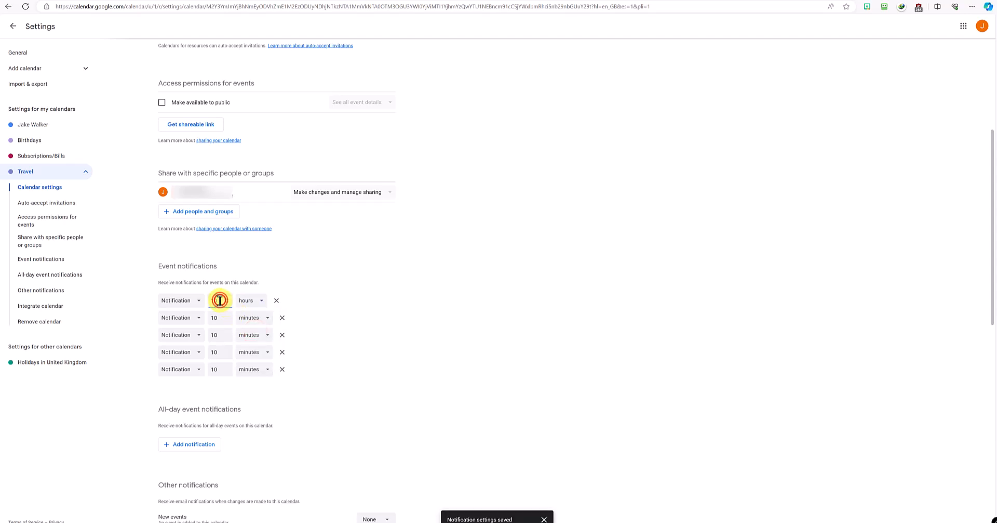
{"action": "key", "text": "BackSpace"}
{"action": "key", "text": "BackSpace"}
{"action": "type", "text": "2"}
Step: Make the second notification Email 10 hours and the fourth Email 10 minutes
{"action": "left_click", "coordinate": [200, 318]}
{"action": "left_click", "coordinate": [187, 338]}
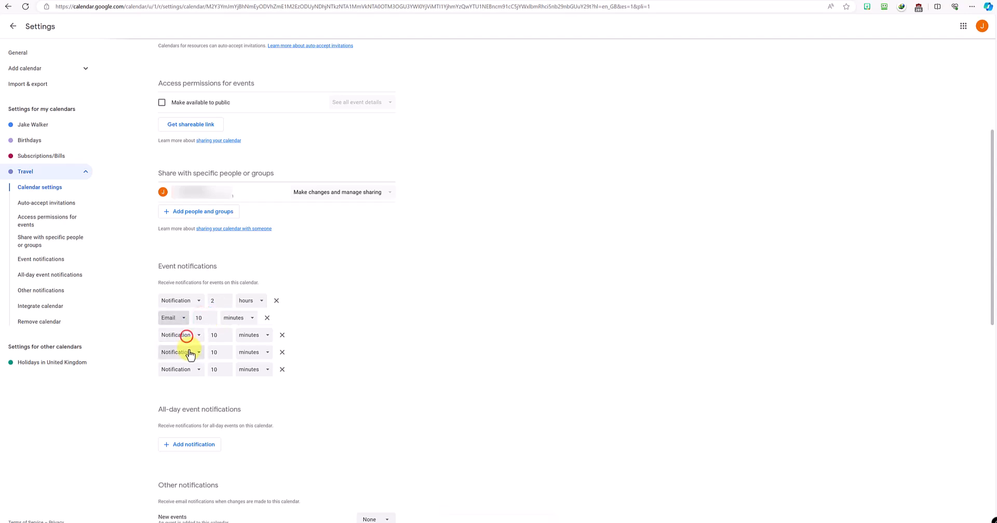
{"action": "left_click", "coordinate": [193, 352]}
{"action": "left_click", "coordinate": [191, 369]}
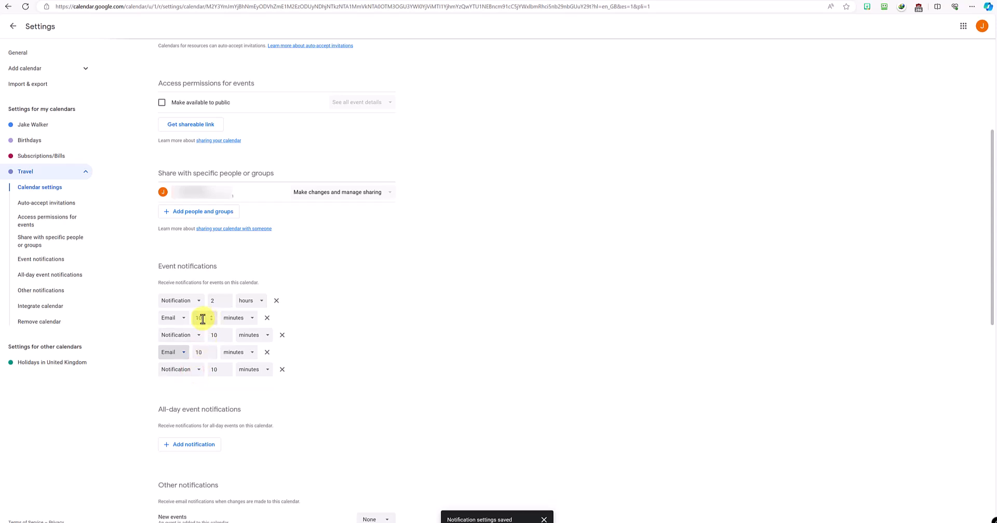
{"action": "left_click", "coordinate": [239, 320]}
{"action": "left_click", "coordinate": [238, 350]}
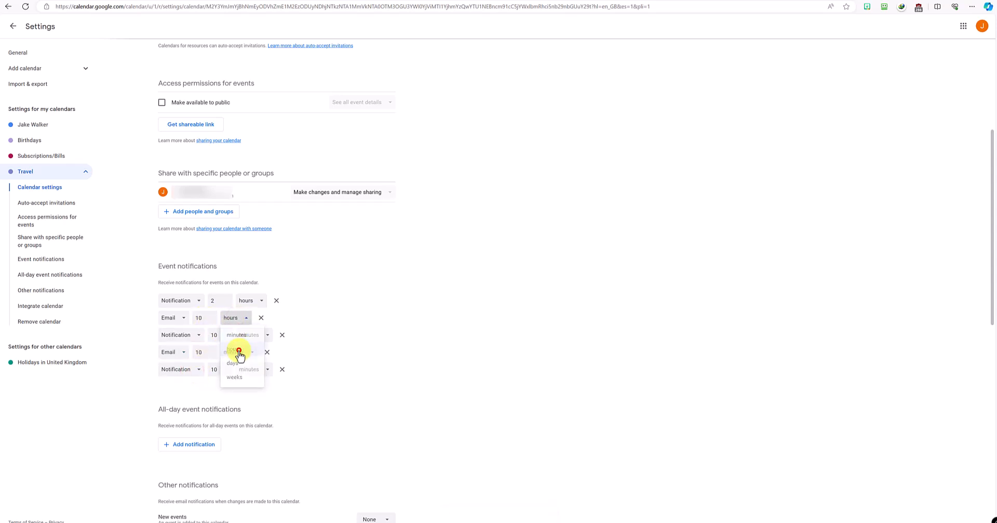
Step: Change the third notification to 5 days
{"action": "left_click", "coordinate": [219, 336]}
{"action": "double_click", "coordinate": [219, 335]}
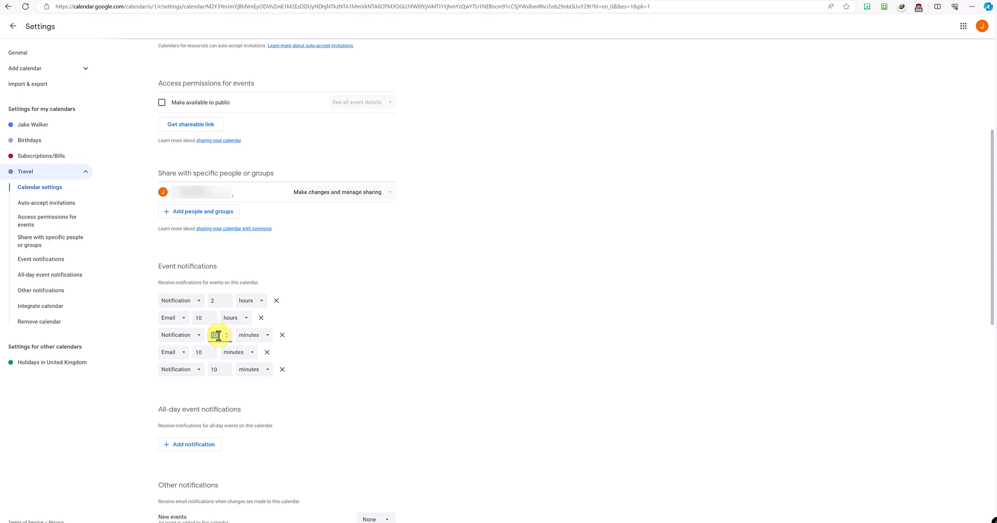
{"action": "type", "text": "5"}
{"action": "left_click", "coordinate": [250, 336]}
{"action": "left_click", "coordinate": [250, 381]}
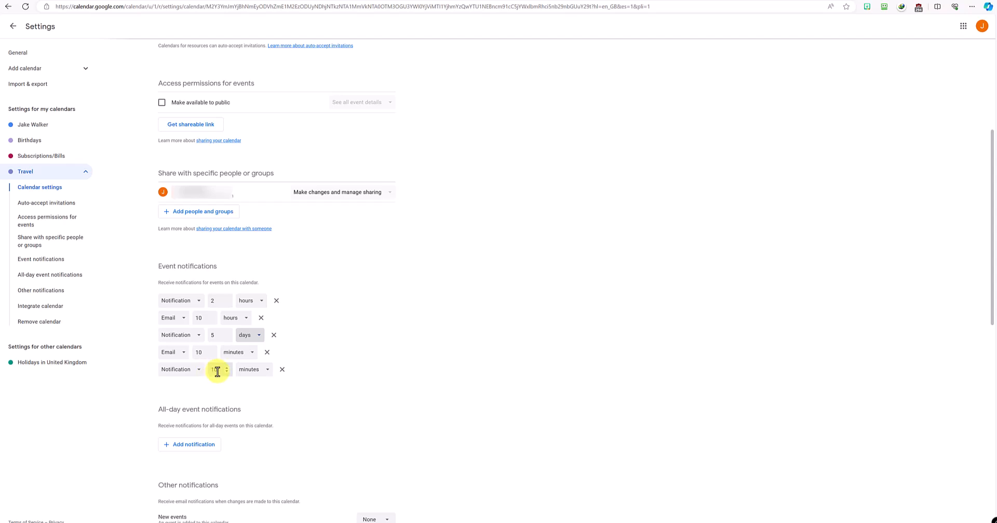
Step: Set the fifth notification to 4 weeks and review the notification list
{"action": "left_click", "coordinate": [241, 371]}
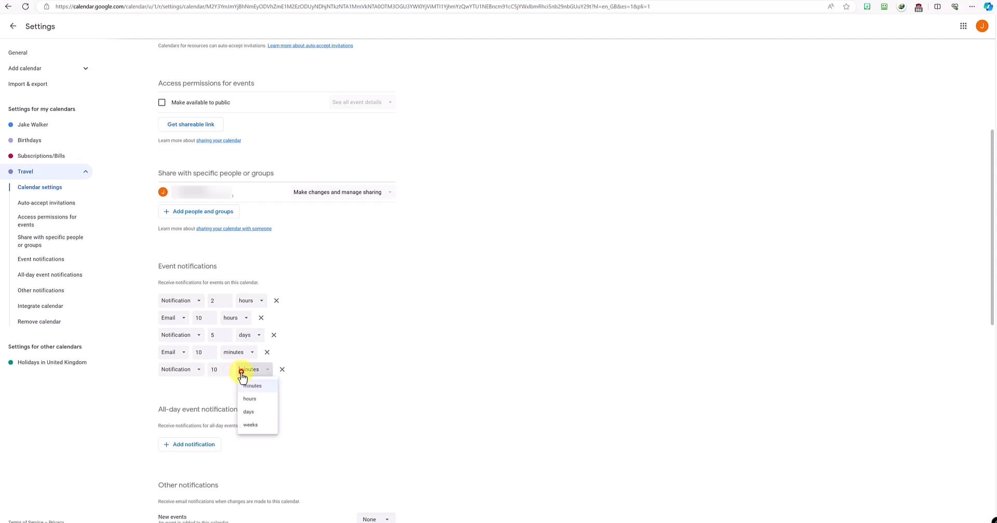
{"action": "left_click", "coordinate": [250, 428]}
{"action": "left_click", "coordinate": [218, 369]}
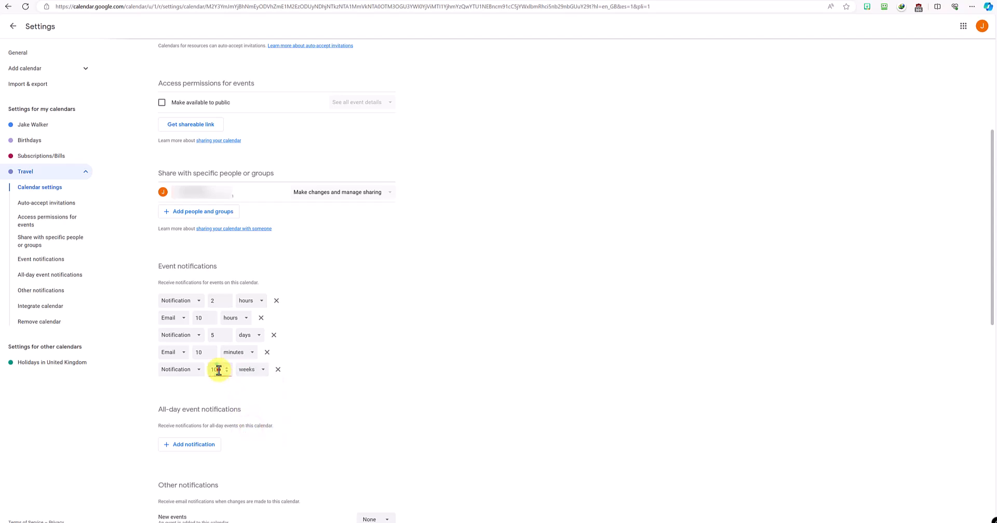
{"action": "left_click", "coordinate": [227, 372]}
{"action": "left_click", "coordinate": [227, 371]}
{"action": "left_click", "coordinate": [226, 371]}
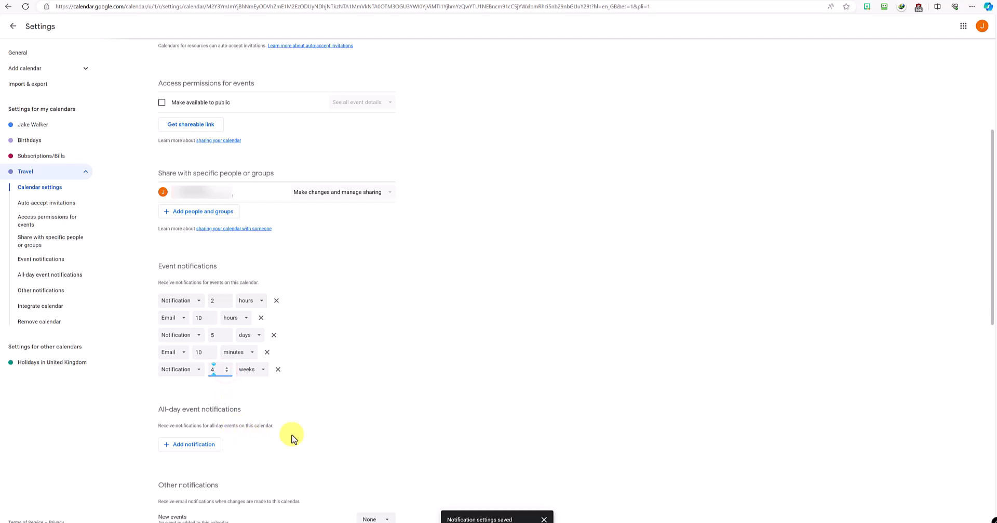
{"action": "left_click", "coordinate": [322, 382]}
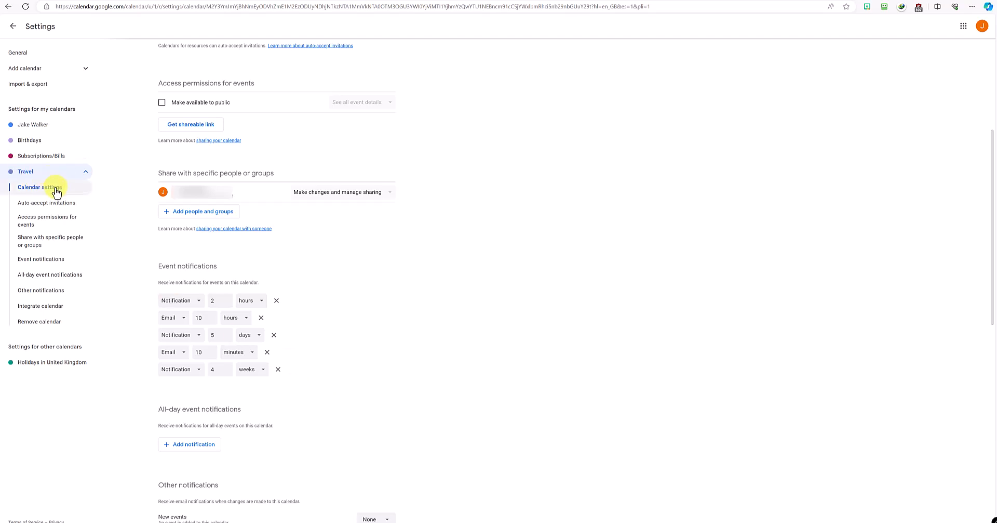
{"action": "scroll", "coordinate": [372, 281], "scroll_direction": "down", "scroll_amount": 5}
{"action": "scroll", "coordinate": [372, 281], "scroll_direction": "down", "scroll_amount": 4}
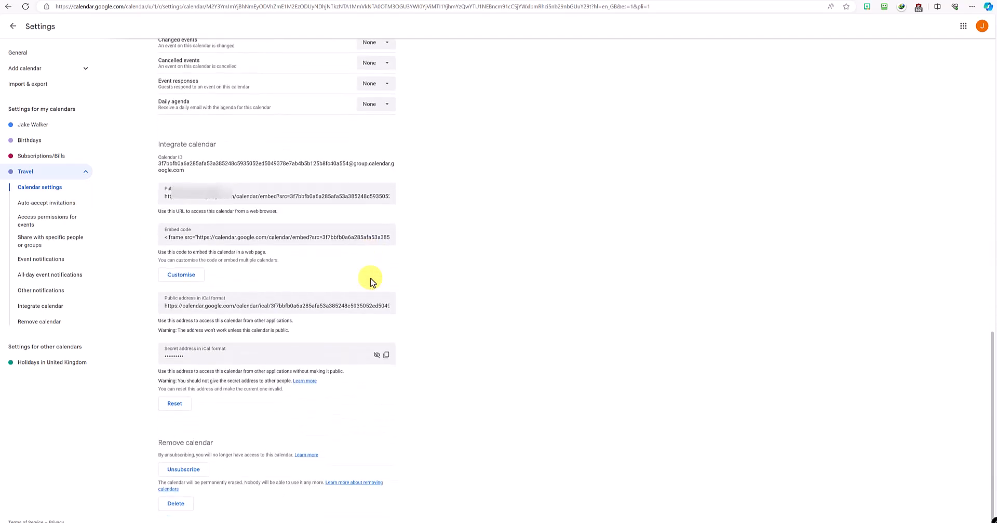
{"action": "scroll", "coordinate": [371, 281], "scroll_direction": "up", "scroll_amount": 4}
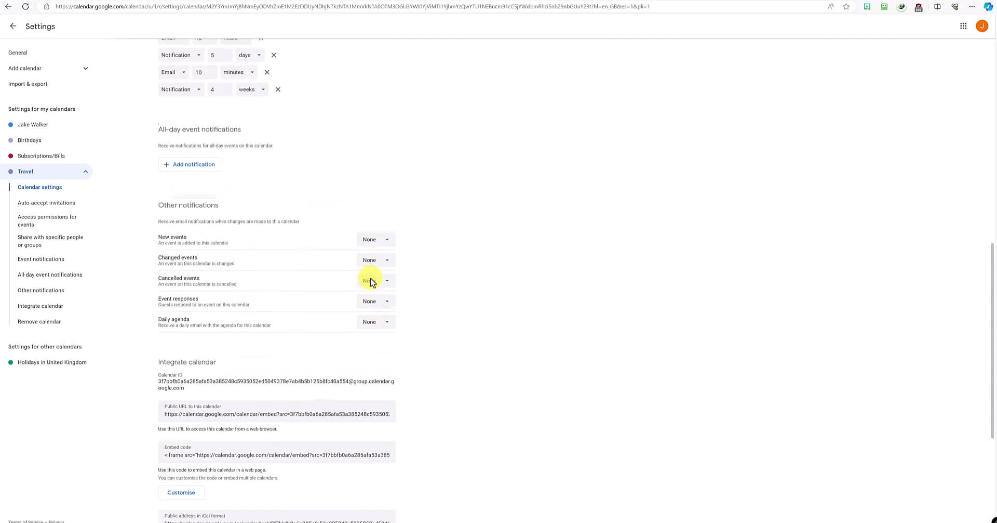
{"action": "scroll", "coordinate": [372, 281], "scroll_direction": "up", "scroll_amount": 3}
{"action": "scroll", "coordinate": [372, 281], "scroll_direction": "down", "scroll_amount": 4}
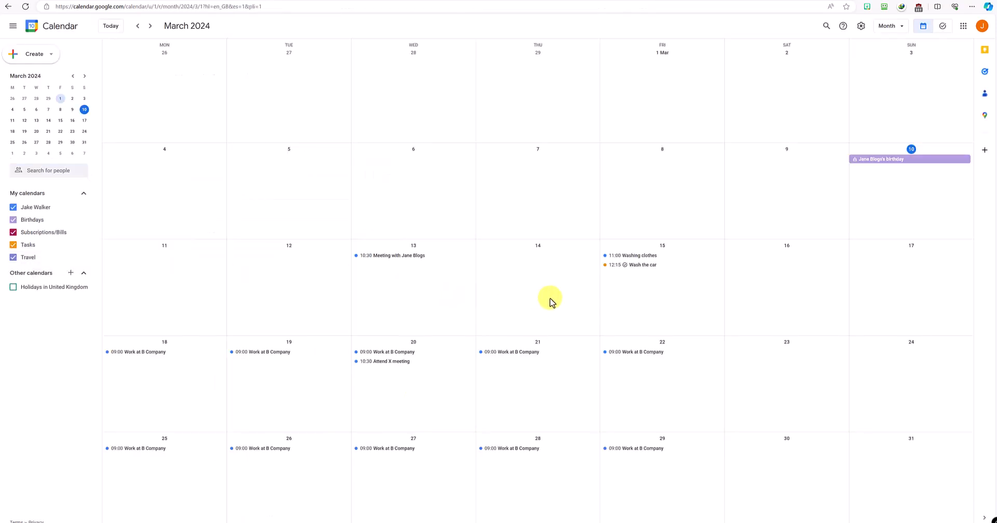
Step: Save an all-day 'Trip to Cardiff' event on Saturday 23 March in the Travel calendar
{"action": "left_click", "coordinate": [781, 360]}
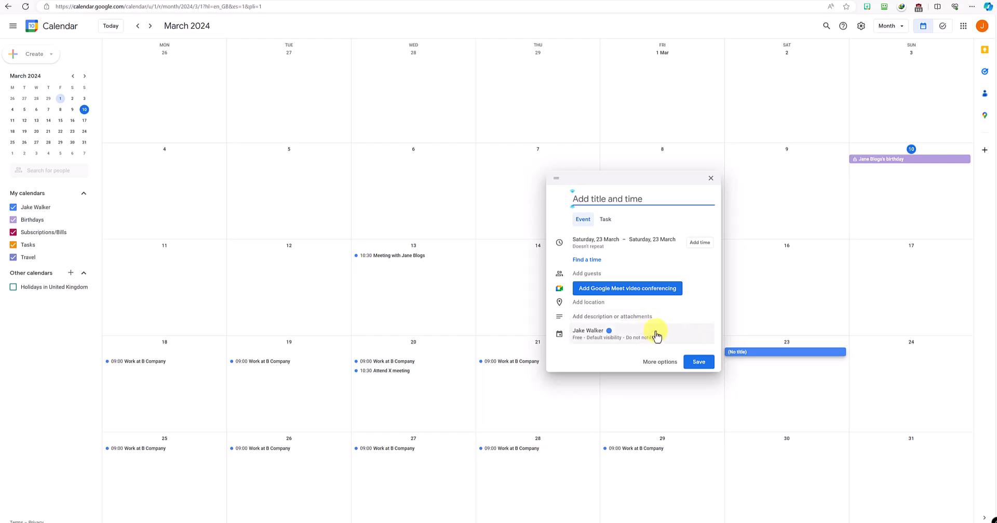
{"action": "left_click", "coordinate": [662, 362]}
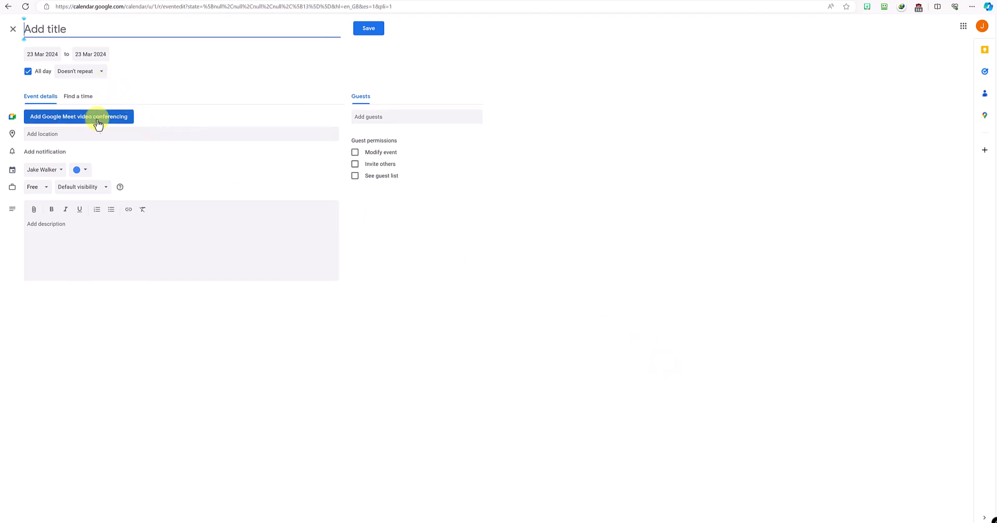
{"action": "left_click", "coordinate": [47, 170]}
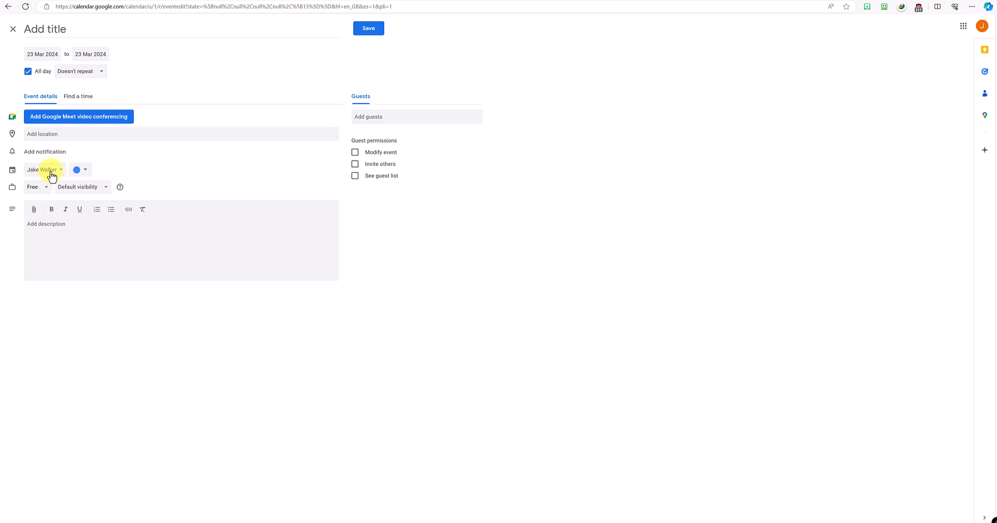
{"action": "left_click", "coordinate": [62, 171]}
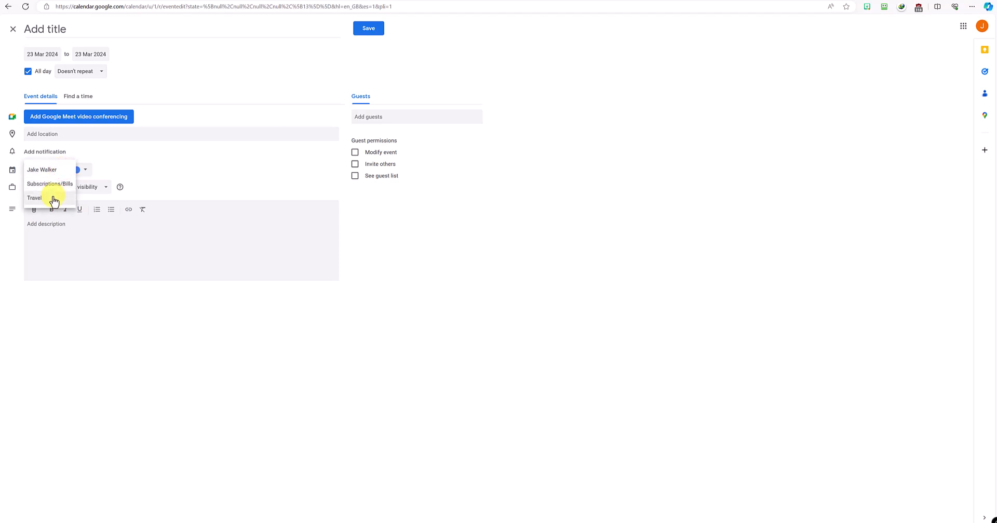
{"action": "left_click", "coordinate": [54, 199]}
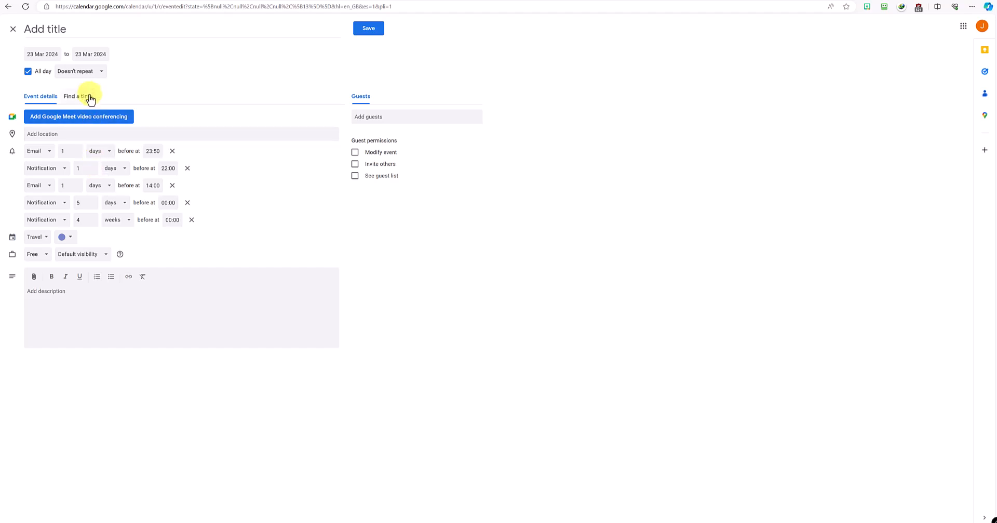
{"action": "left_click", "coordinate": [83, 33]}
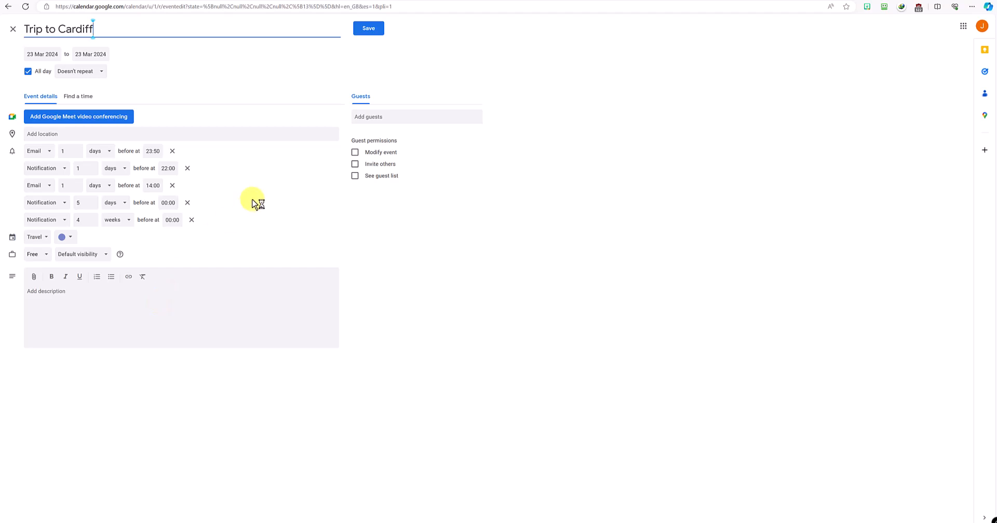
{"action": "left_click", "coordinate": [175, 290]}
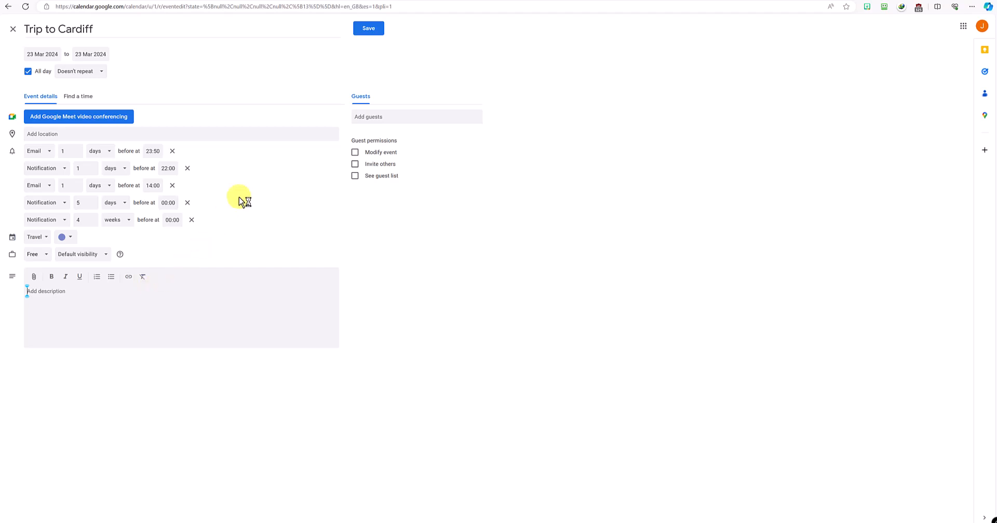
{"action": "left_click", "coordinate": [369, 33]}
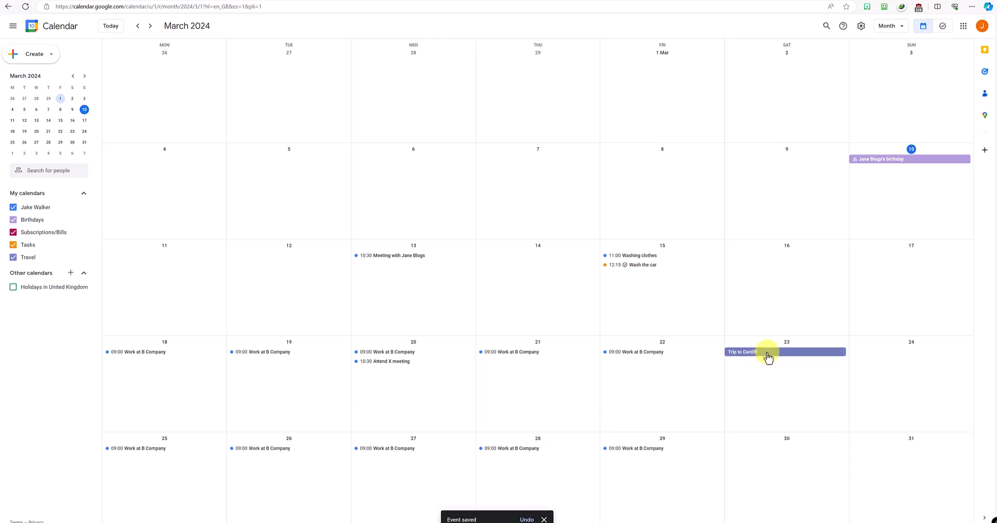
{"action": "left_click", "coordinate": [768, 358]}
Step: Turn off All day for Trip to Cardiff so it runs 10:00 to 14:00, and save
{"action": "left_click", "coordinate": [647, 240]}
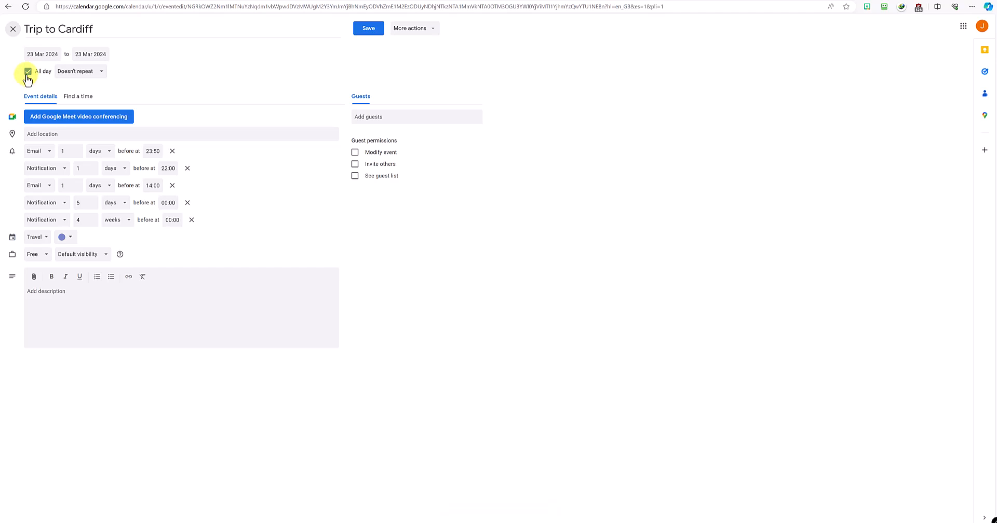
{"action": "left_click", "coordinate": [27, 73]}
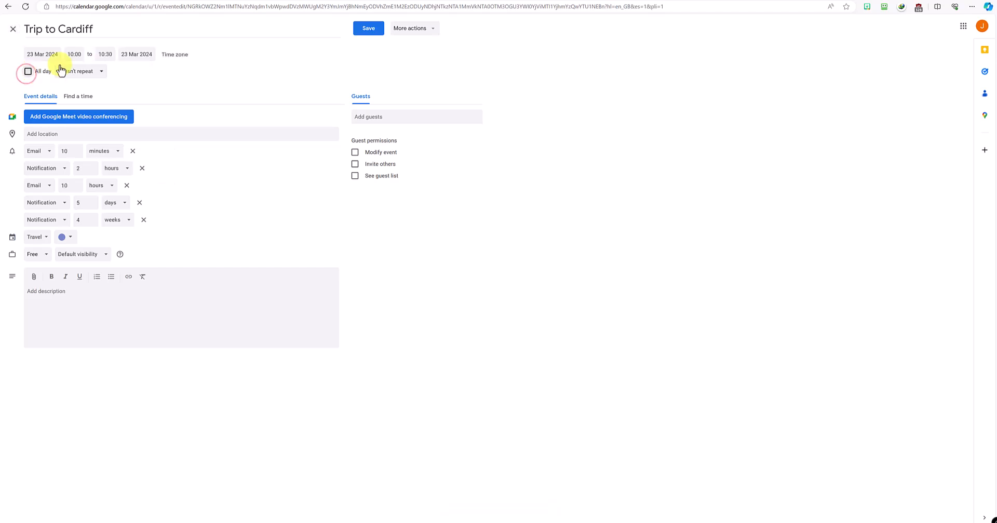
{"action": "left_click", "coordinate": [106, 54]}
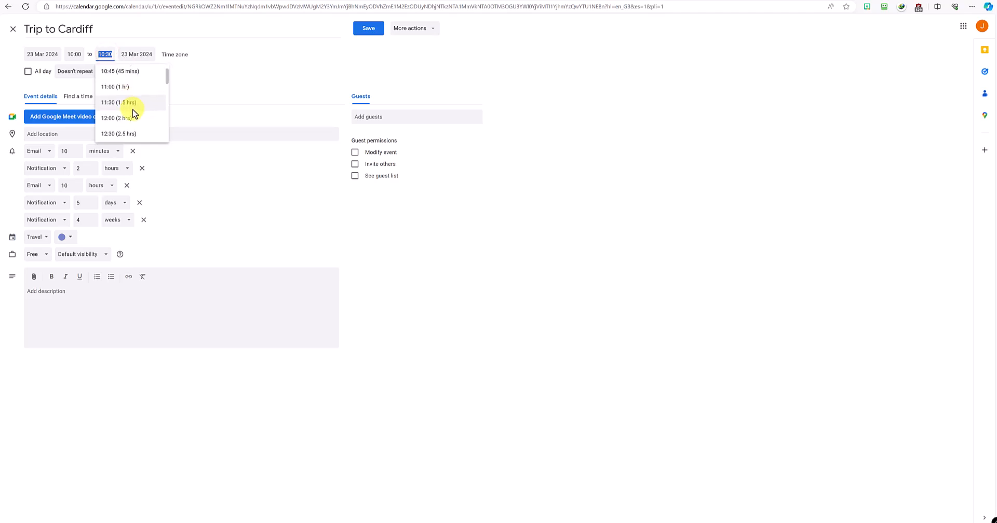
{"action": "scroll", "coordinate": [135, 118], "scroll_direction": "down", "scroll_amount": 1}
{"action": "left_click", "coordinate": [133, 125]}
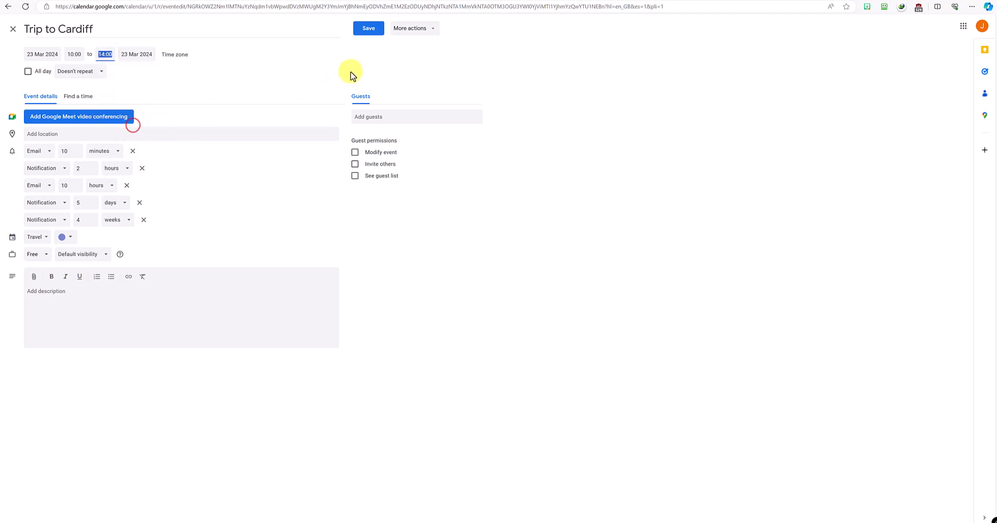
{"action": "left_click", "coordinate": [367, 32]}
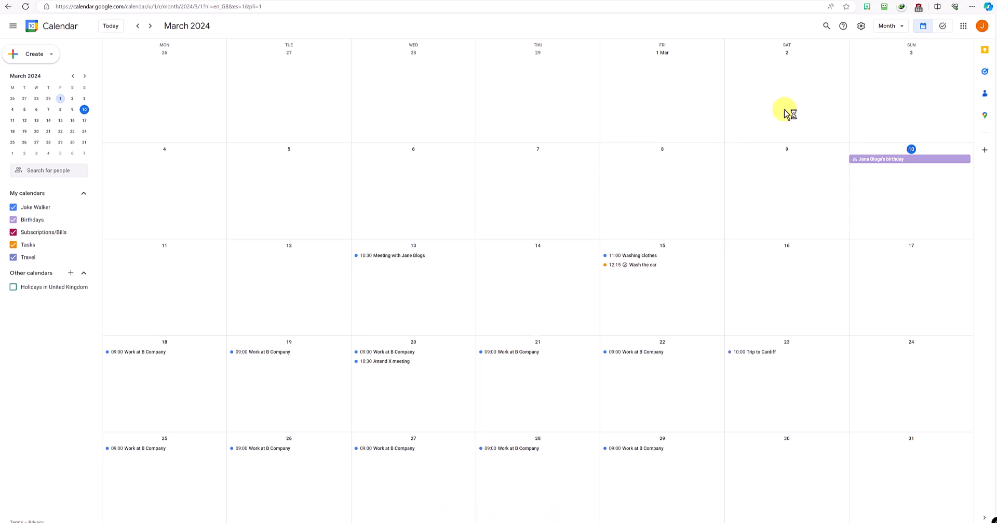
{"action": "left_click", "coordinate": [902, 27]}
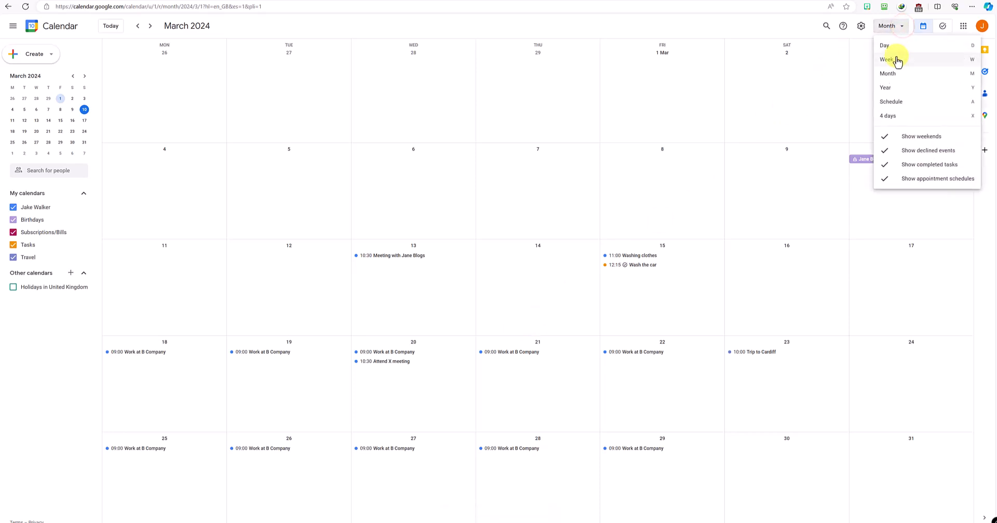
{"action": "left_click", "coordinate": [895, 48]}
{"action": "left_click", "coordinate": [892, 27]}
{"action": "left_click", "coordinate": [904, 60]}
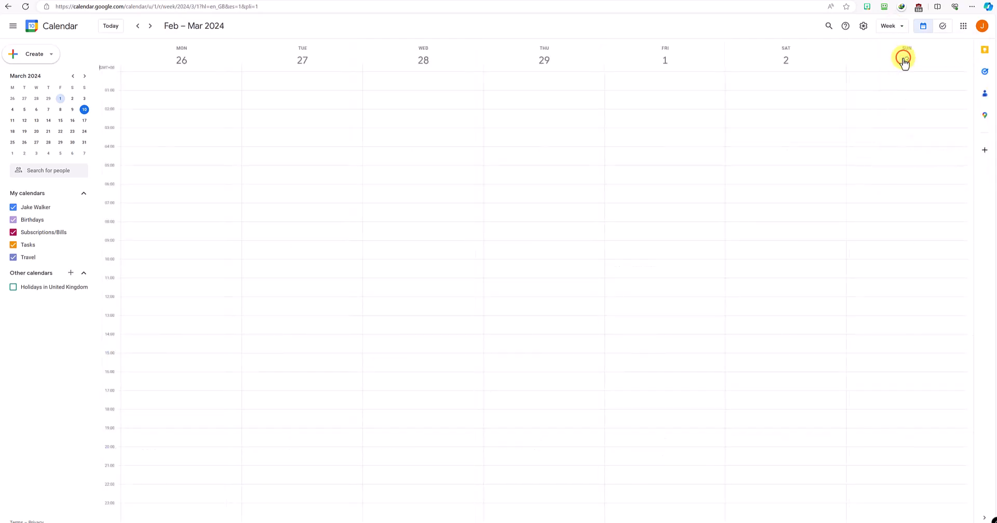
{"action": "left_click", "coordinate": [895, 27]}
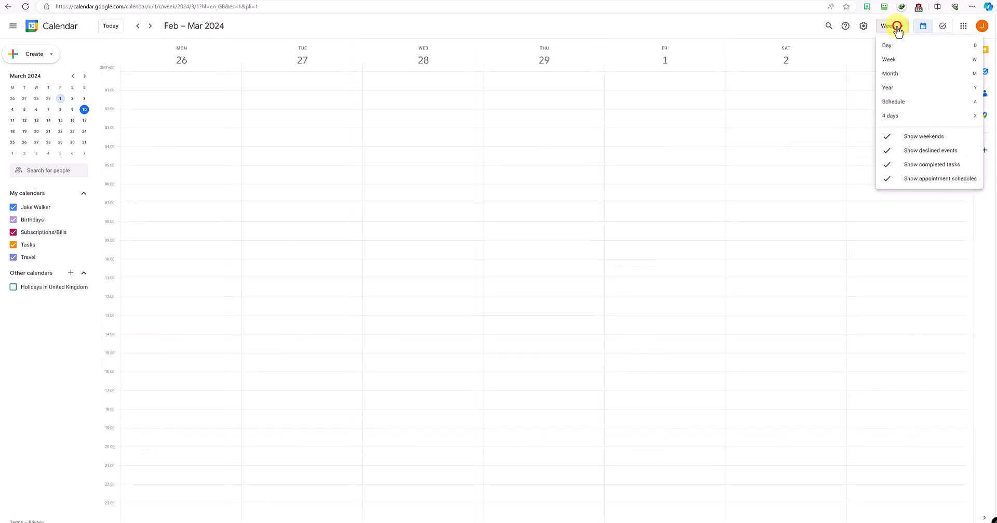
{"action": "left_click", "coordinate": [900, 72]}
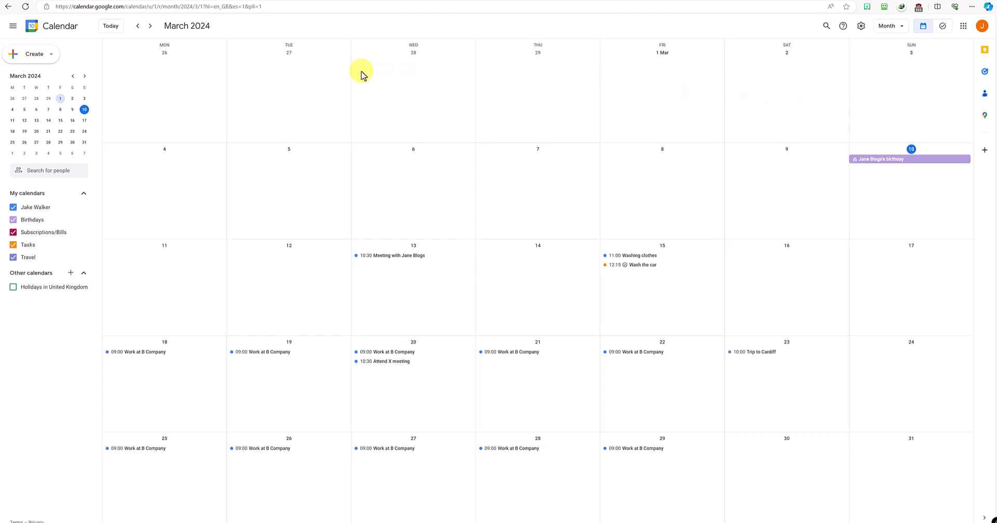
{"action": "left_click", "coordinate": [151, 26]}
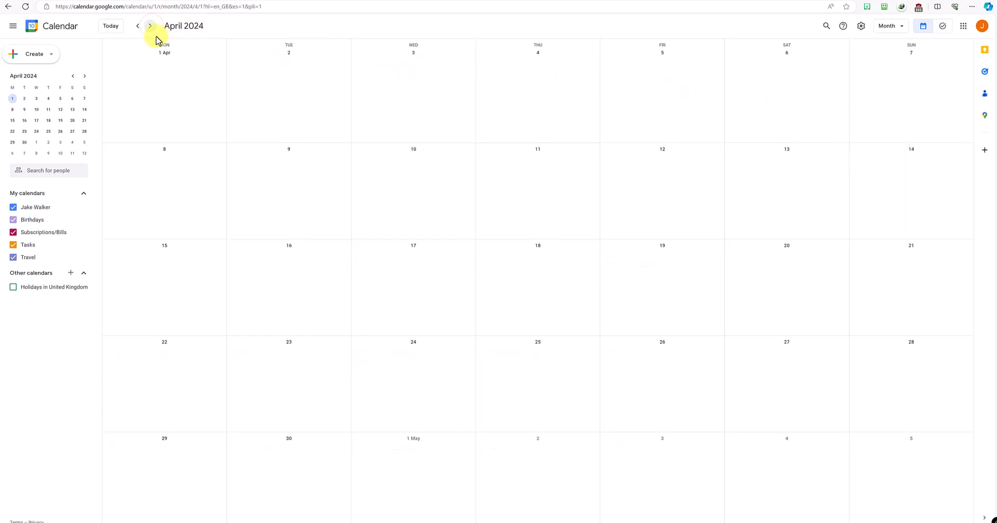
{"action": "left_click", "coordinate": [136, 27]}
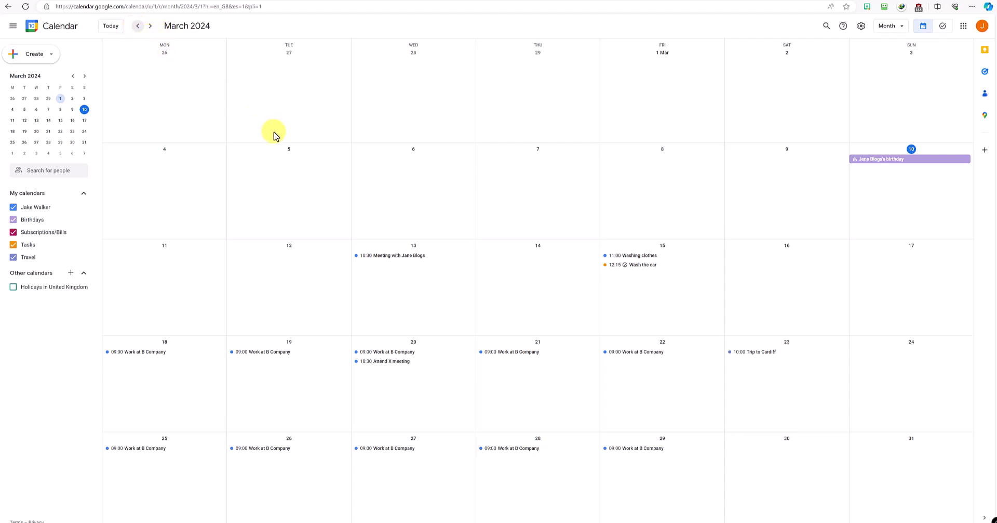
{"action": "left_click", "coordinate": [12, 287]}
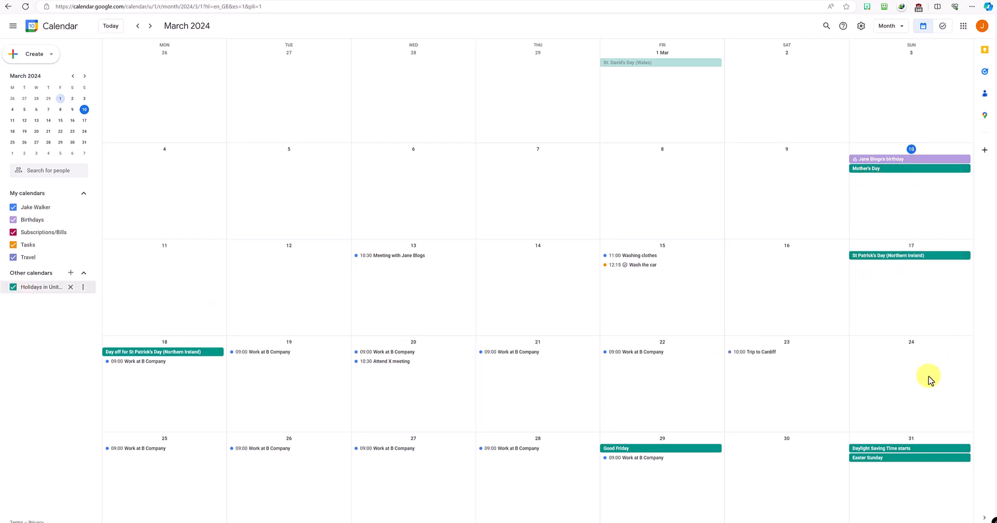
{"action": "left_click", "coordinate": [150, 27]}
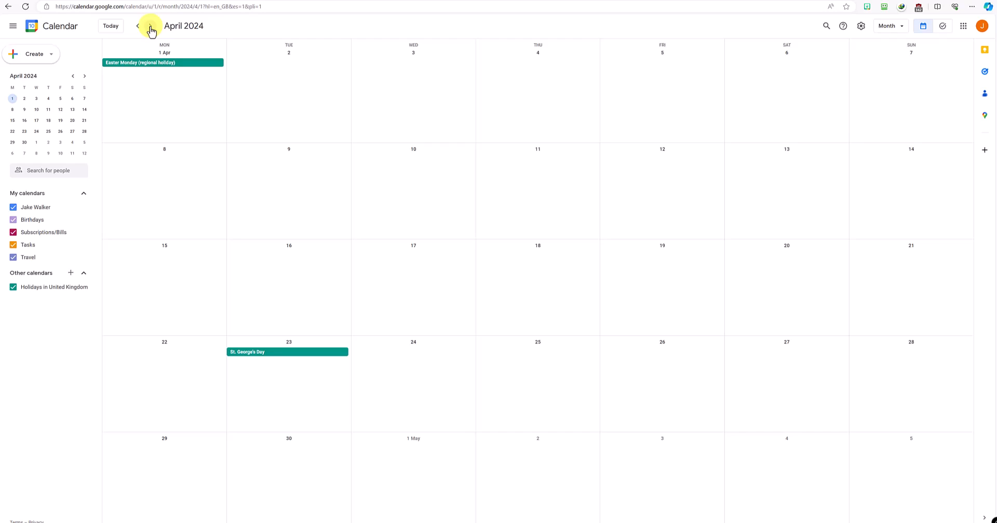
{"action": "left_click", "coordinate": [150, 27]}
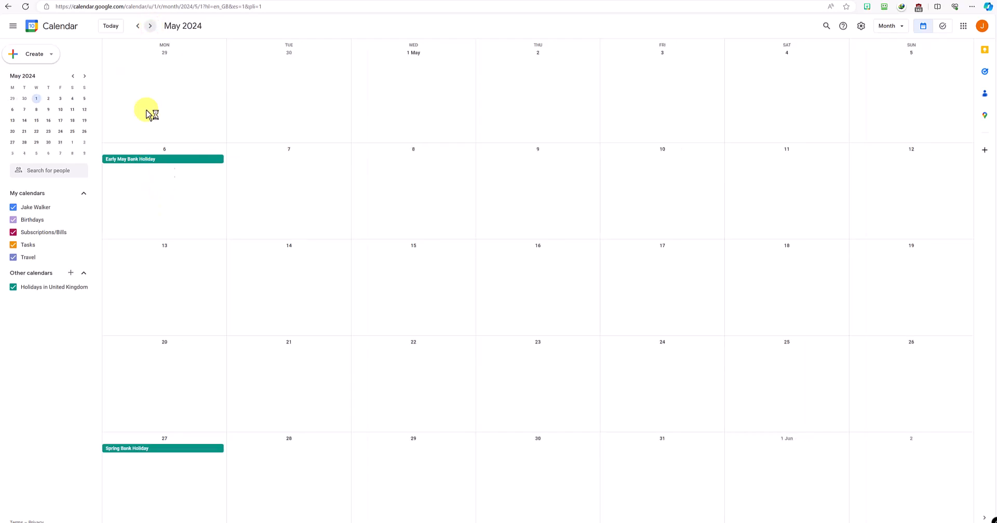
{"action": "left_click", "coordinate": [138, 26]}
{"action": "left_click", "coordinate": [138, 26]}
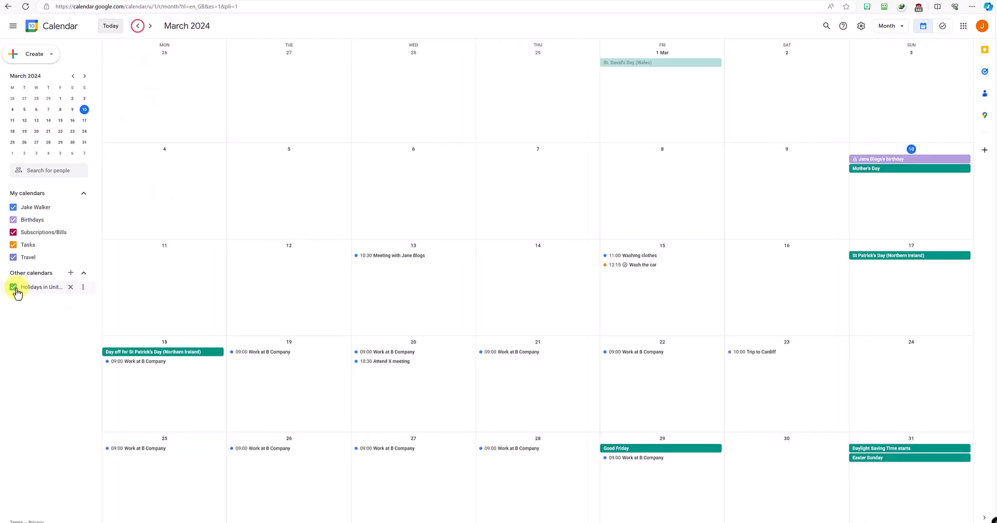
{"action": "left_click", "coordinate": [14, 286]}
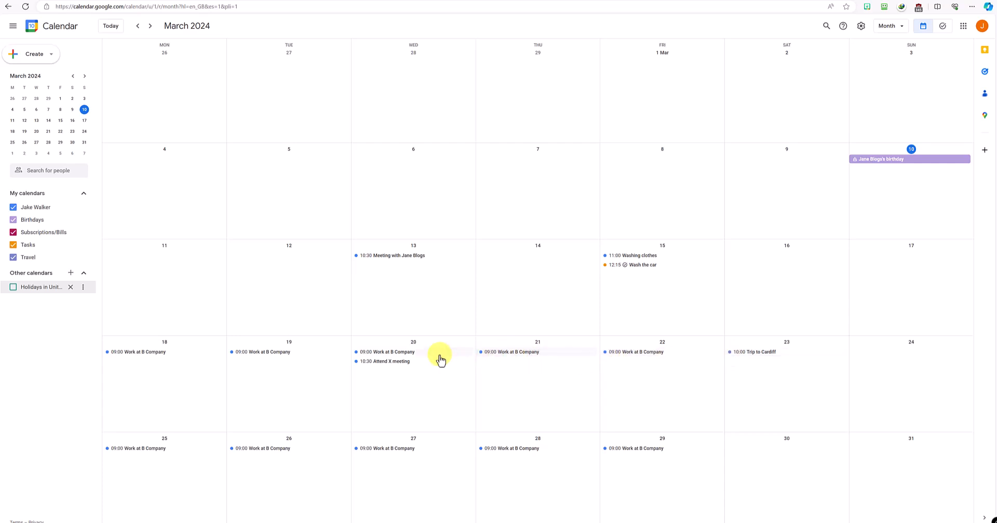
Step: Colour the Travel calendar Tangerine
{"action": "left_click", "coordinate": [83, 258]}
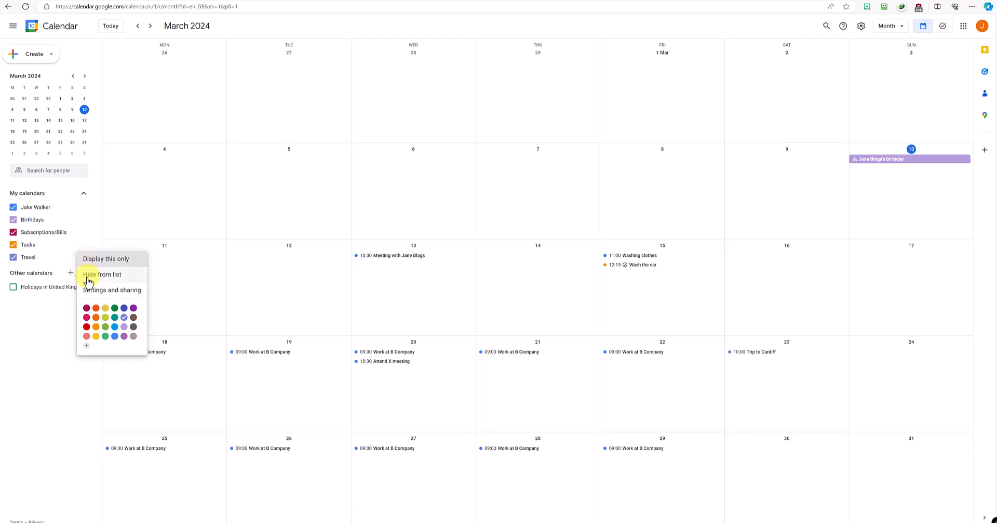
{"action": "left_click", "coordinate": [128, 313]}
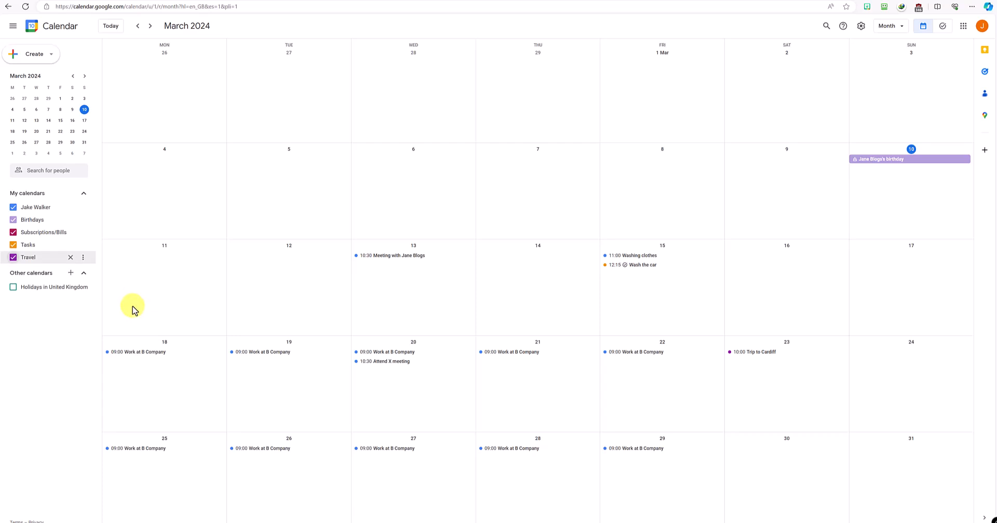
{"action": "left_click", "coordinate": [83, 256]}
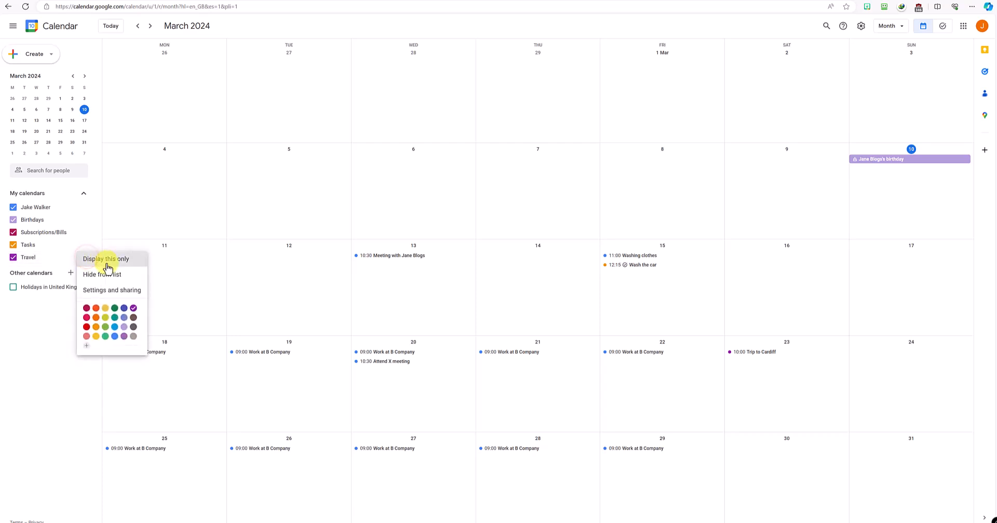
{"action": "left_click", "coordinate": [97, 309]}
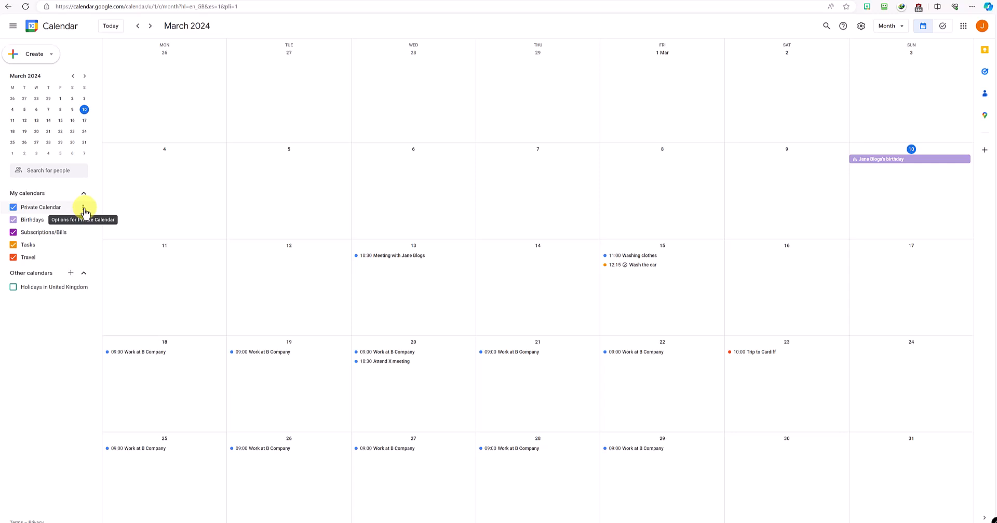
Step: Open Private Calendar's Settings and sharing page and select its name field
{"action": "left_click", "coordinate": [83, 208]}
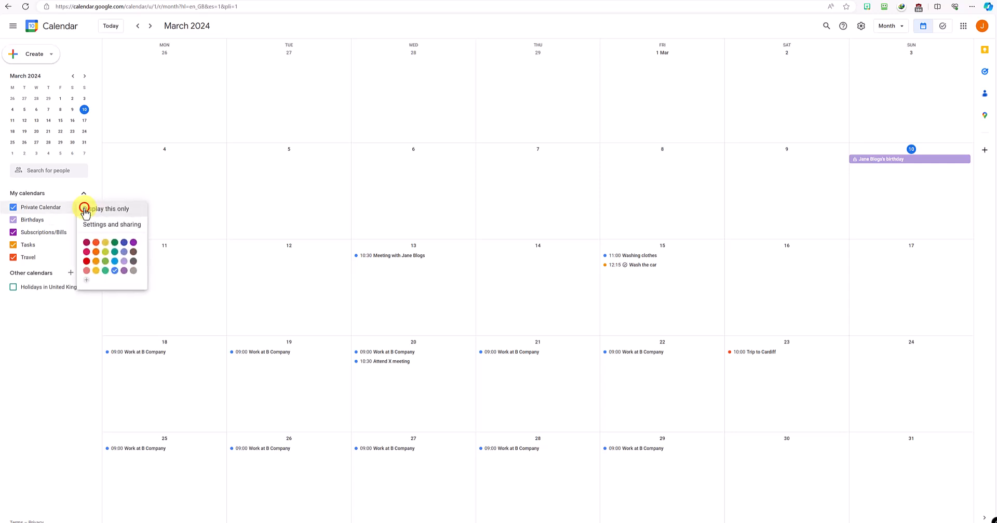
{"action": "left_click", "coordinate": [109, 223]}
{"action": "left_click", "coordinate": [162, 76]}
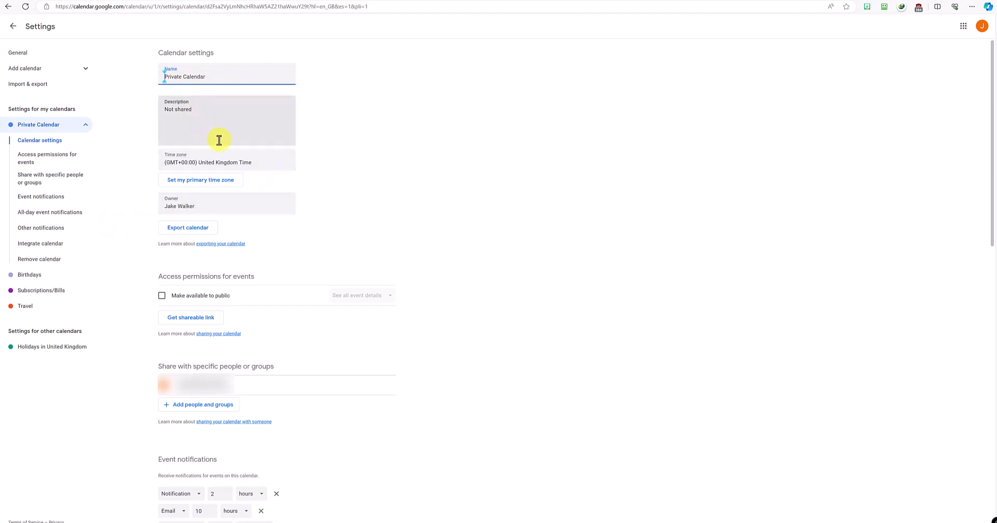
Step: Rename the Subscriptions/Bills calendar to 'Important recurring' in its settings
{"action": "left_click", "coordinate": [204, 206]}
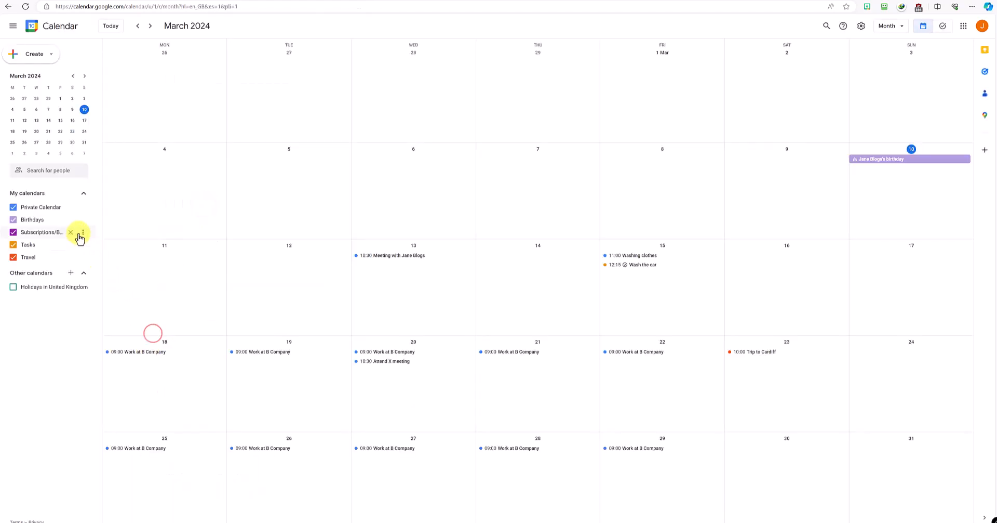
{"action": "left_click", "coordinate": [84, 233]}
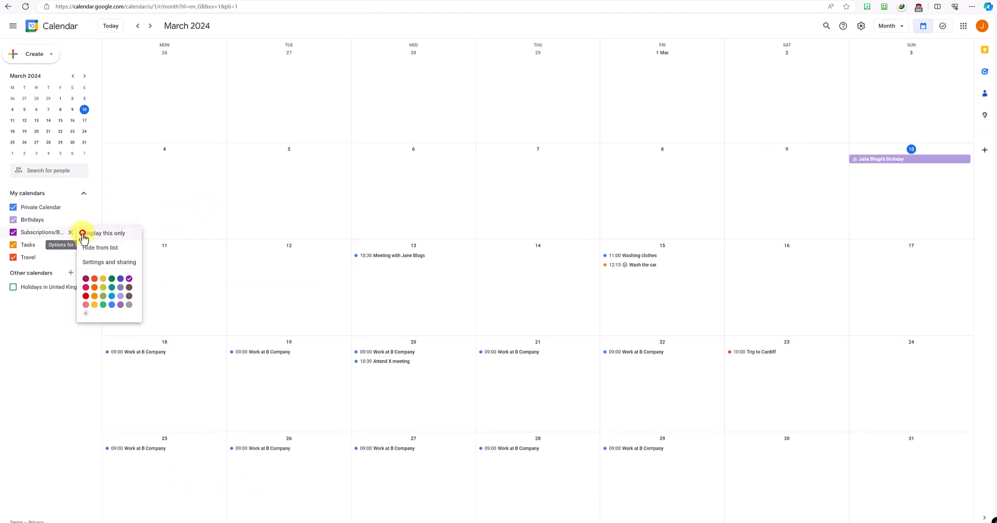
{"action": "left_click", "coordinate": [107, 270]}
{"action": "left_click_drag", "start_coordinate": [223, 74], "coordinate": [161, 85]}
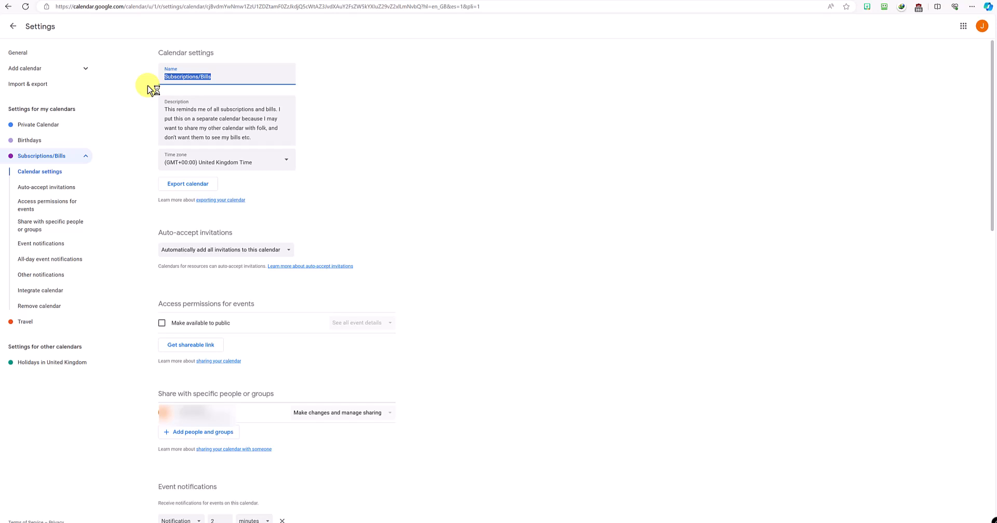
{"action": "key", "text": "BackSpace"}
{"action": "type", "text": "Importn"}
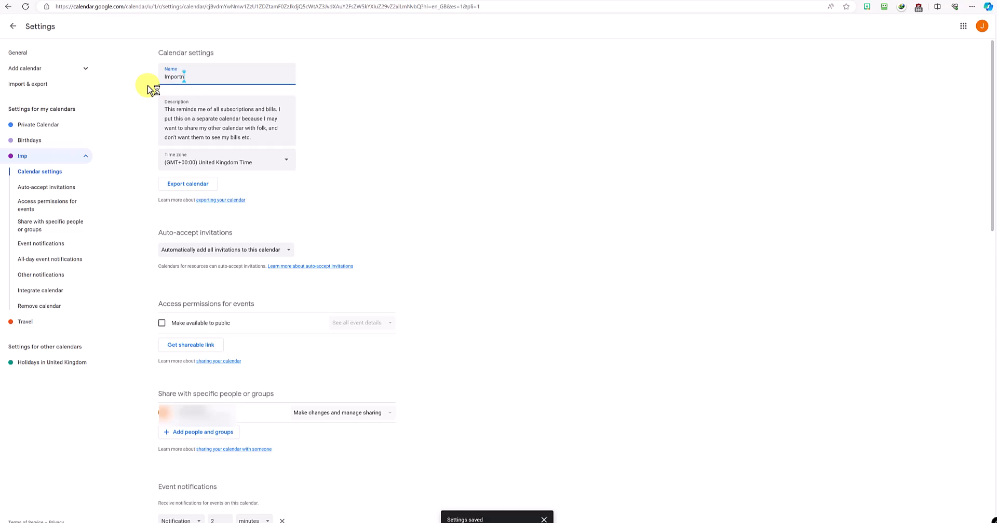
{"action": "key", "text": "BackSpace"}
{"action": "type", "text": "ant recurring"}
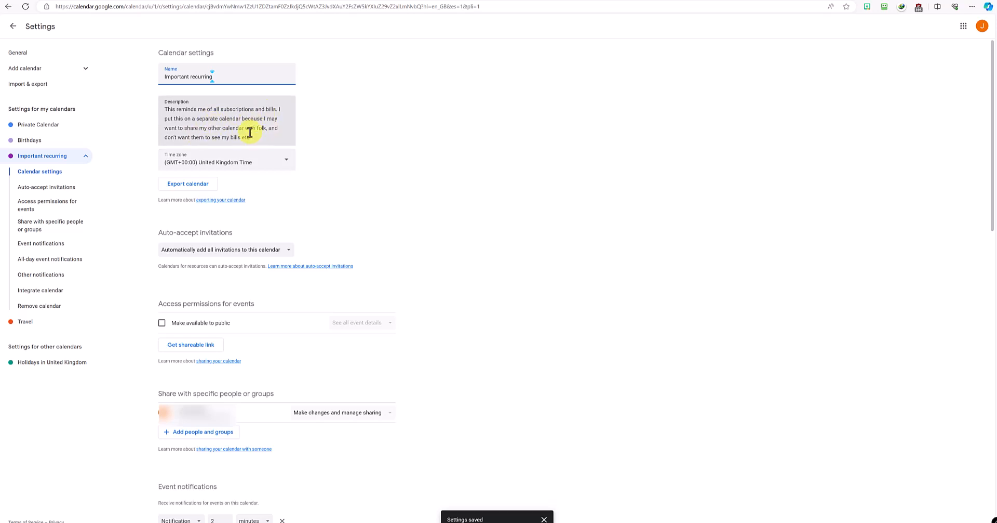
{"action": "scroll", "coordinate": [383, 494], "scroll_direction": "down", "scroll_amount": 8}
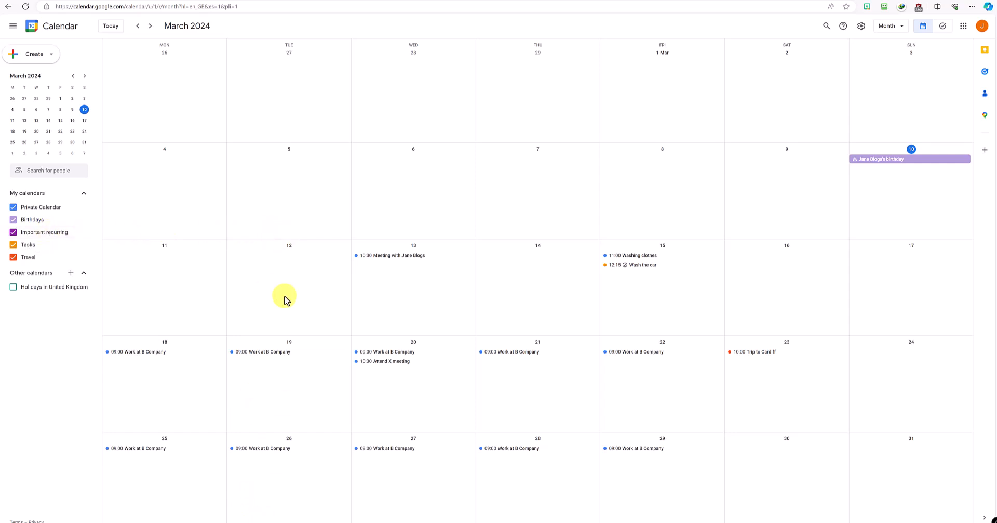
Step: Go to May 2024 and save an all-day 'My Car's MOT' event on Monday 6 May
{"action": "left_click", "coordinate": [150, 26]}
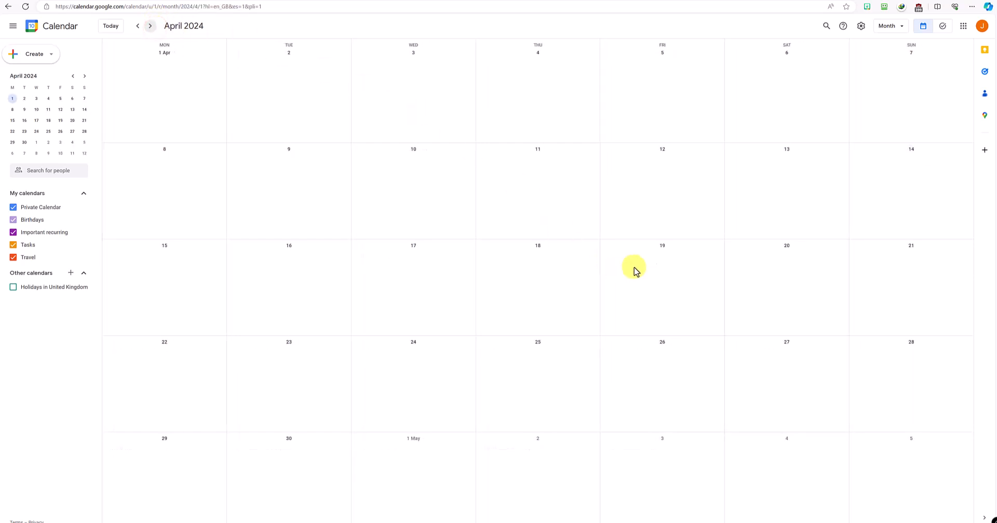
{"action": "left_click", "coordinate": [150, 26]}
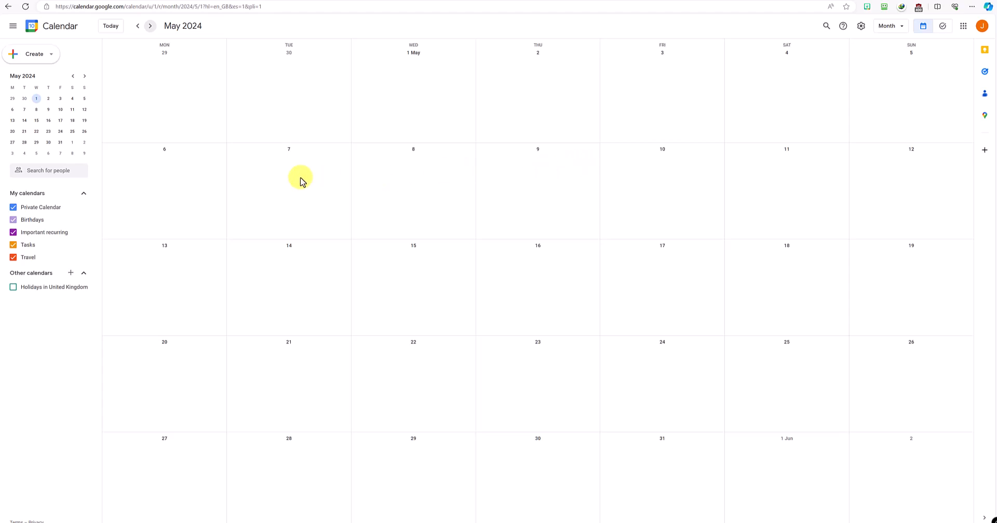
{"action": "left_click", "coordinate": [187, 169]}
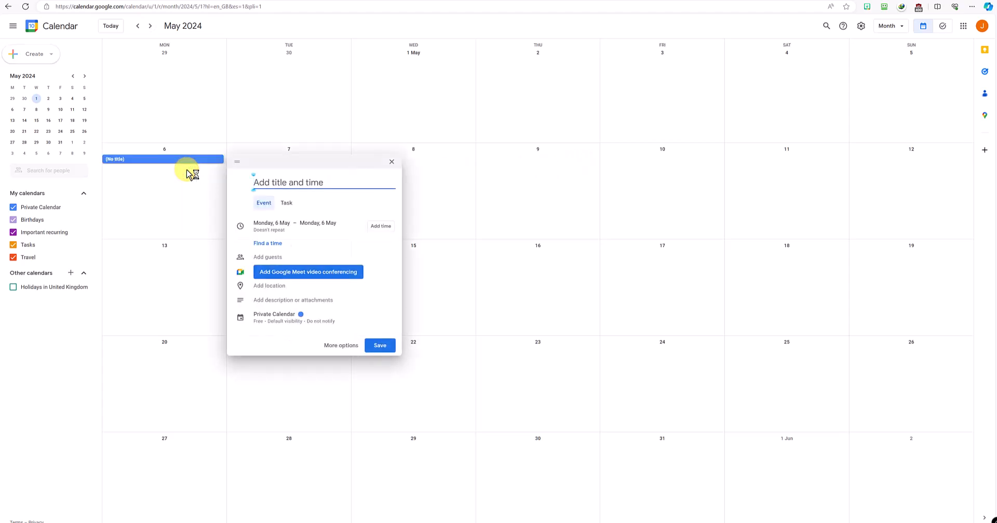
{"action": "type", "text": "My Car's MOT"}
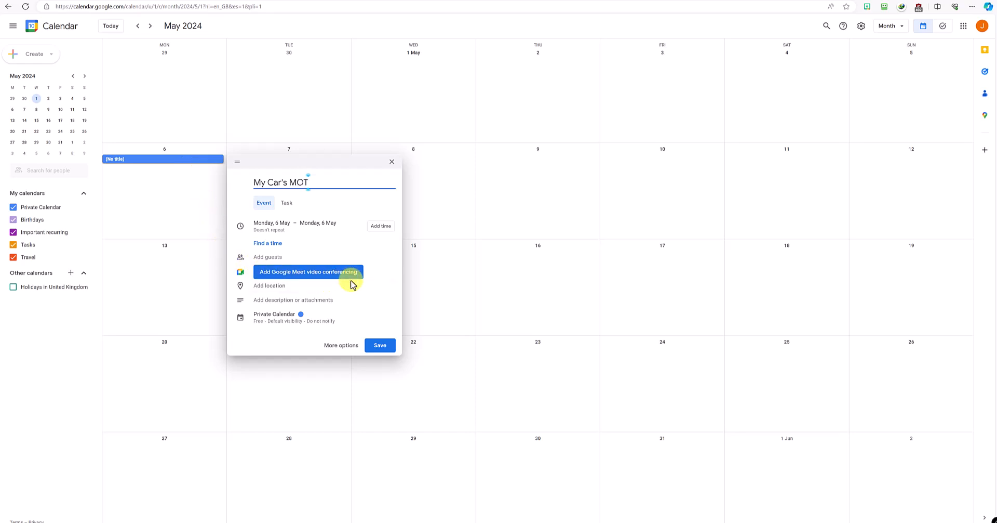
{"action": "left_click", "coordinate": [381, 345]}
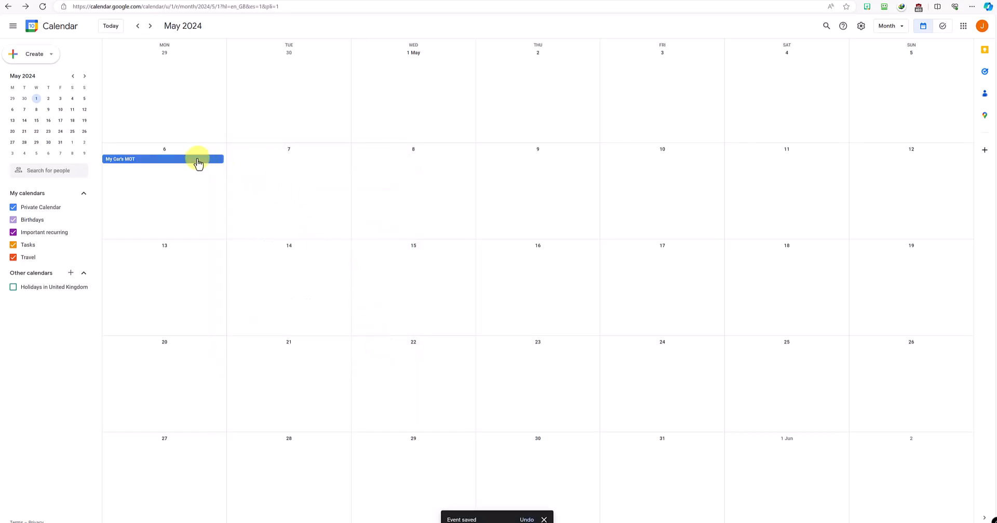
{"action": "left_click", "coordinate": [138, 27]}
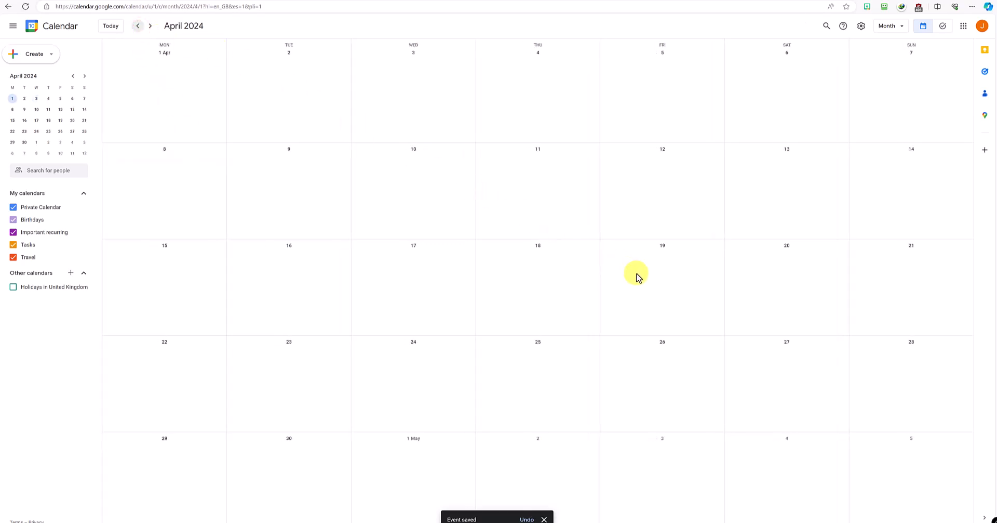
Step: Create an all-day 'Car MOT coming up' event on Friday 12 April 2024
{"action": "left_click", "coordinate": [664, 162]}
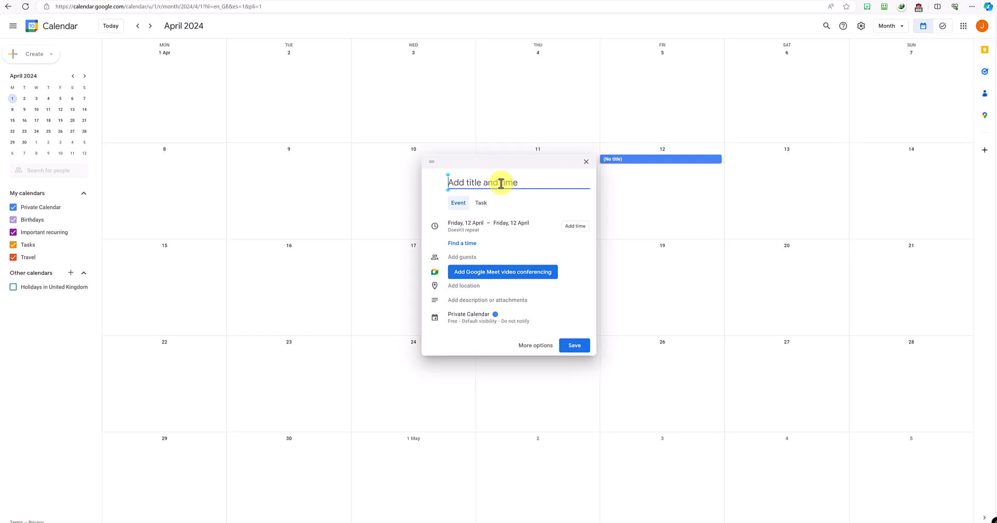
{"action": "type", "text": "Car MOT coming up"}
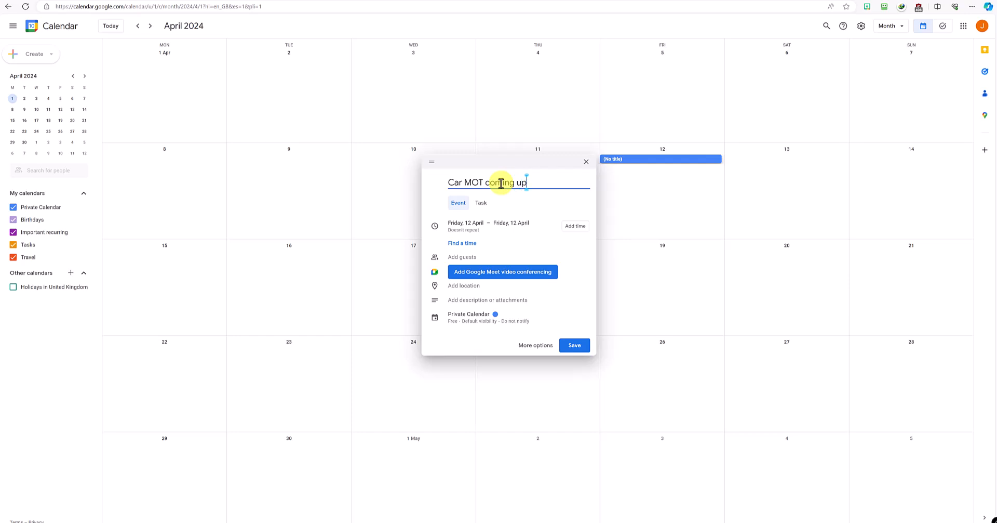
{"action": "left_click", "coordinate": [576, 345]}
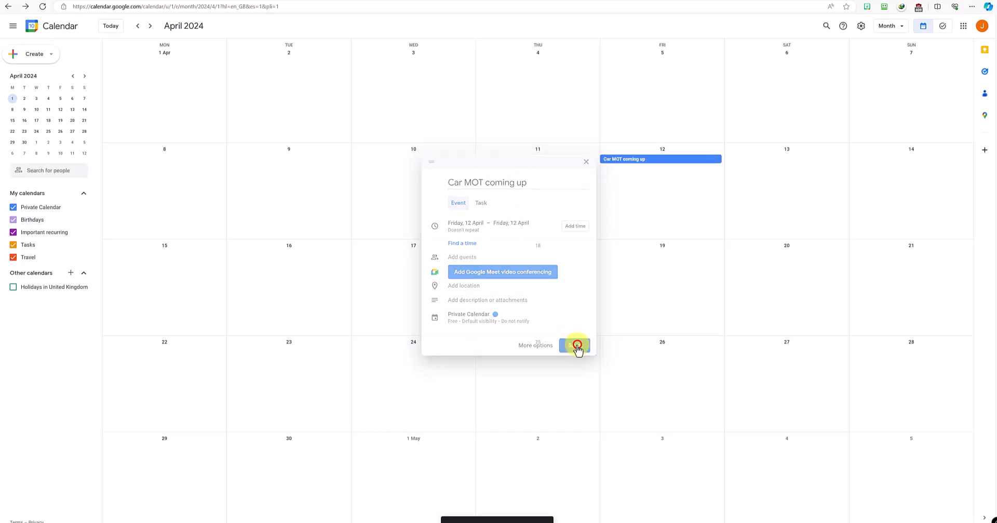
Step: Open the 12 April 'Car MOT coming up' event on its full edit page
{"action": "left_click", "coordinate": [149, 28]}
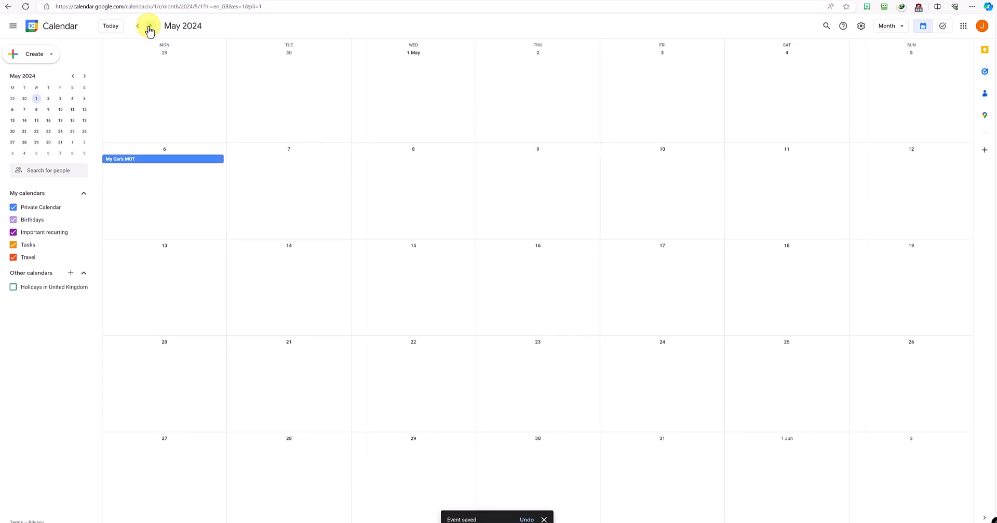
{"action": "left_click", "coordinate": [137, 26]}
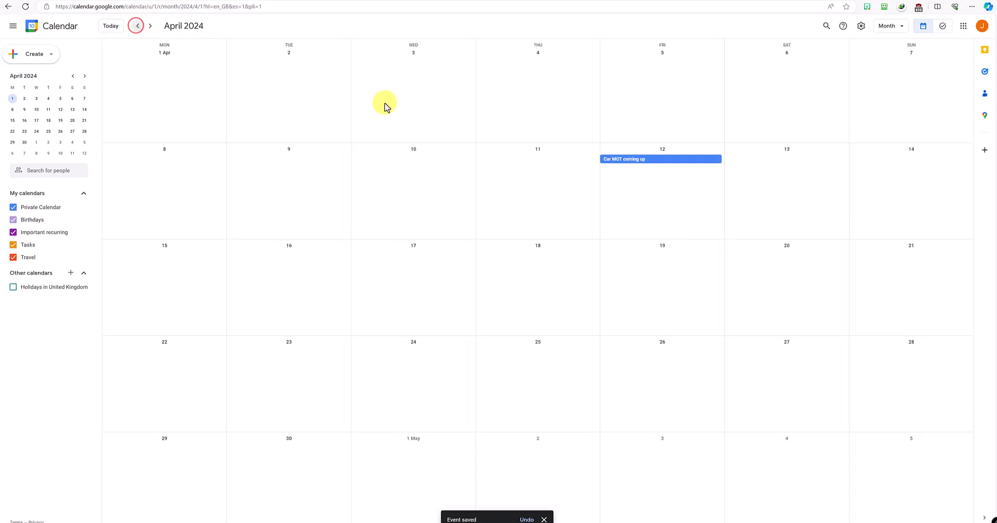
{"action": "left_click", "coordinate": [656, 165]}
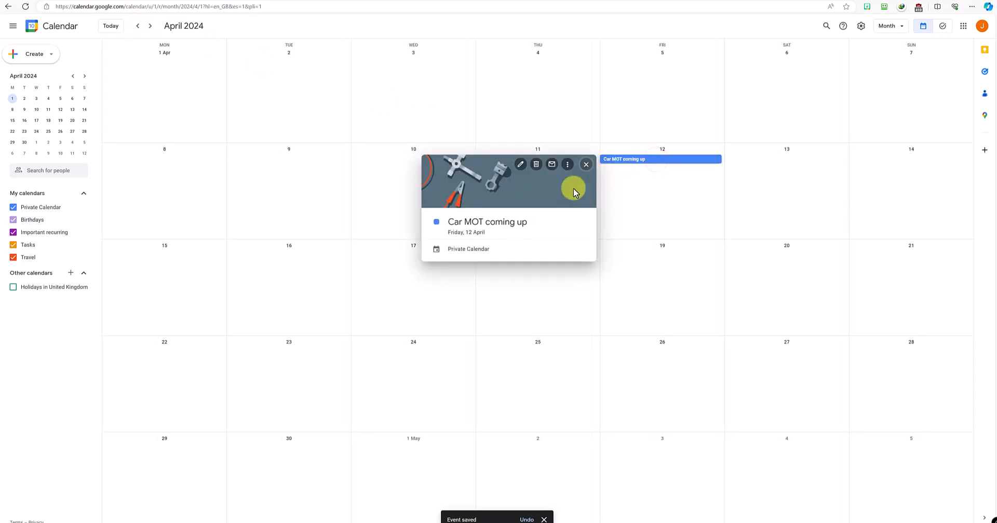
{"action": "left_click", "coordinate": [522, 164]}
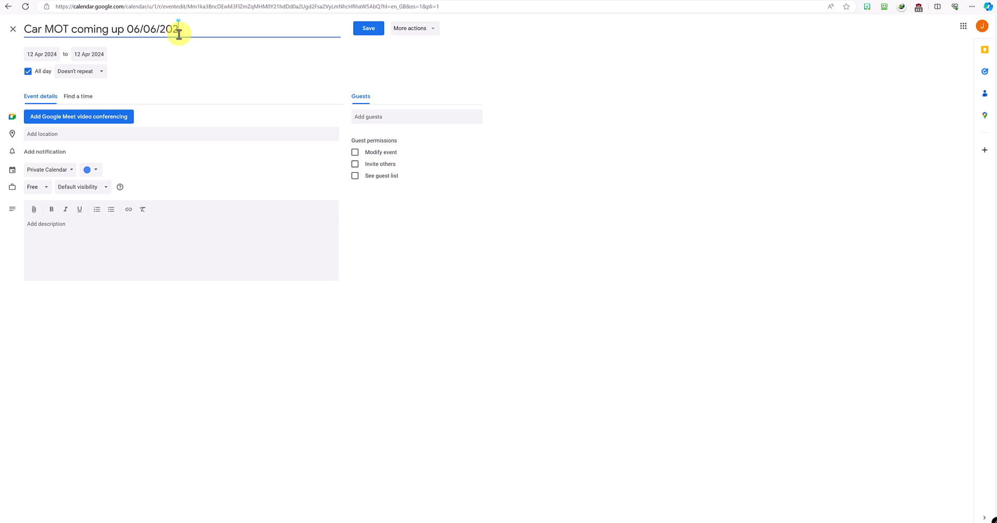
Step: Save the title 'Car MOT coming up 06/06/2024' and make it a timed 10:00–10:30 event
{"action": "key", "text": "Return"}
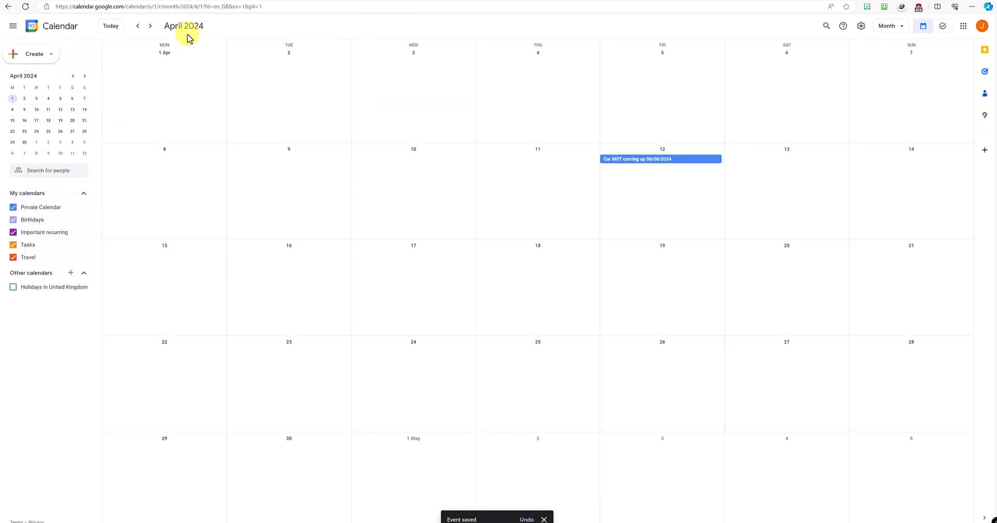
{"action": "left_click", "coordinate": [661, 164]}
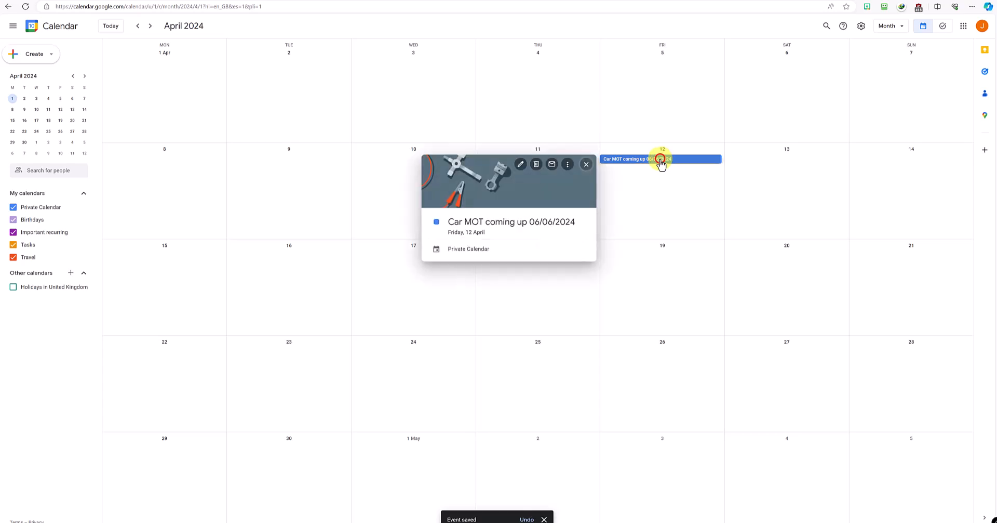
{"action": "left_click", "coordinate": [522, 164]}
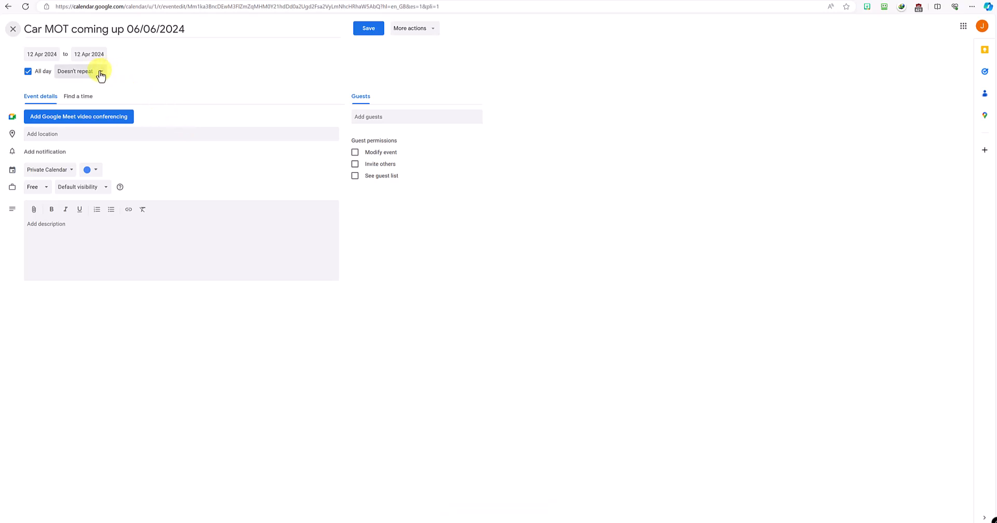
{"action": "left_click", "coordinate": [28, 72]}
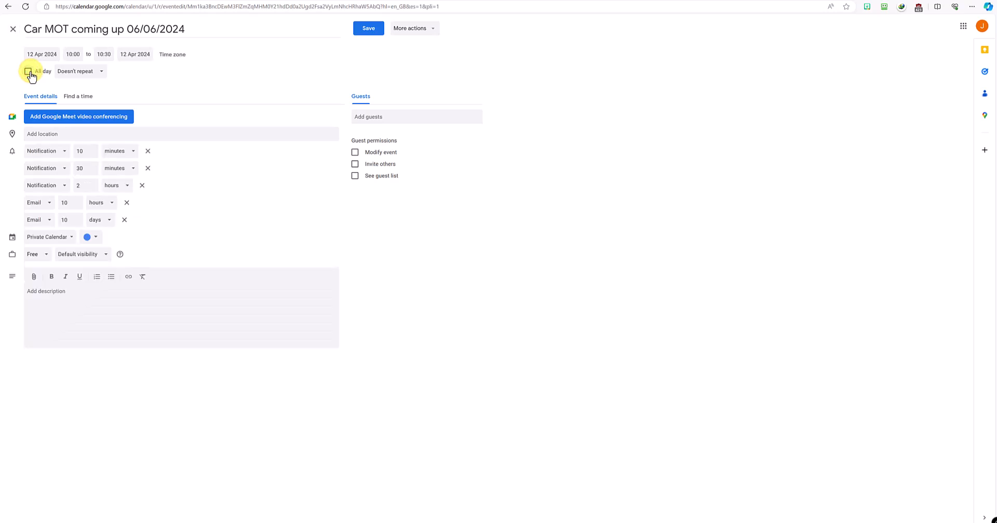
{"action": "left_click", "coordinate": [110, 54]}
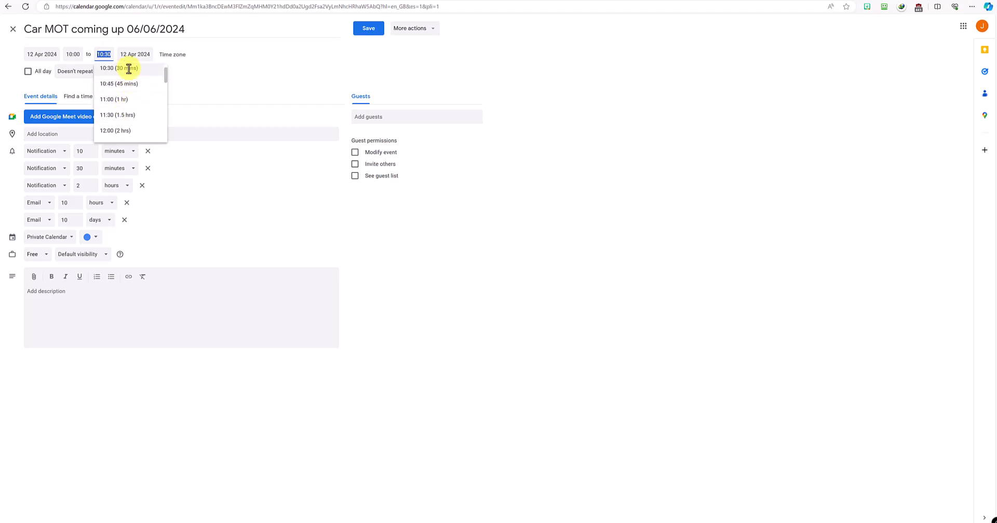
{"action": "left_click", "coordinate": [215, 55]}
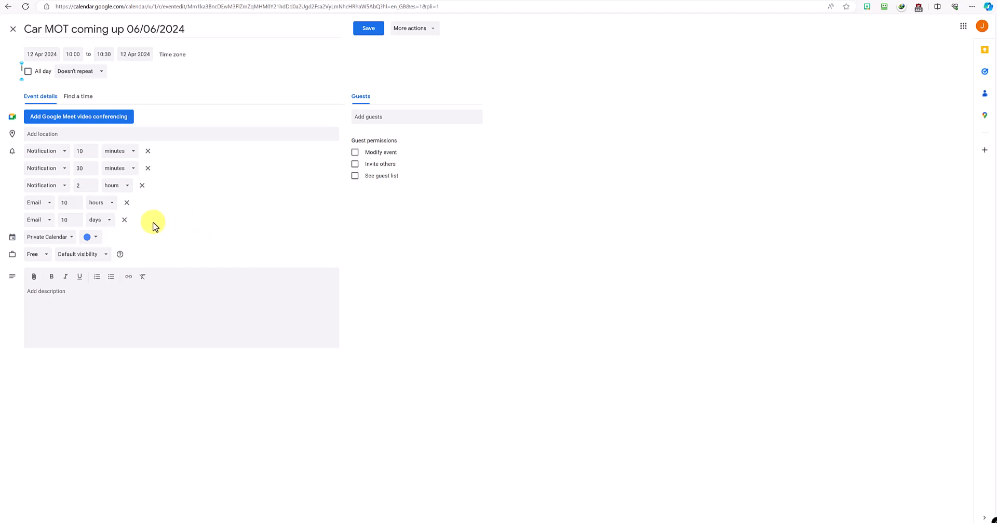
Step: Set the event colour to Blueberry and save the event
{"action": "left_click", "coordinate": [101, 237]}
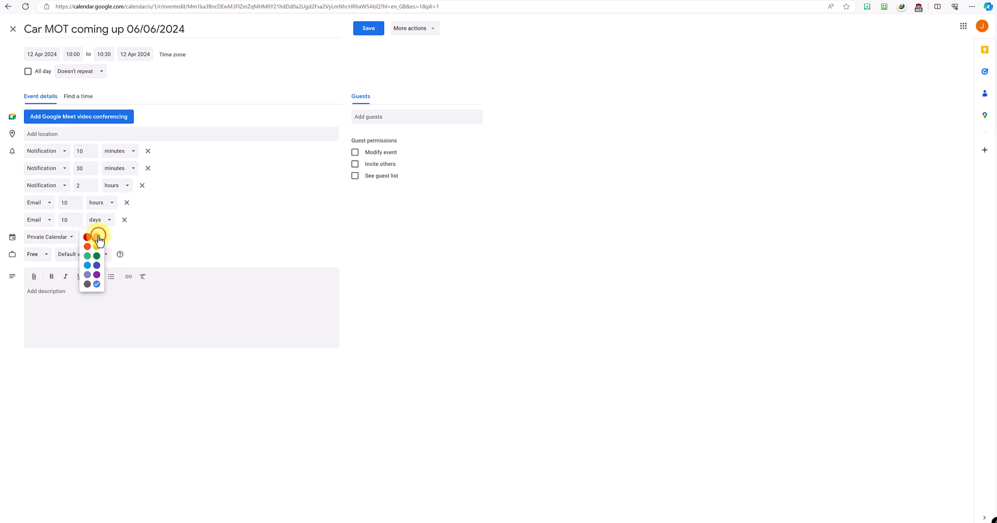
{"action": "left_click", "coordinate": [85, 236]}
{"action": "left_click", "coordinate": [86, 237]}
{"action": "left_click", "coordinate": [99, 269]}
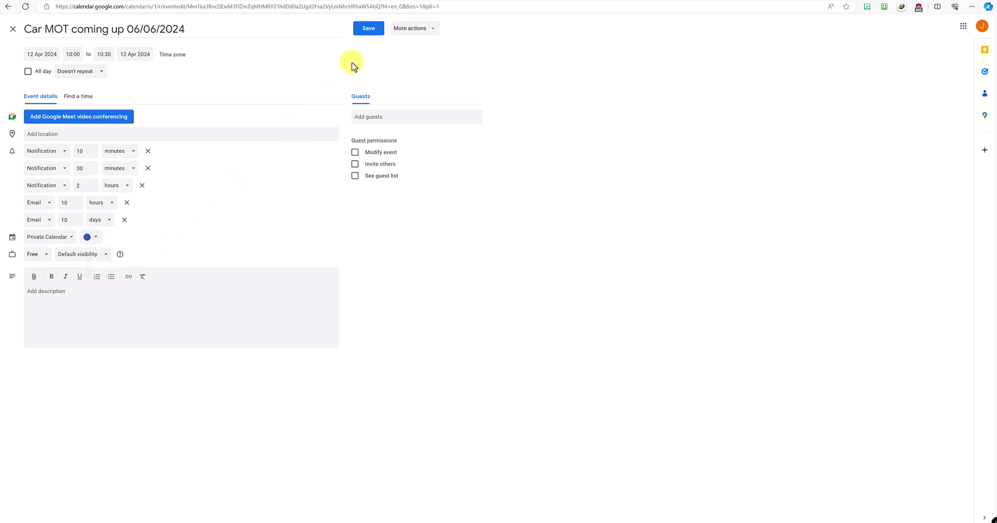
{"action": "left_click", "coordinate": [369, 29]}
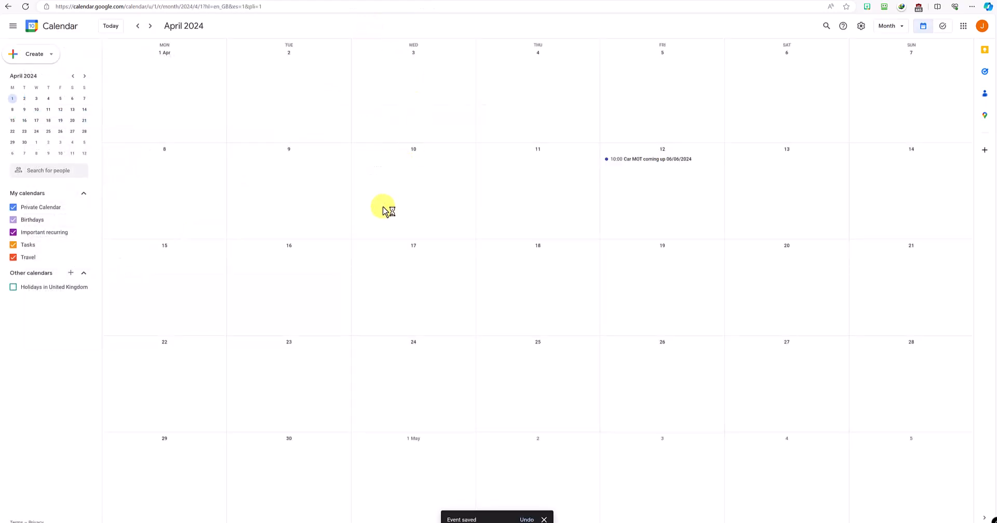
Step: Duplicate the 10:00 'Car MOT coming up 06/06/2024' event on 12 April and save the copy
{"action": "left_click", "coordinate": [647, 161]}
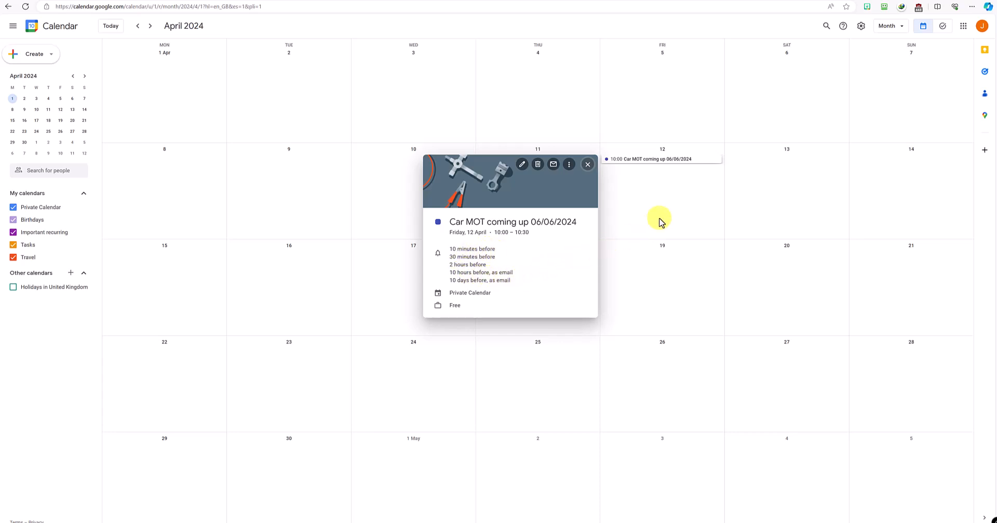
{"action": "left_click", "coordinate": [646, 203]}
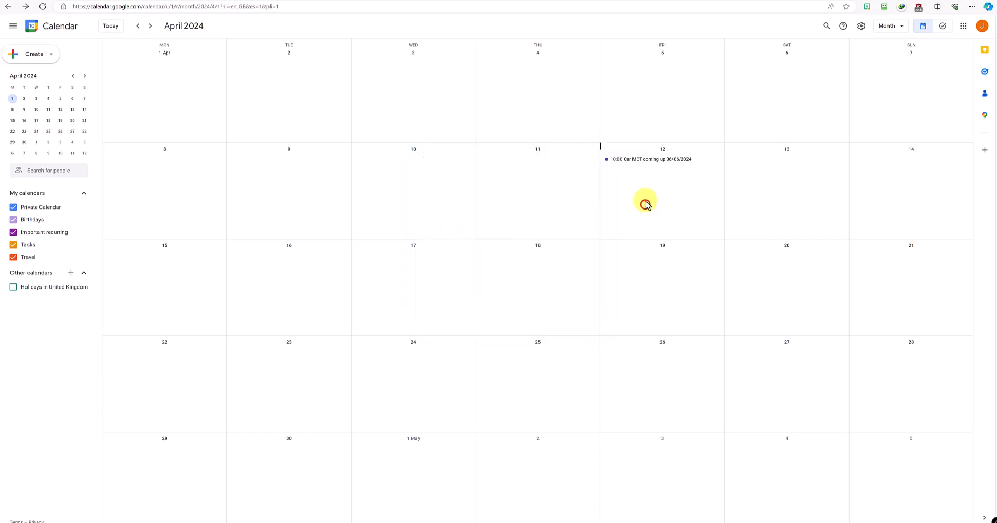
{"action": "left_click", "coordinate": [647, 161]}
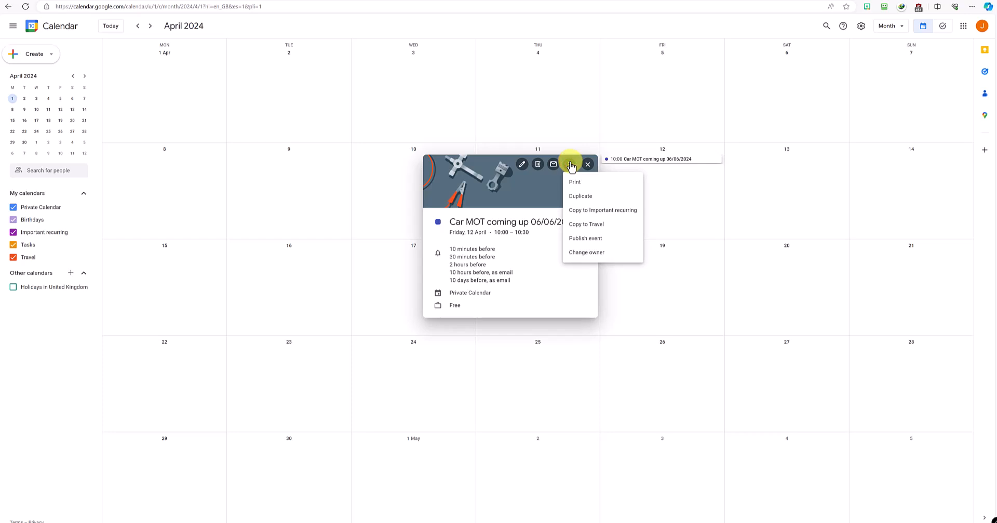
{"action": "left_click", "coordinate": [581, 196]}
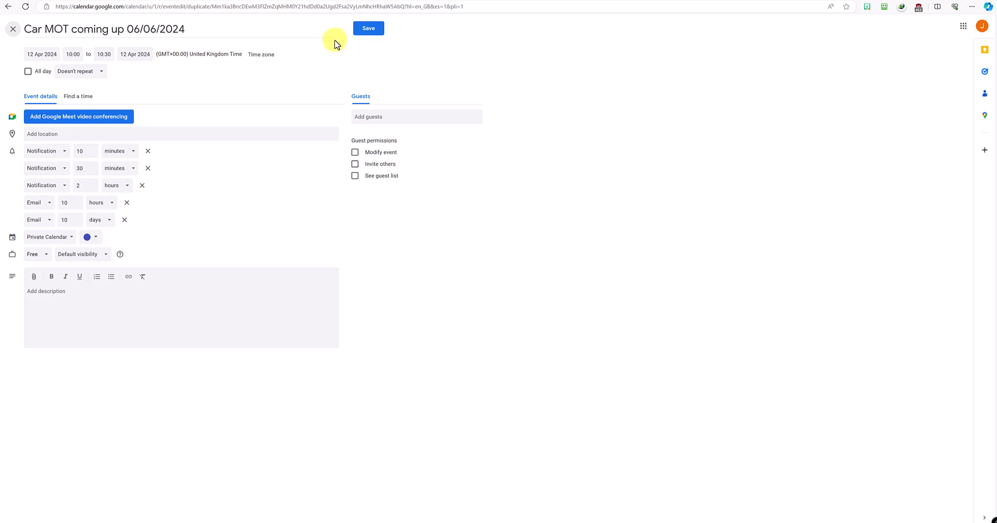
{"action": "left_click", "coordinate": [364, 32]}
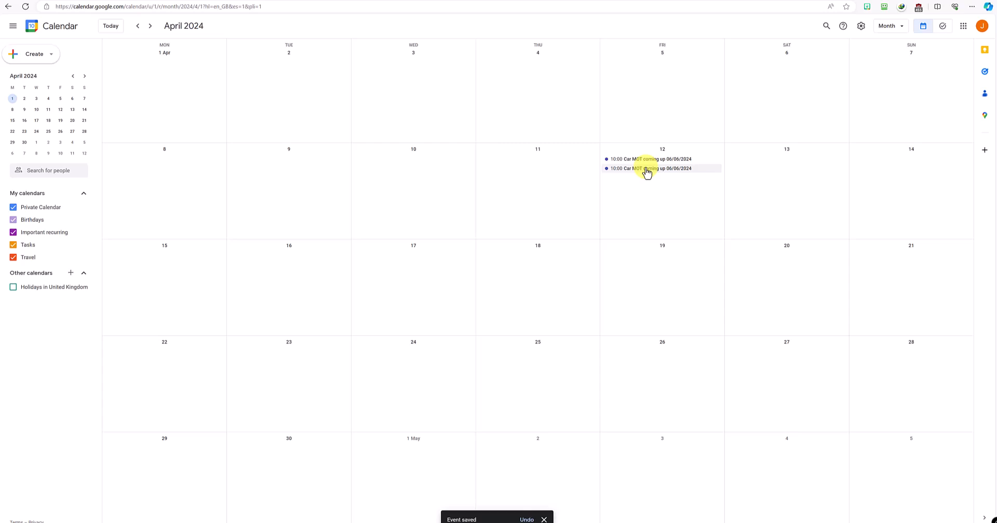
Step: Move the second Car MOT copy to Saturday 20 April and save another duplicate of it
{"action": "left_click_drag", "start_coordinate": [647, 173], "coordinate": [767, 264]}
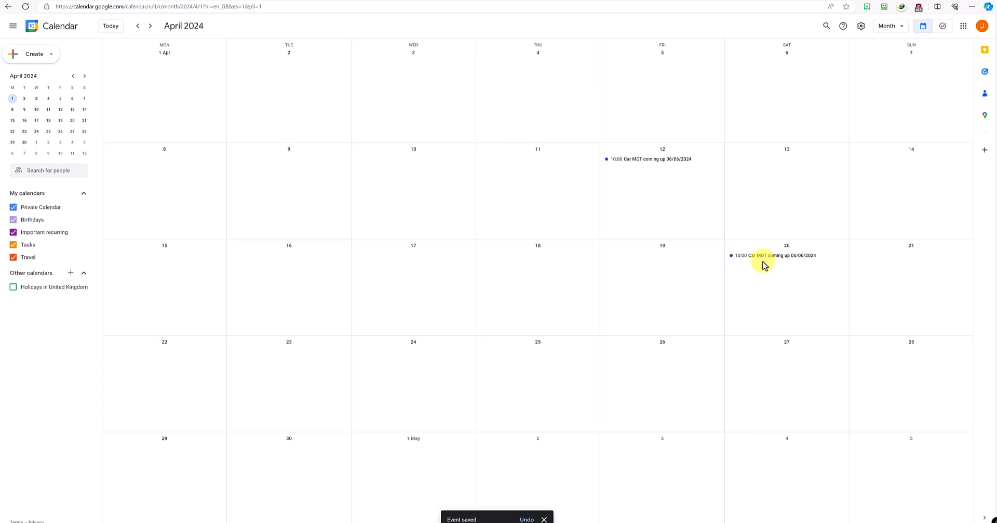
{"action": "left_click", "coordinate": [656, 164]}
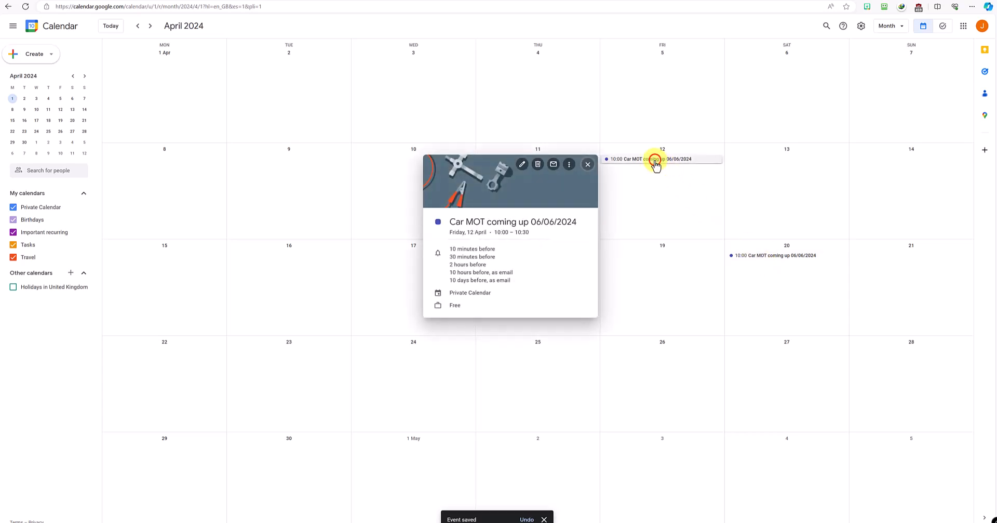
{"action": "left_click", "coordinate": [567, 163]}
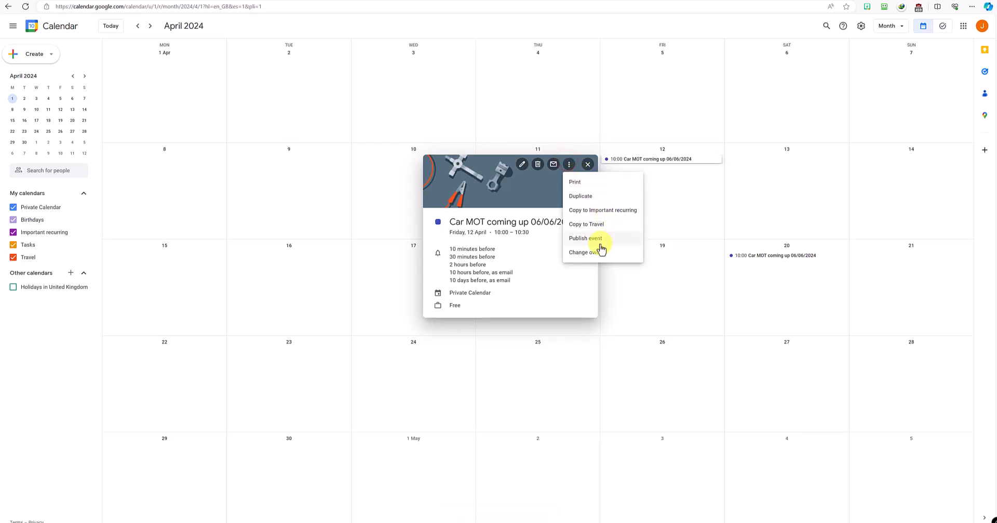
{"action": "left_click", "coordinate": [591, 195]}
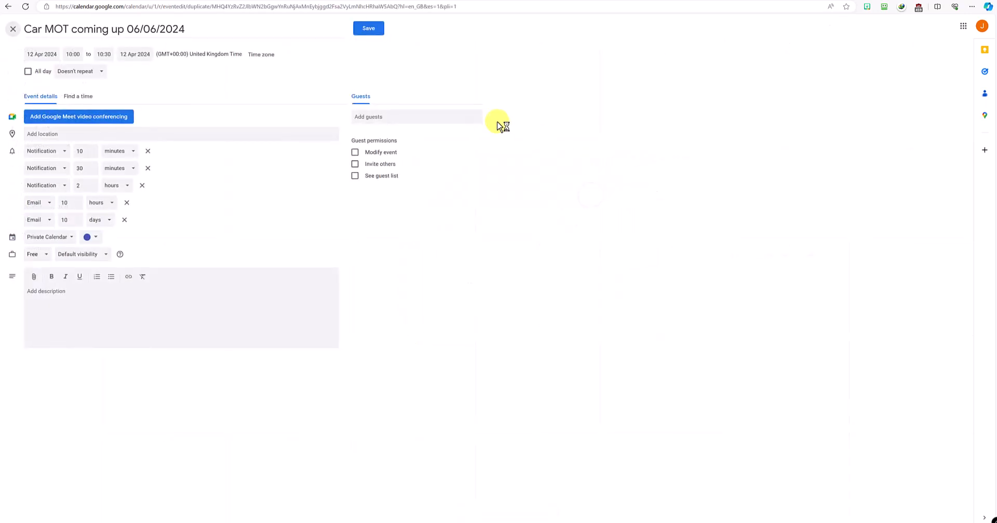
{"action": "left_click", "coordinate": [360, 30]}
Step: Move the new Car MOT duplicate to Thursday 2 May and check May and April 2024
{"action": "left_click_drag", "start_coordinate": [654, 173], "coordinate": [548, 462]}
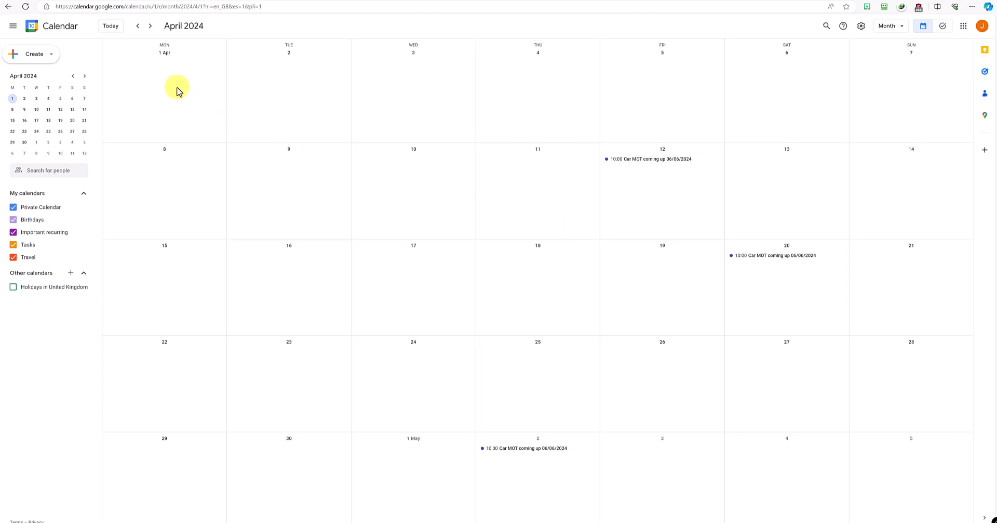
{"action": "left_click", "coordinate": [151, 25]}
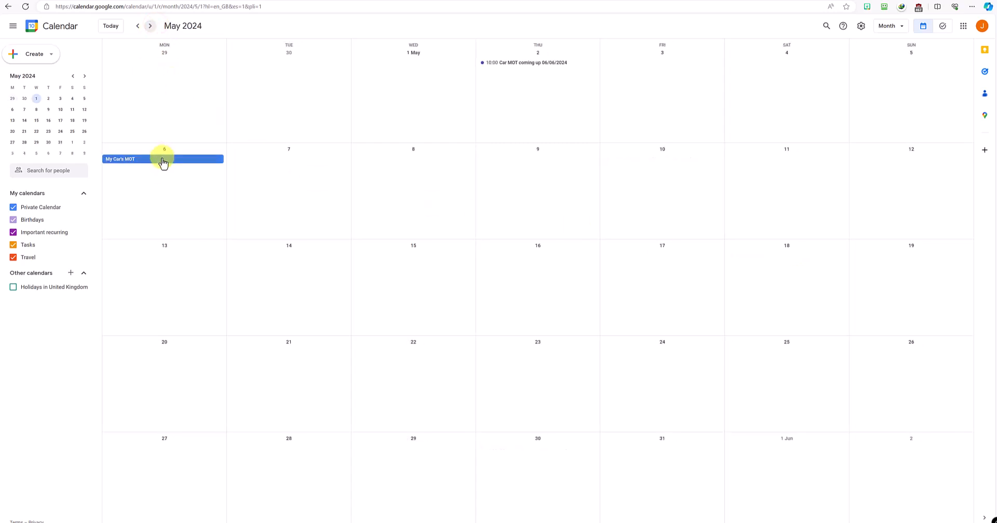
{"action": "left_click", "coordinate": [139, 30]}
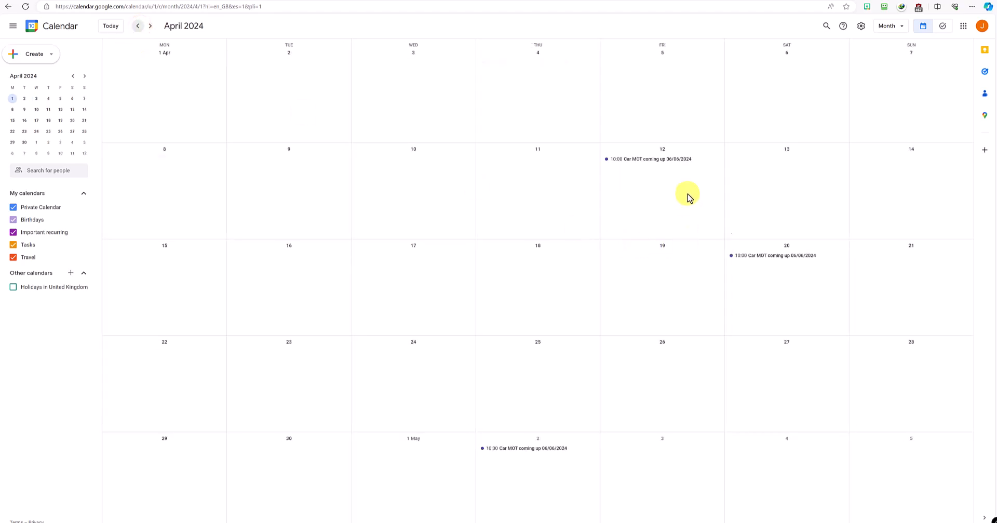
Step: Move a Car MOT reminder to 8 April and copy My Car's MOT into Important recurring
{"action": "left_click_drag", "start_coordinate": [664, 164], "coordinate": [206, 163]}
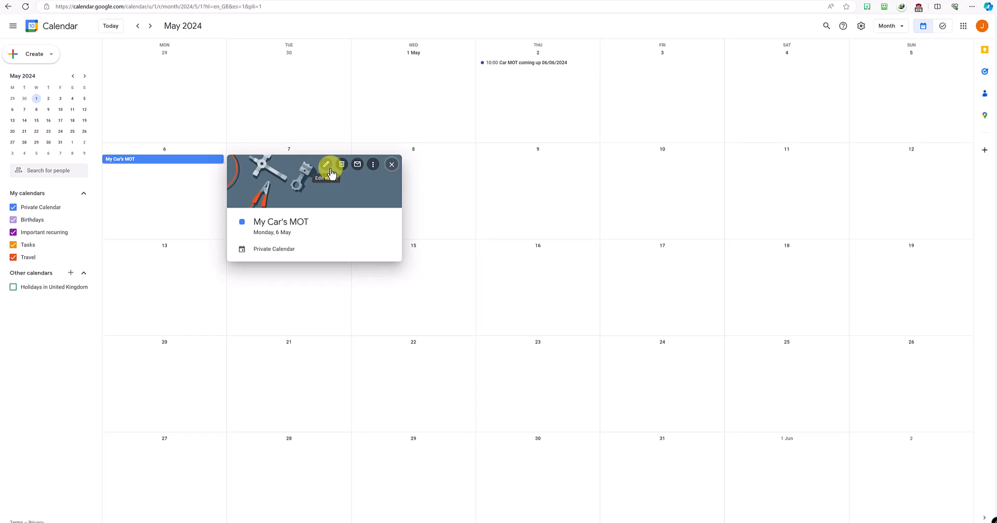
{"action": "left_click", "coordinate": [373, 166]}
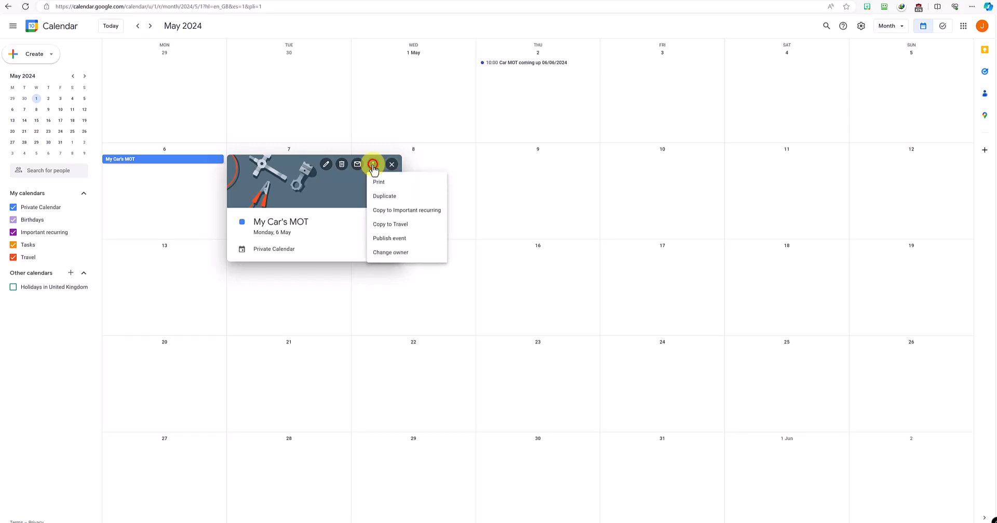
{"action": "left_click", "coordinate": [399, 211]}
{"action": "left_click", "coordinate": [367, 28]}
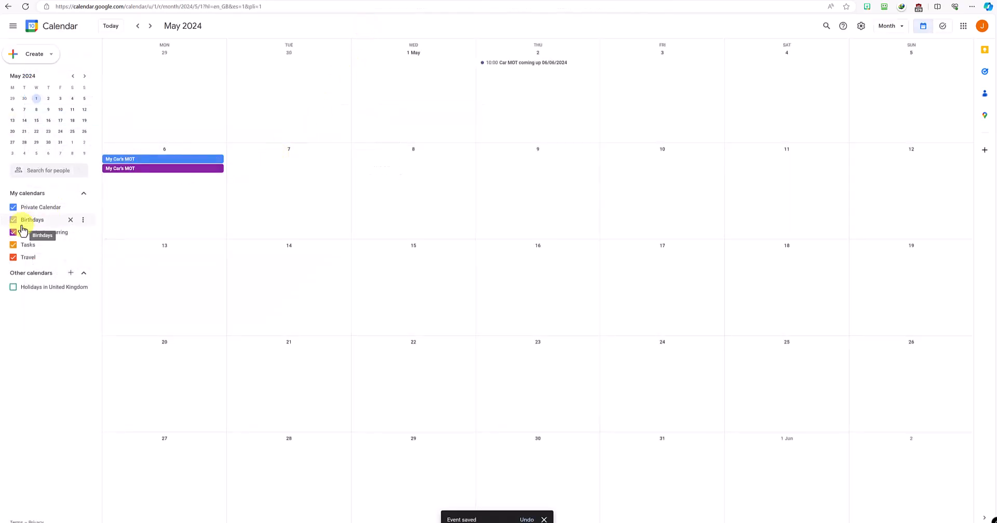
{"action": "left_click", "coordinate": [168, 170]}
Step: Make the purple My Car's MOT repeat yearly, ending 6 May 2029, and save it
{"action": "left_click", "coordinate": [326, 173]}
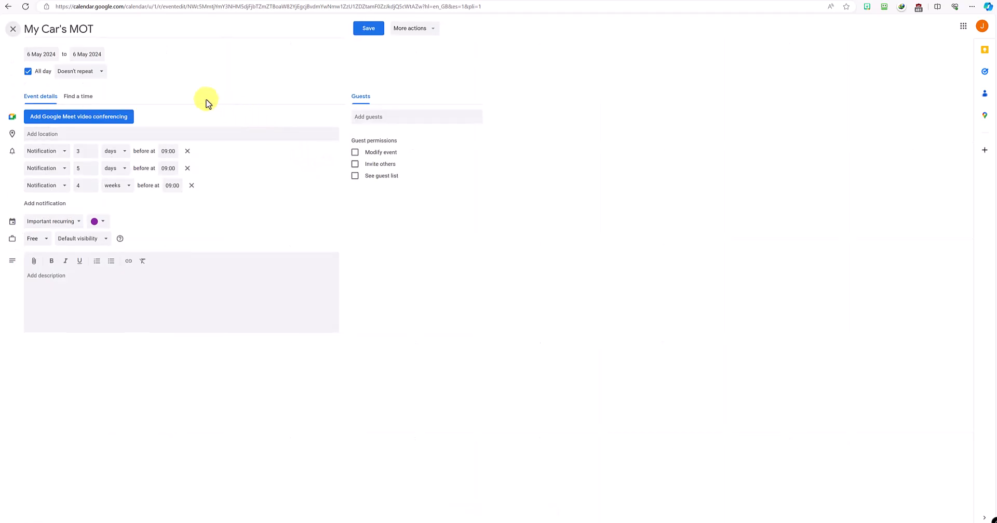
{"action": "left_click", "coordinate": [78, 72]}
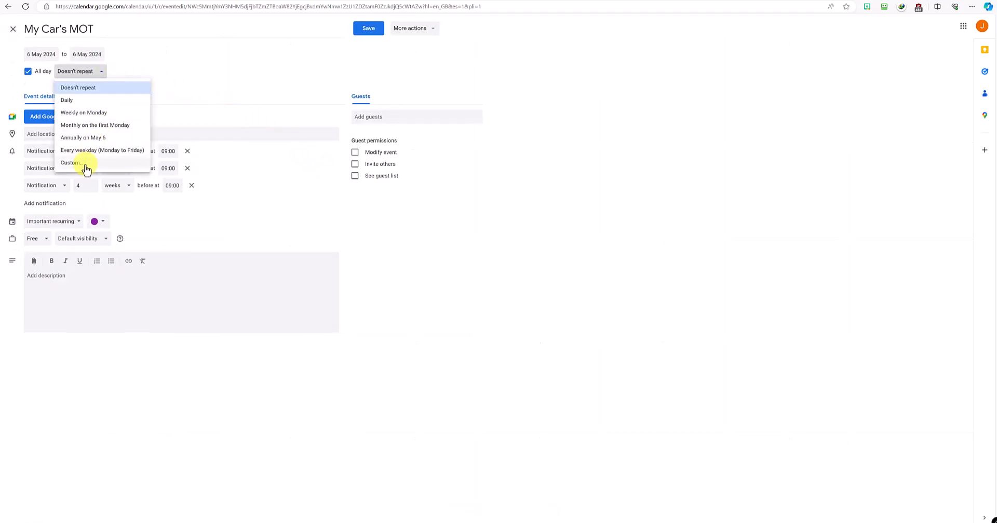
{"action": "left_click", "coordinate": [72, 163]}
{"action": "left_click", "coordinate": [506, 232]}
{"action": "left_click", "coordinate": [513, 275]}
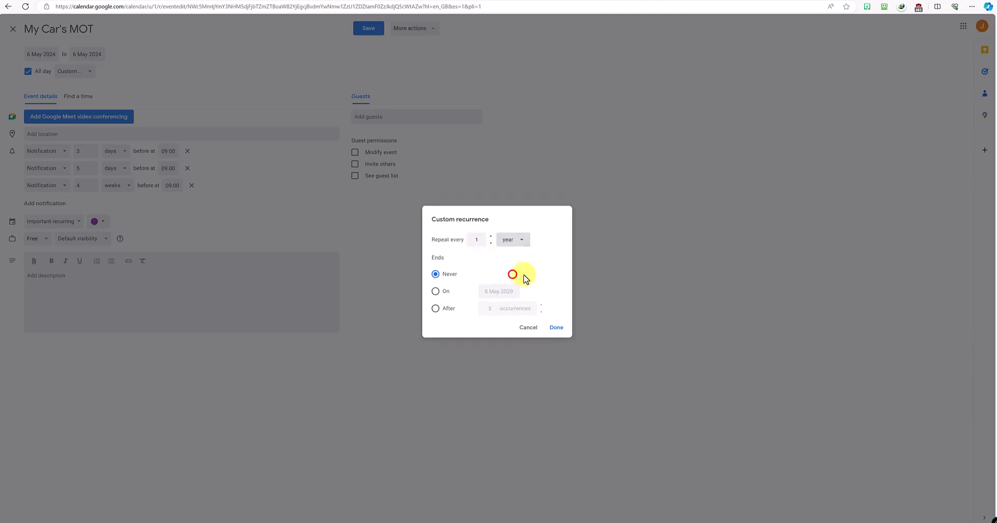
{"action": "left_click", "coordinate": [439, 293]}
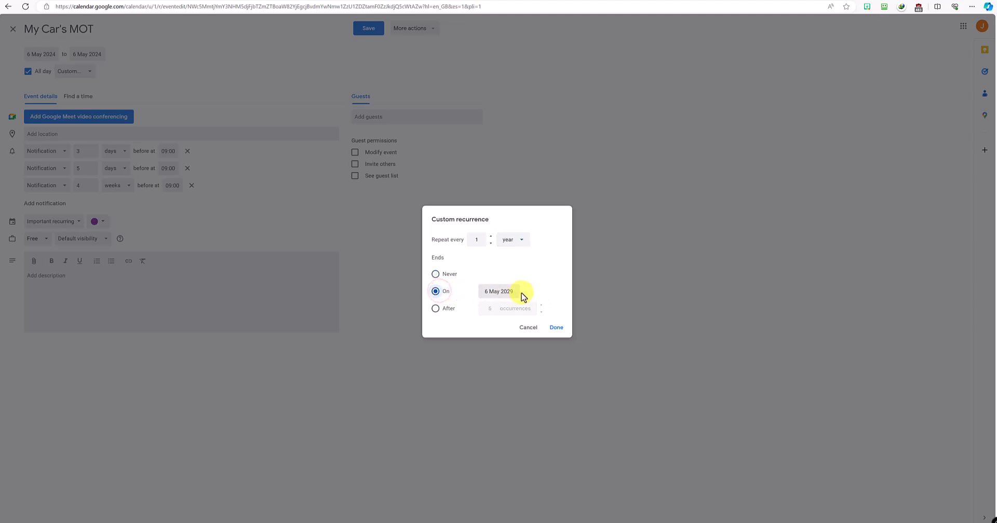
{"action": "left_click", "coordinate": [556, 327]}
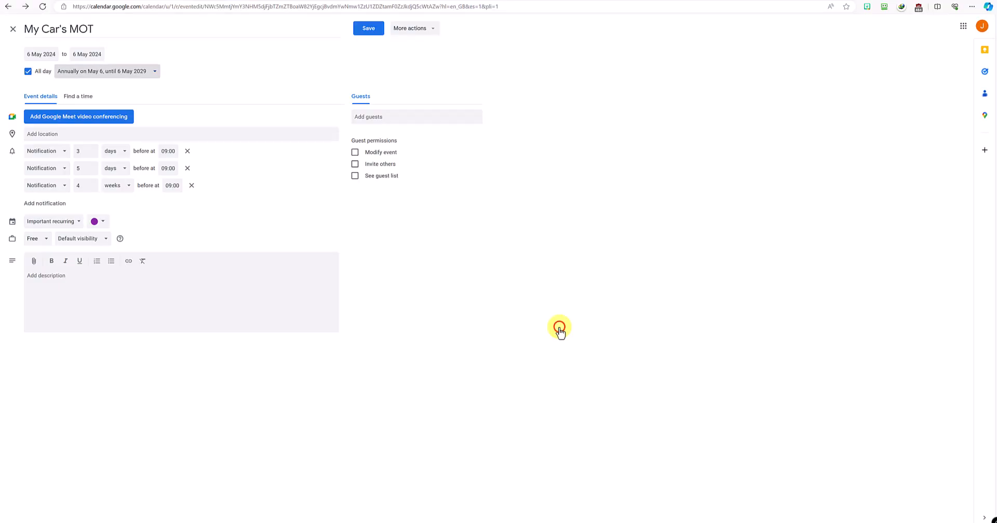
{"action": "left_click", "coordinate": [369, 28]}
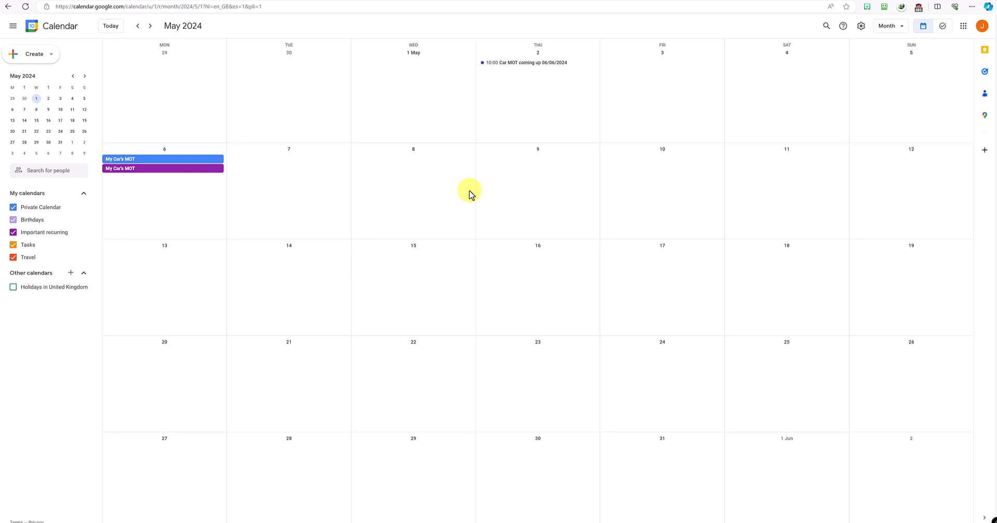
Step: Jump to 2025 and confirm My Car's MOT appears on Tuesday 6 May 2025, then return to March 2024
{"action": "key", "text": "g"}
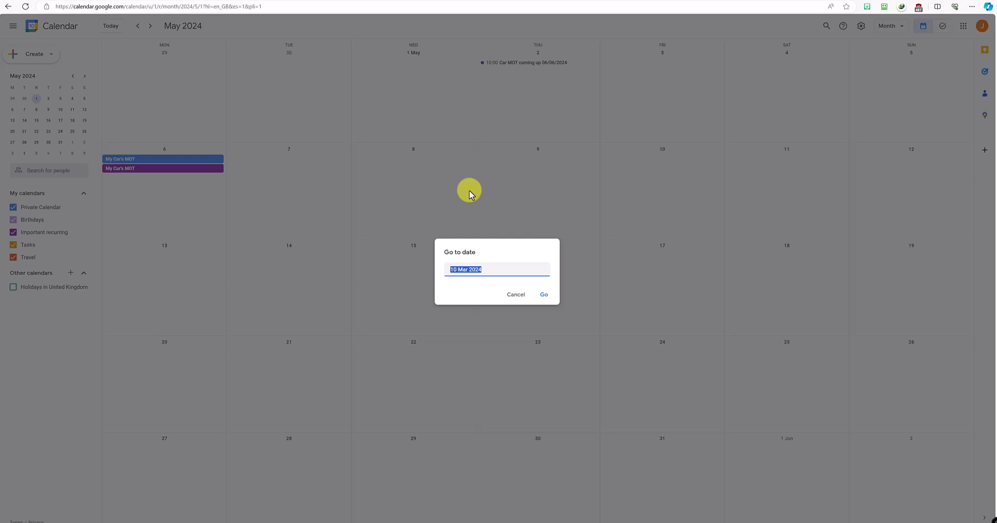
{"action": "left_click", "coordinate": [486, 270]}
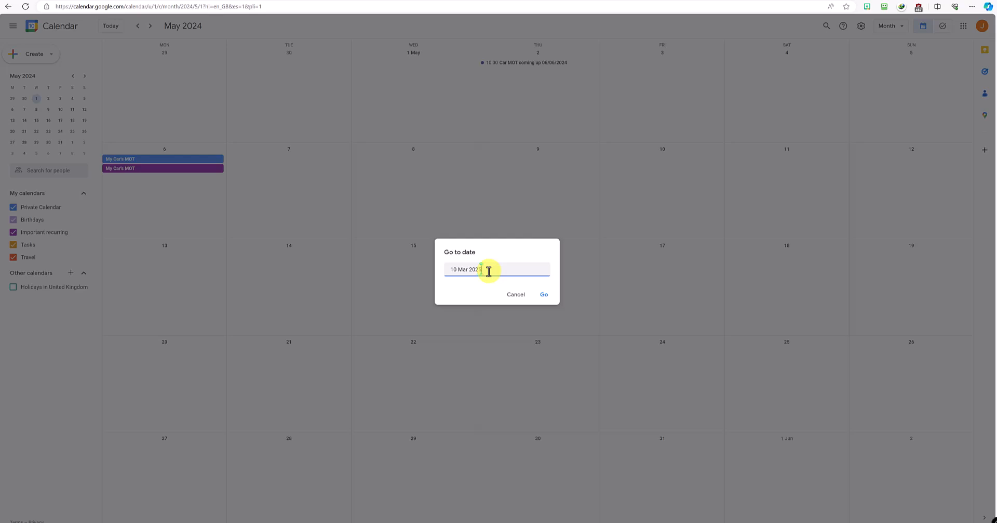
{"action": "key", "text": "Return"}
{"action": "left_click", "coordinate": [151, 26]}
{"action": "left_click", "coordinate": [152, 26]}
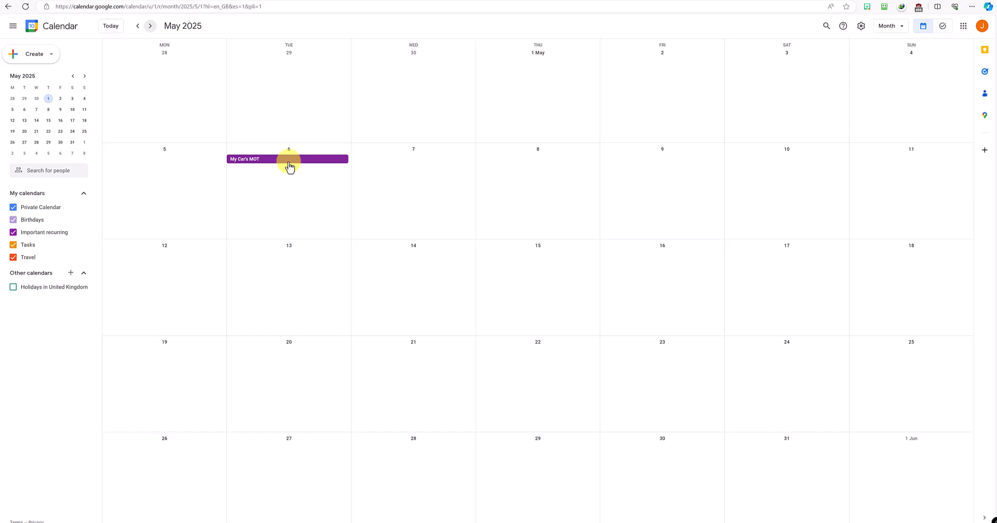
{"action": "left_click", "coordinate": [137, 27]}
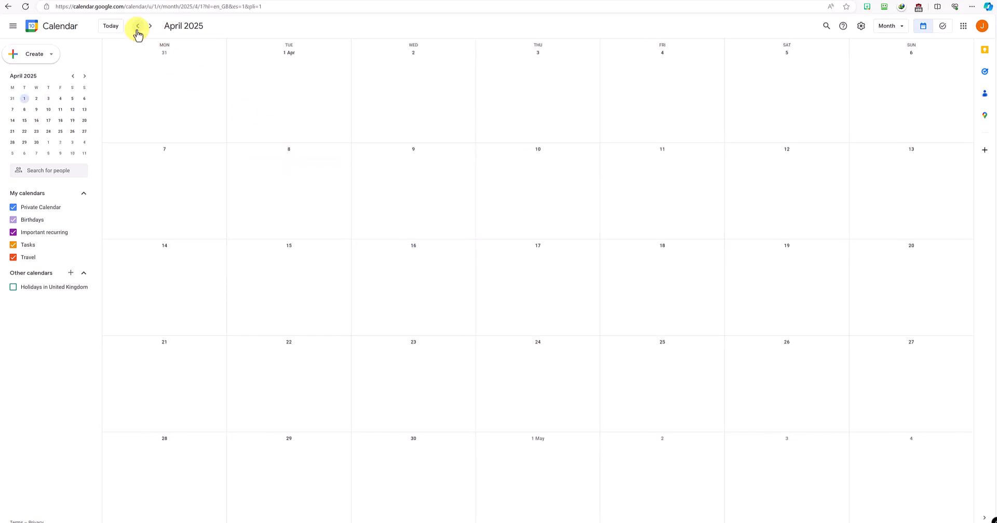
{"action": "left_click", "coordinate": [150, 27]}
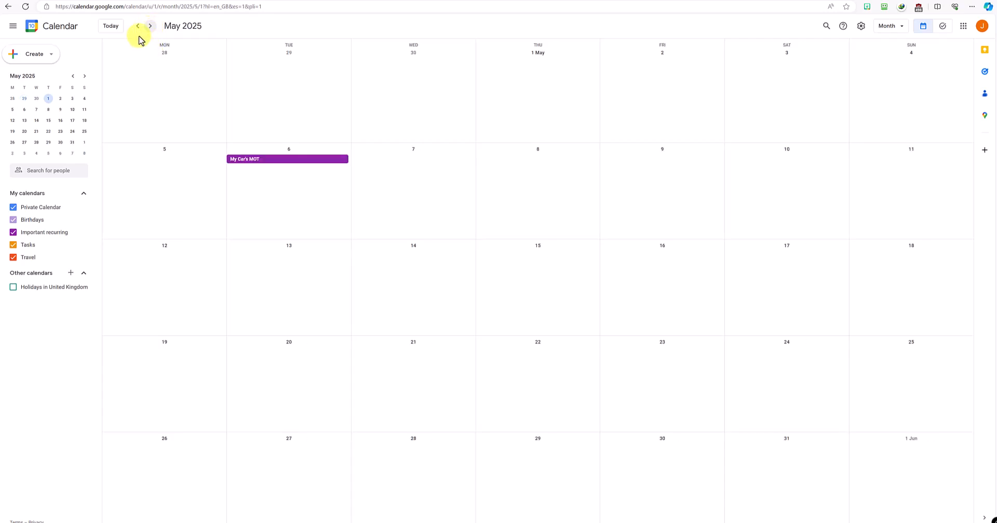
{"action": "left_click", "coordinate": [138, 27]}
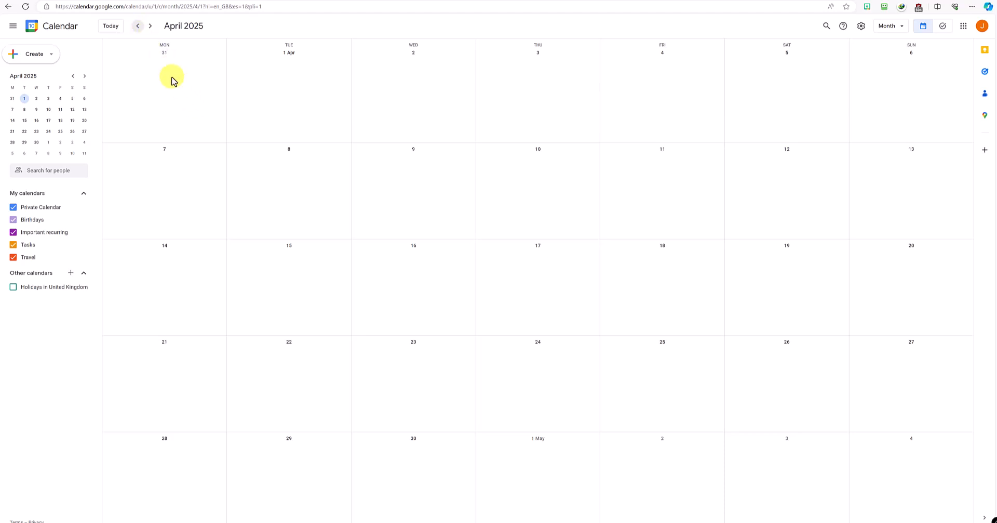
{"action": "left_click", "coordinate": [109, 26]}
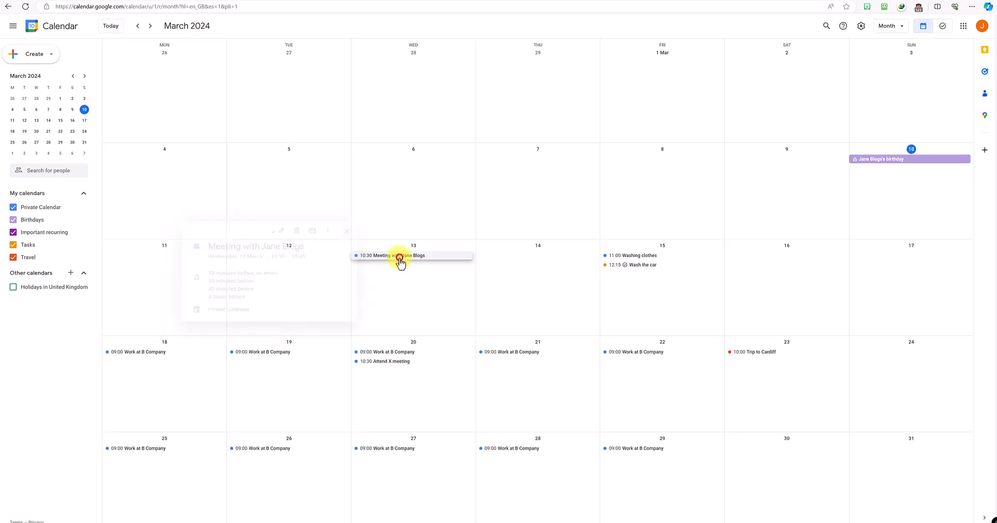
{"action": "left_click", "coordinate": [401, 256]}
{"action": "left_click", "coordinate": [274, 232]}
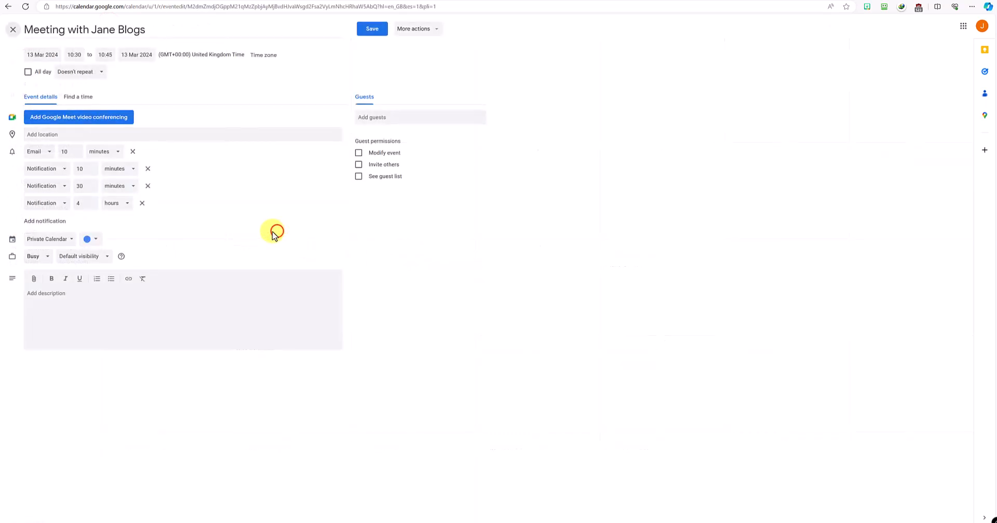
{"action": "left_click", "coordinate": [33, 279]}
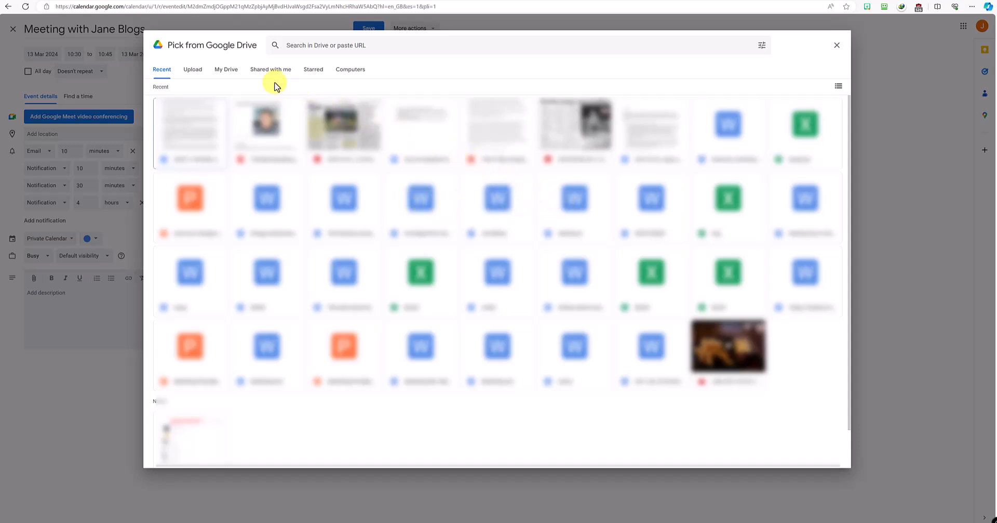
{"action": "left_click", "coordinate": [195, 70]}
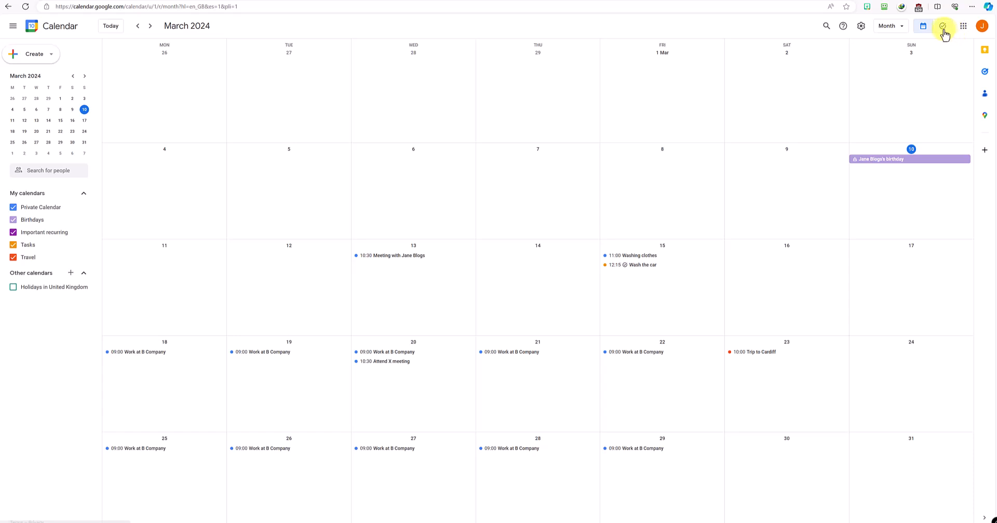
Step: Switch to Google Contacts from the apps grid and start creating a contact
{"action": "left_click", "coordinate": [963, 27]}
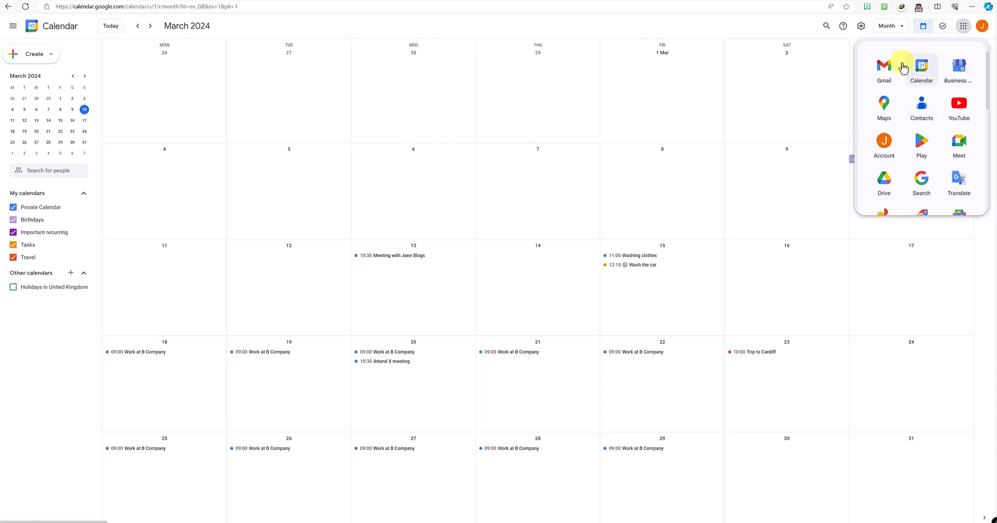
{"action": "left_click", "coordinate": [924, 110]}
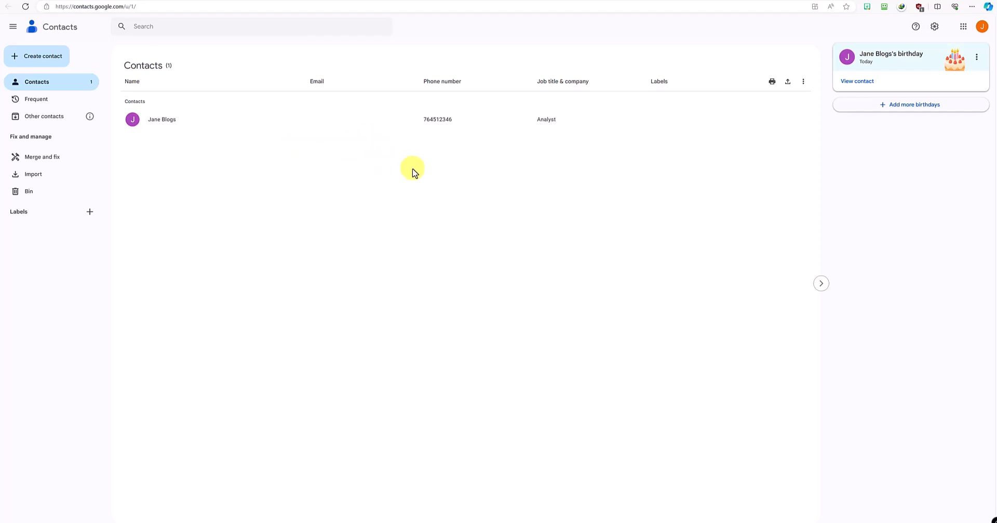
{"action": "left_click", "coordinate": [59, 59]}
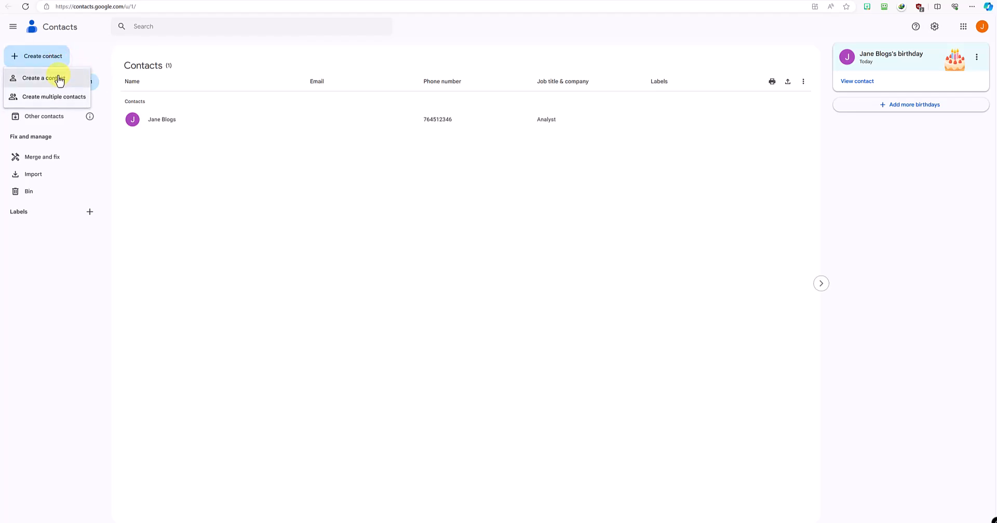
Step: Start a single new contact and enter the contact's first name and surname
{"action": "left_click", "coordinate": [59, 79]}
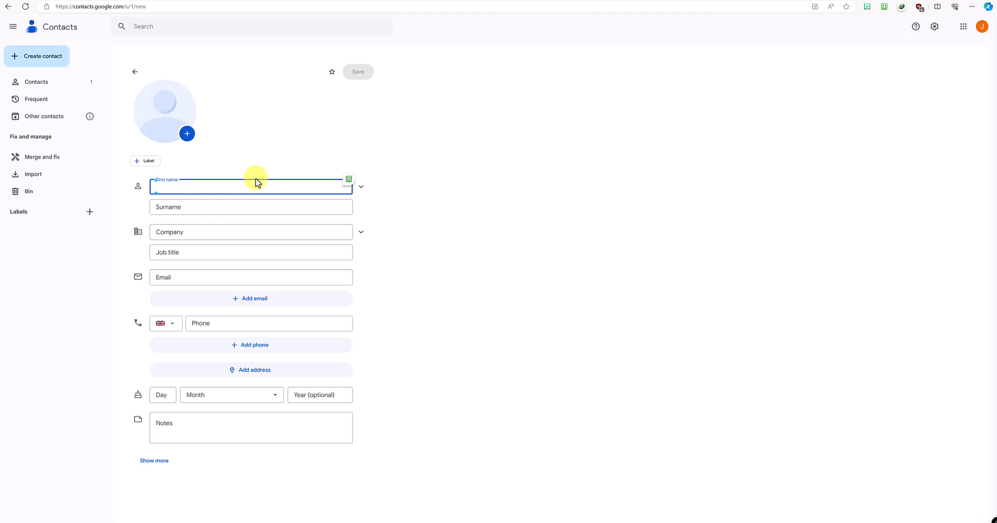
{"action": "type", "text": "John"}
{"action": "key", "text": "Tab"}
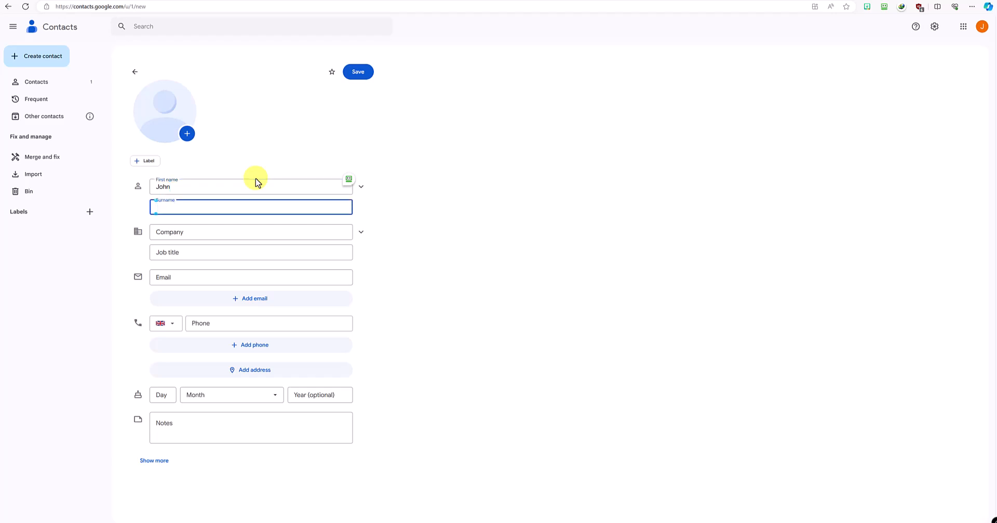
{"action": "type", "text": "Doe"}
{"action": "key", "text": "Tab"}
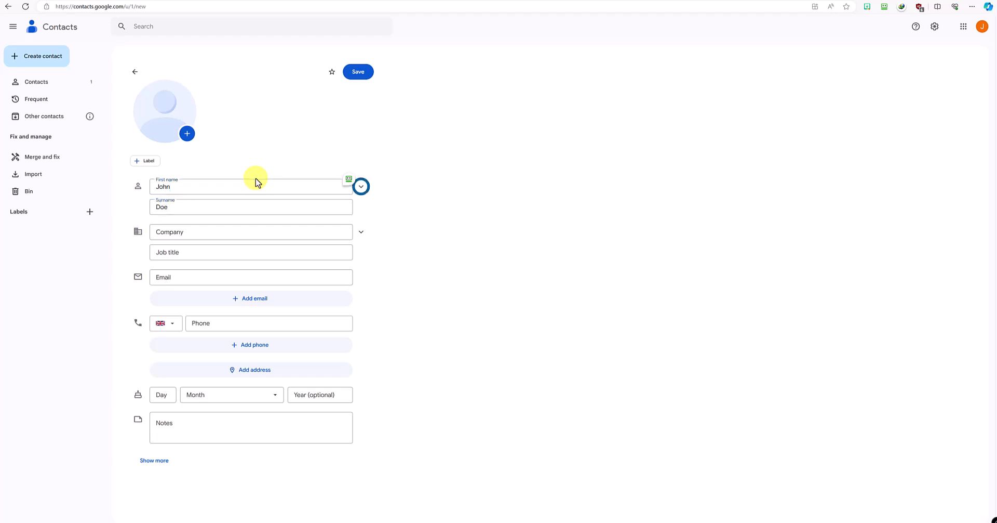
{"action": "key", "text": "Tab"}
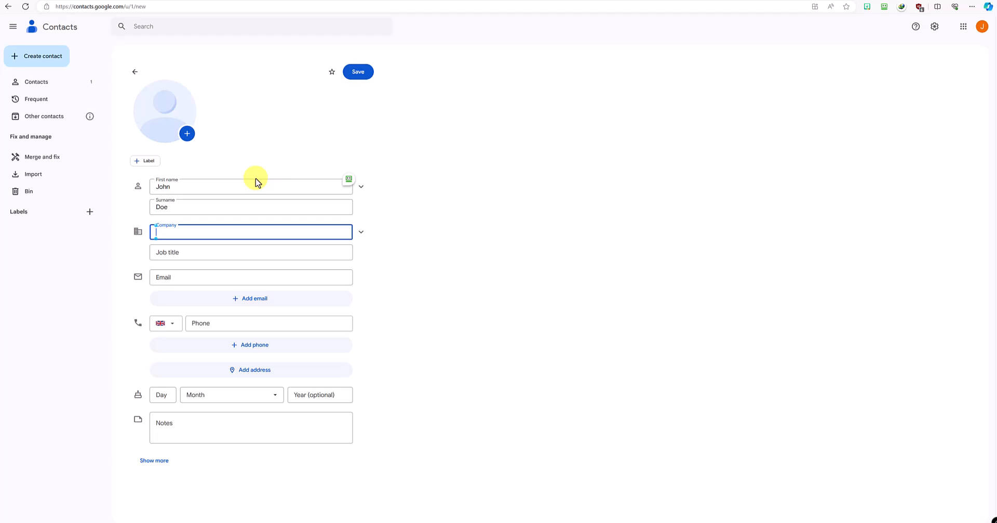
Step: Fill in company 'Acorn Associates' and job title 'Director'
{"action": "type", "text": "Acorn Associates"}
{"action": "key", "text": "Tab"}
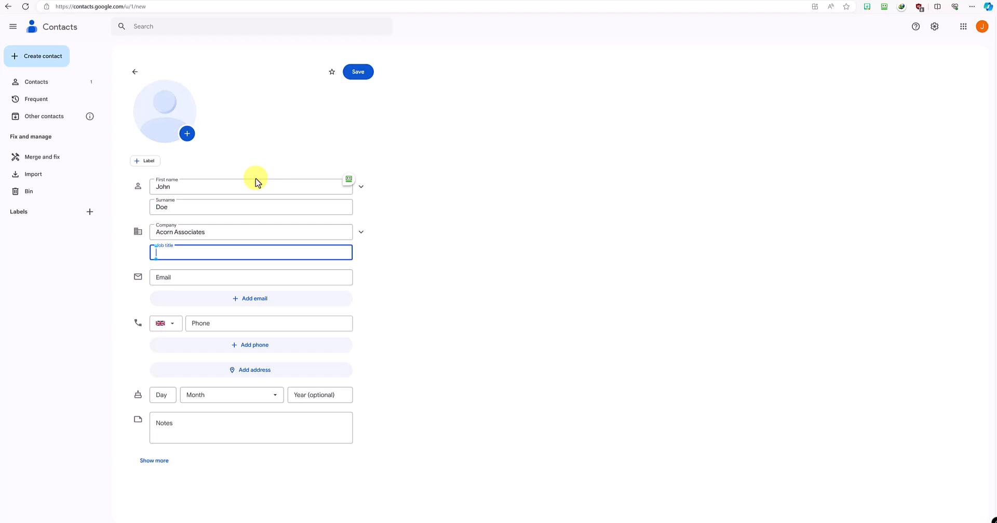
{"action": "type", "text": "Director"}
{"action": "key", "text": "Tab"}
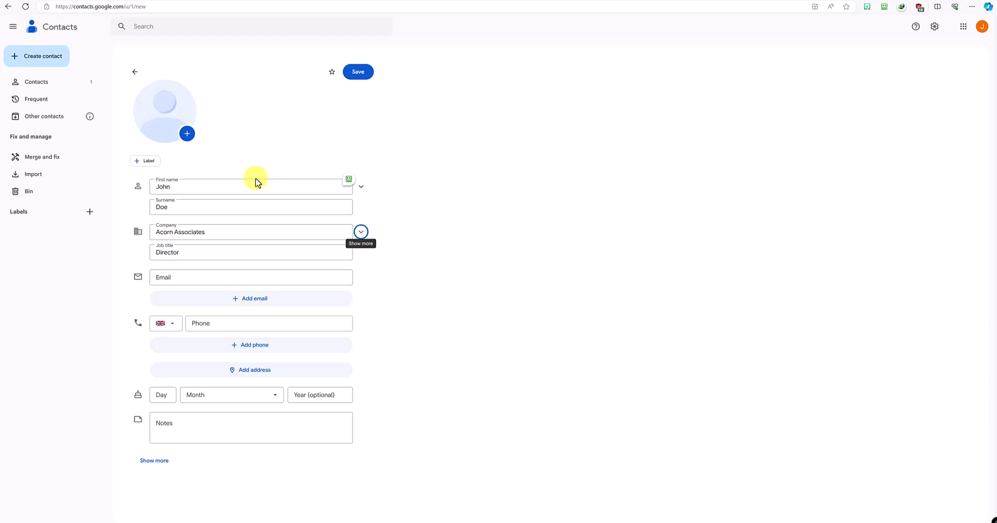
Step: Enter the contact's e-mail address and label it Work
{"action": "left_click", "coordinate": [212, 278]}
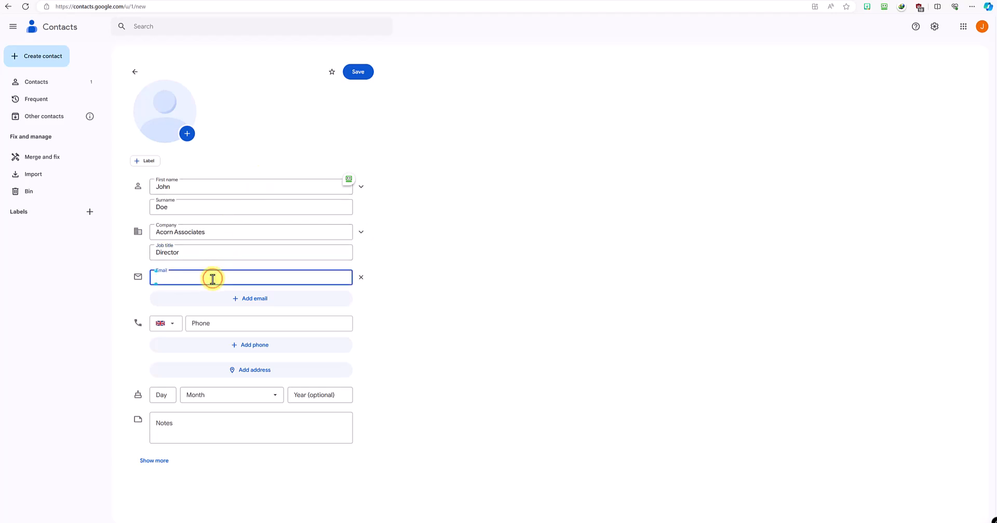
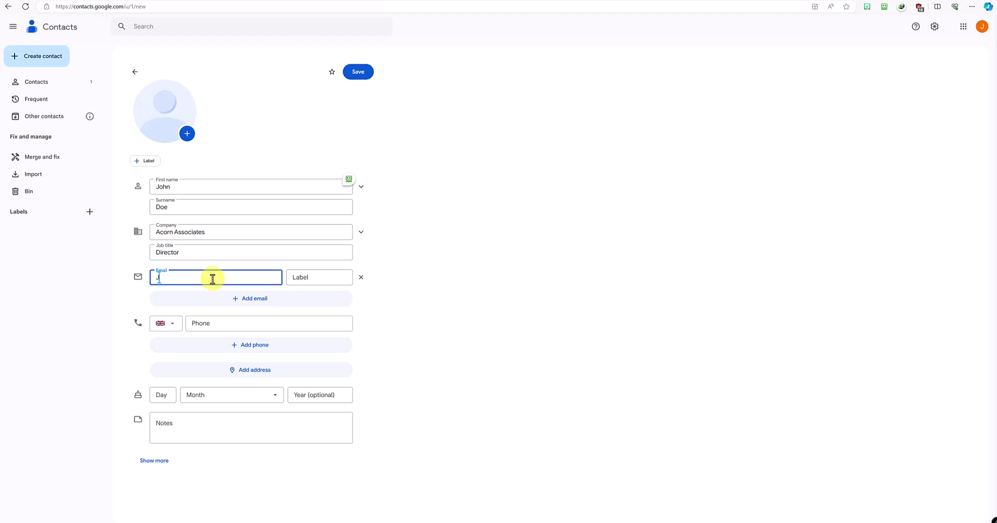
{"action": "left_click", "coordinate": [312, 278]}
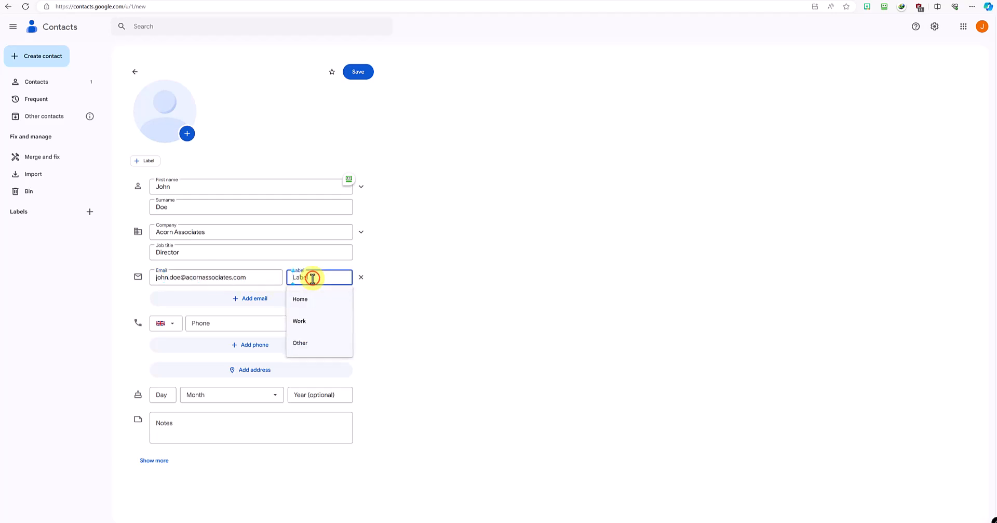
{"action": "left_click", "coordinate": [312, 322]}
{"action": "left_click", "coordinate": [262, 330]}
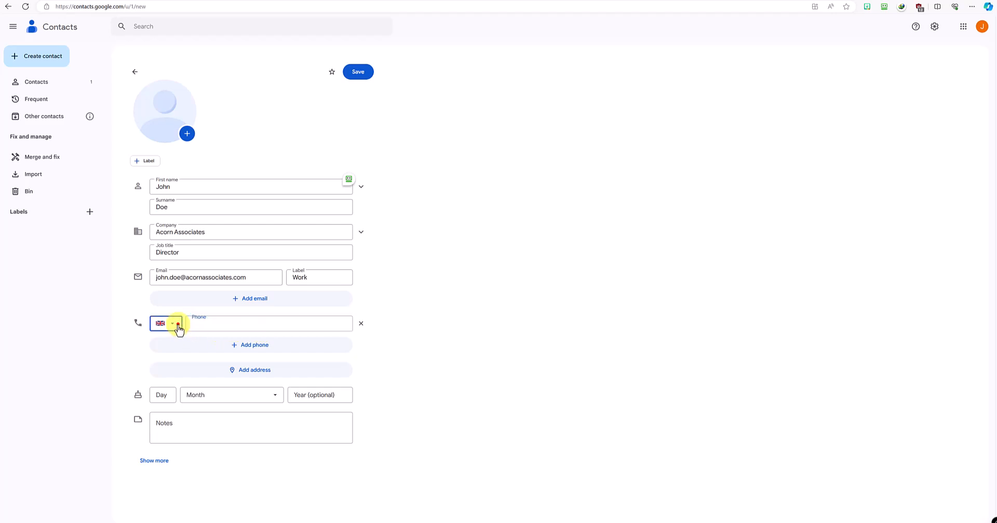
Step: Enter the contact's first phone number with the UK code and label it Work
{"action": "left_click", "coordinate": [179, 327]}
{"action": "left_click", "coordinate": [178, 326]}
{"action": "left_click", "coordinate": [216, 323]}
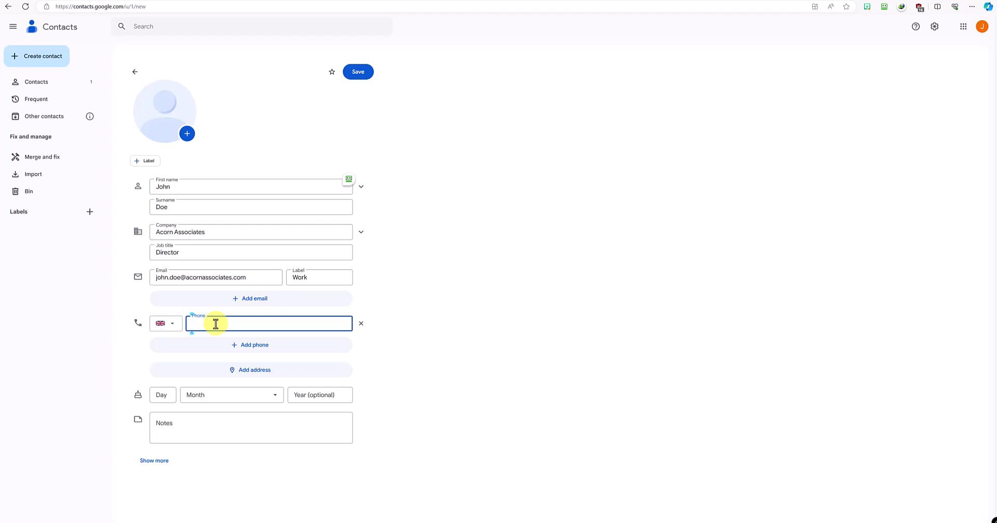
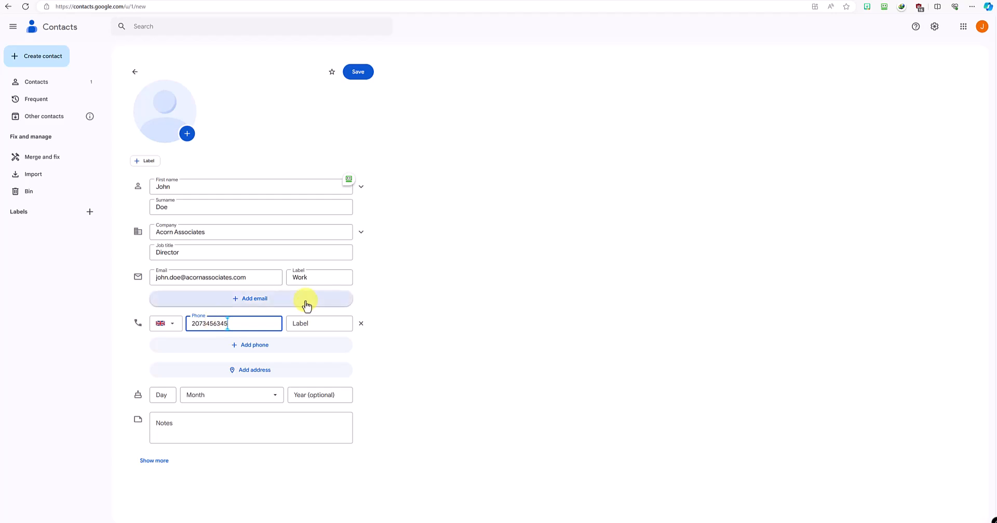
{"action": "left_click", "coordinate": [313, 328]}
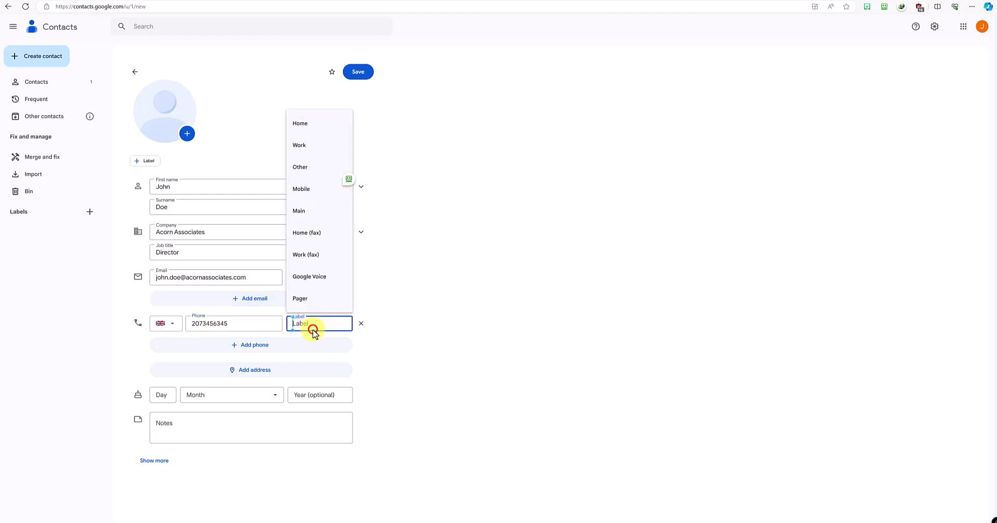
{"action": "left_click", "coordinate": [312, 145]}
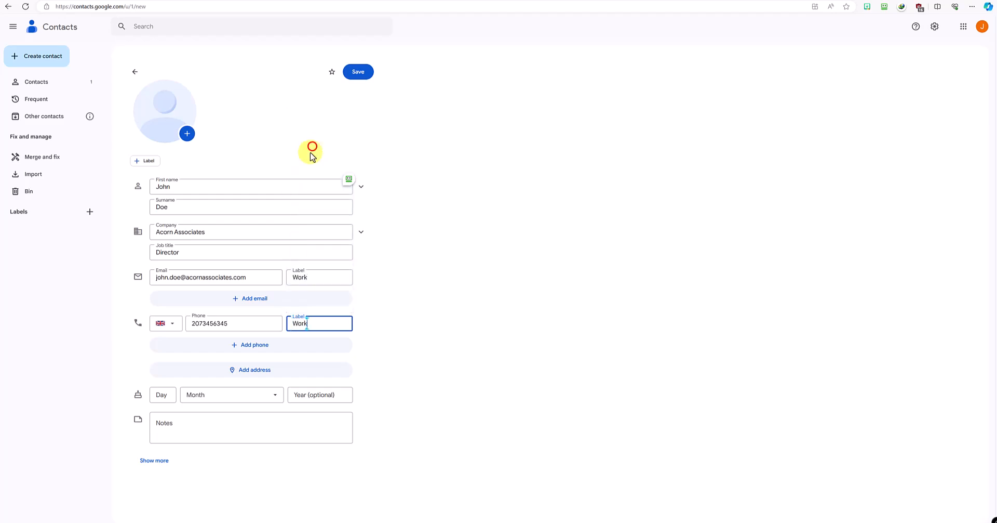
Step: Add the contact's second phone number and label it Mobile
{"action": "left_click", "coordinate": [266, 344]}
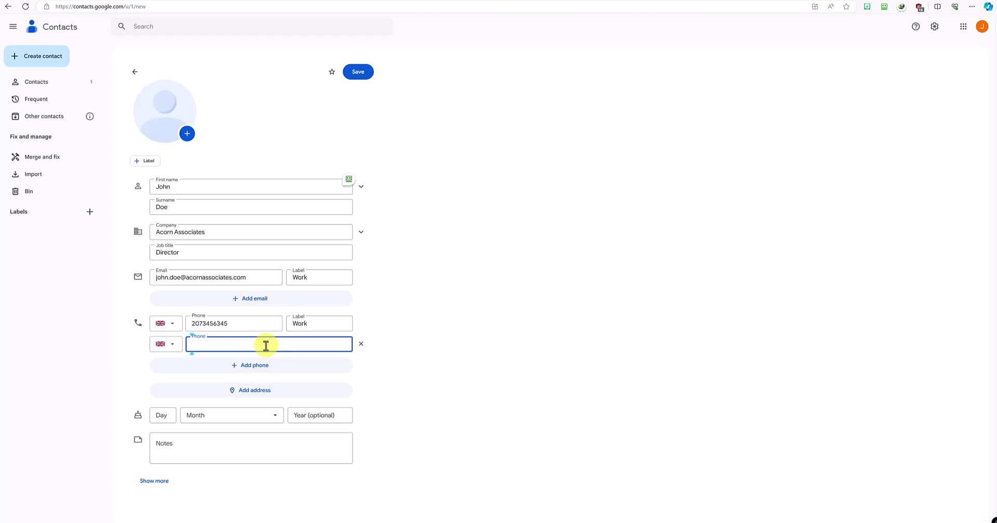
{"action": "type", "text": "756"}
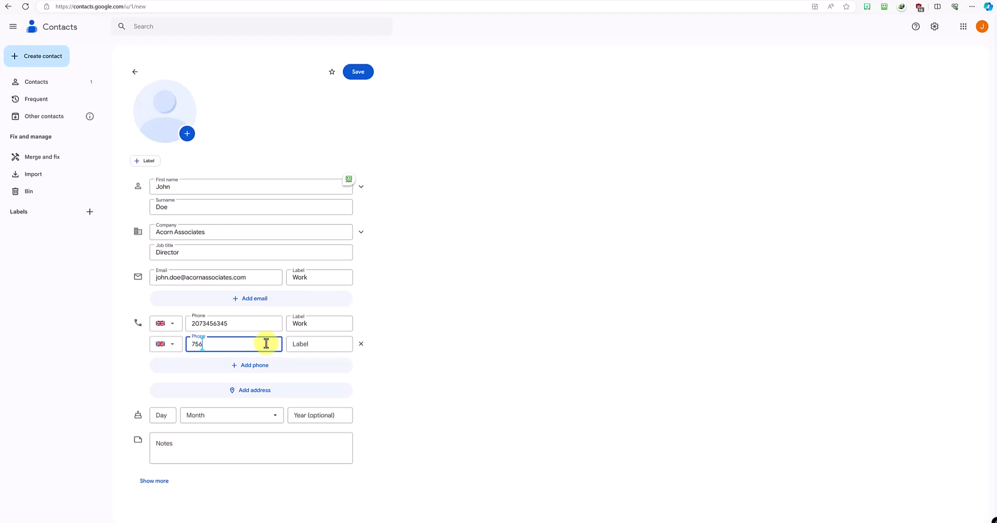
{"action": "type", "text": "78756"}
{"action": "left_click", "coordinate": [300, 344]}
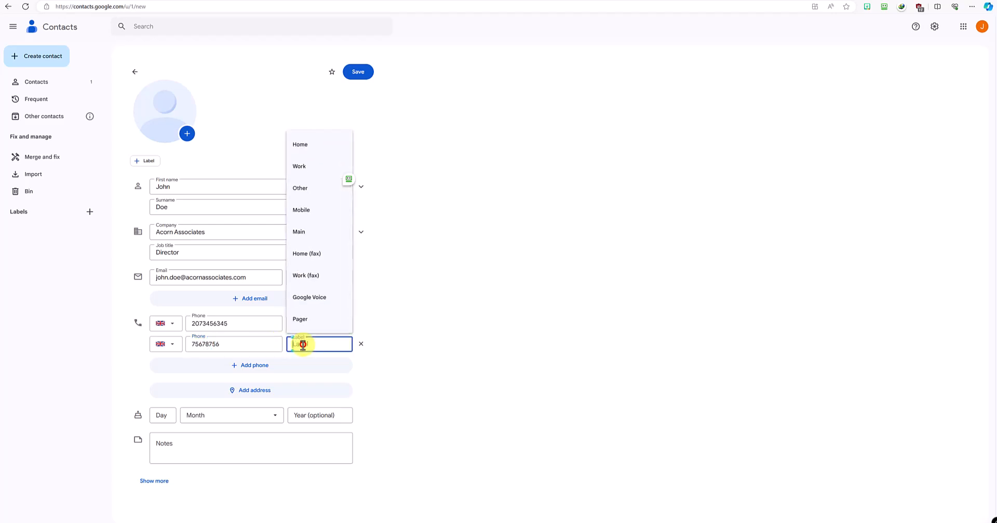
{"action": "left_click", "coordinate": [312, 211]}
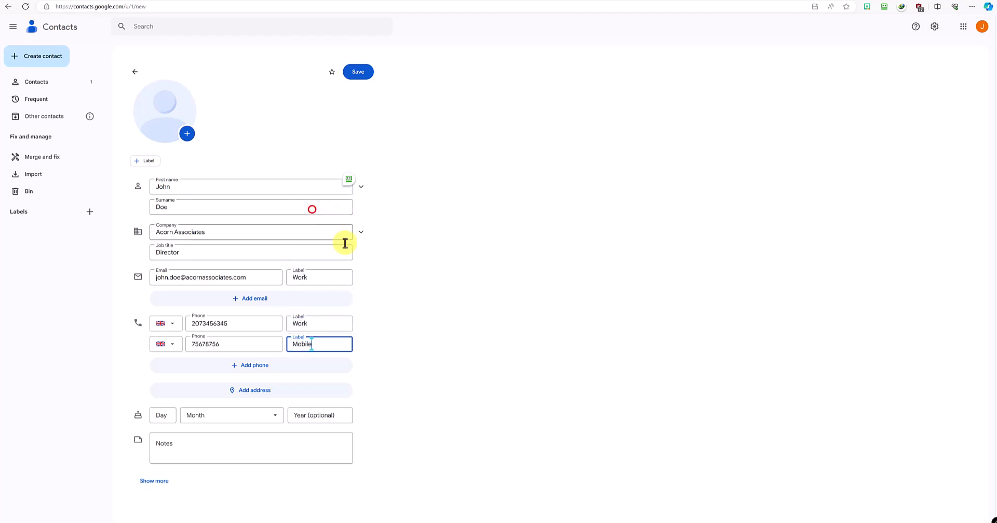
Step: Set the contact's birthday to 11 March 1955
{"action": "left_click", "coordinate": [167, 418]}
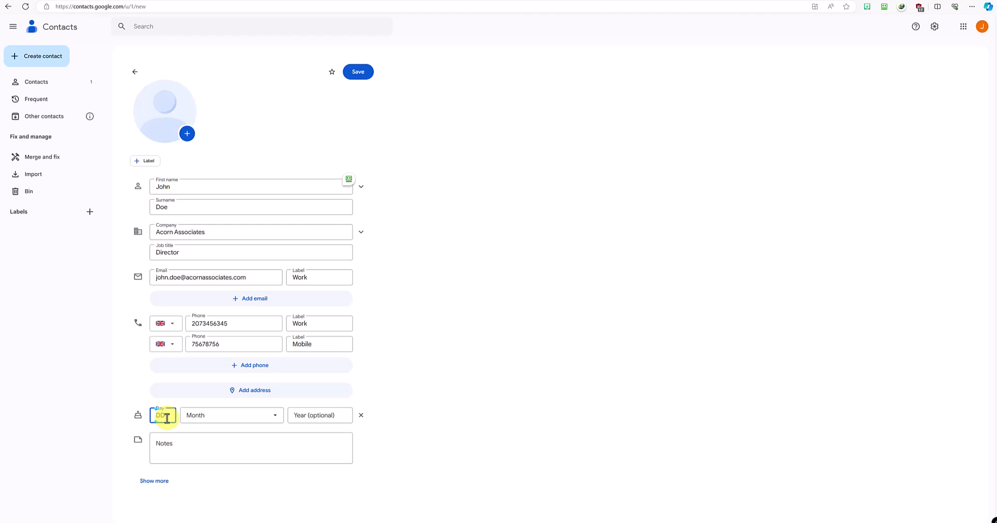
{"action": "type", "text": "11"}
{"action": "left_click", "coordinate": [198, 415]}
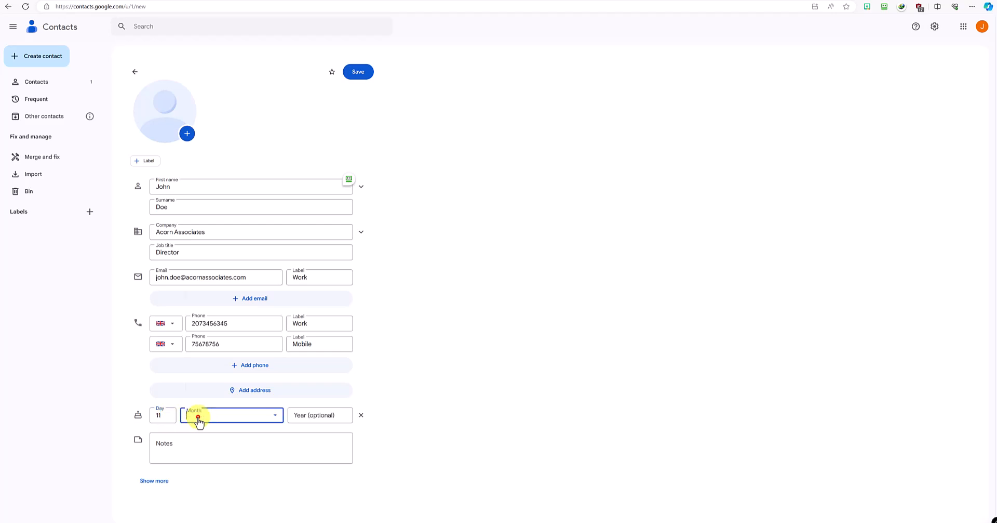
{"action": "left_click", "coordinate": [207, 283]}
{"action": "left_click", "coordinate": [299, 414]}
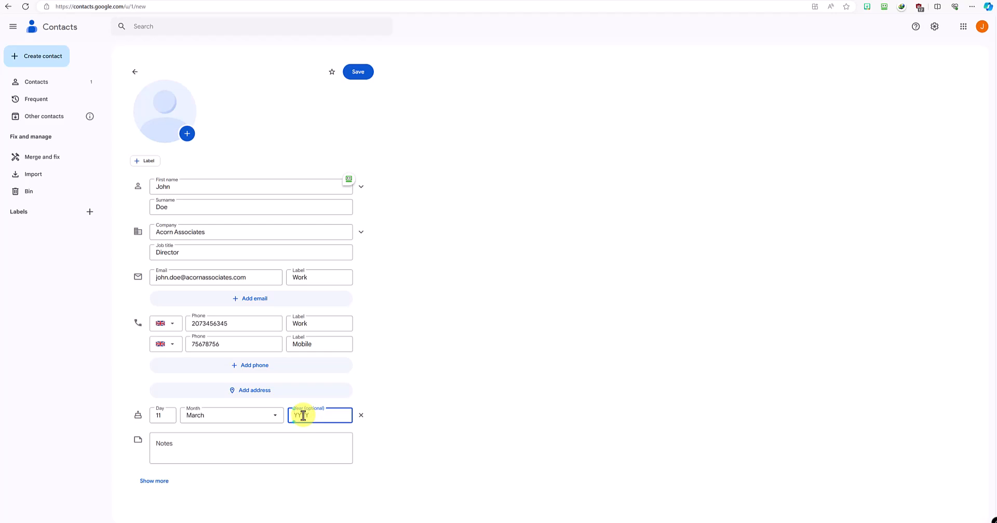
{"action": "type", "text": "1955"}
Step: Add the note 'First met him at conference in Vienna on 10/04/2022'
{"action": "left_click", "coordinate": [321, 441]}
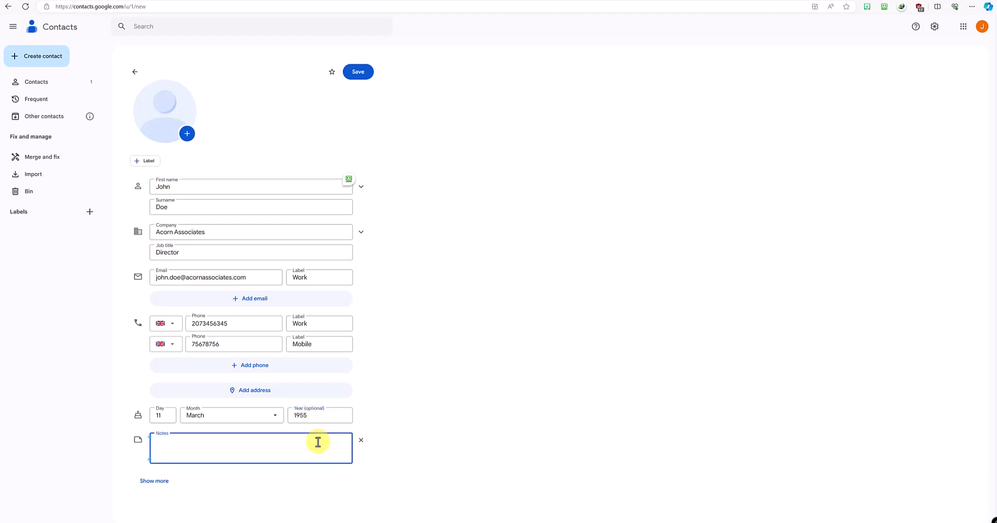
{"action": "type", "text": "First met him at conference in Vienna on 1"}
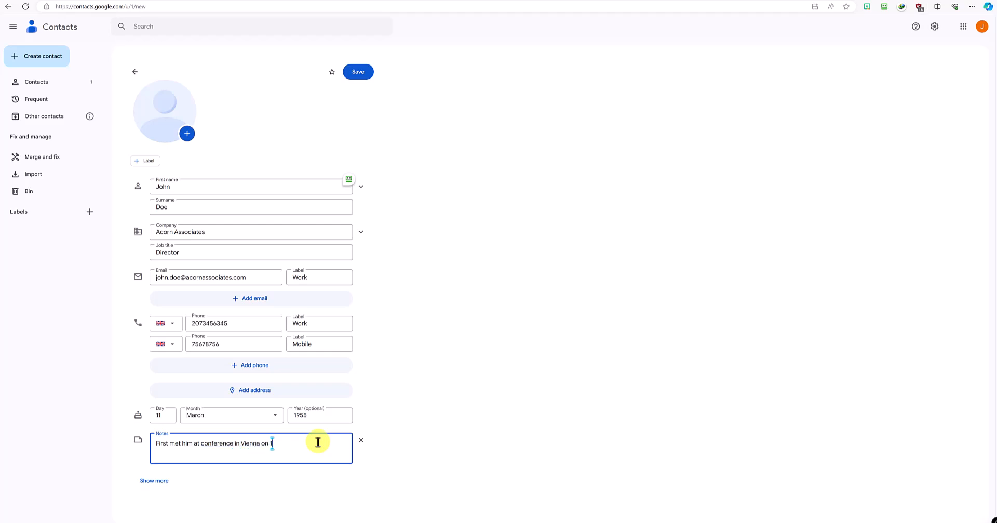
{"action": "type", "text": "0/04/2022"}
{"action": "left_click", "coordinate": [429, 459]}
Step: Save the contact, go back to the two-contact list, and switch to Google Calendar
{"action": "left_click", "coordinate": [358, 72]}
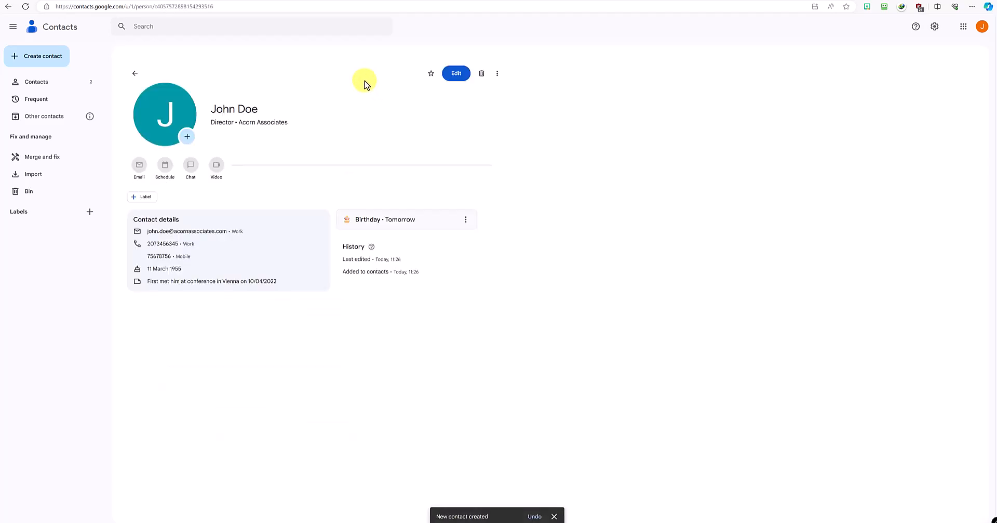
{"action": "left_click", "coordinate": [135, 73]}
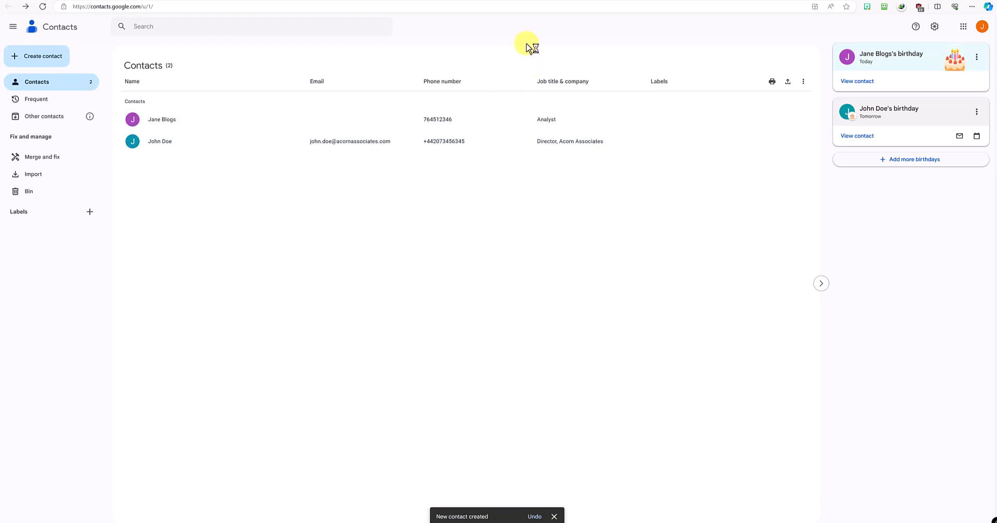
{"action": "left_click", "coordinate": [440, 0]}
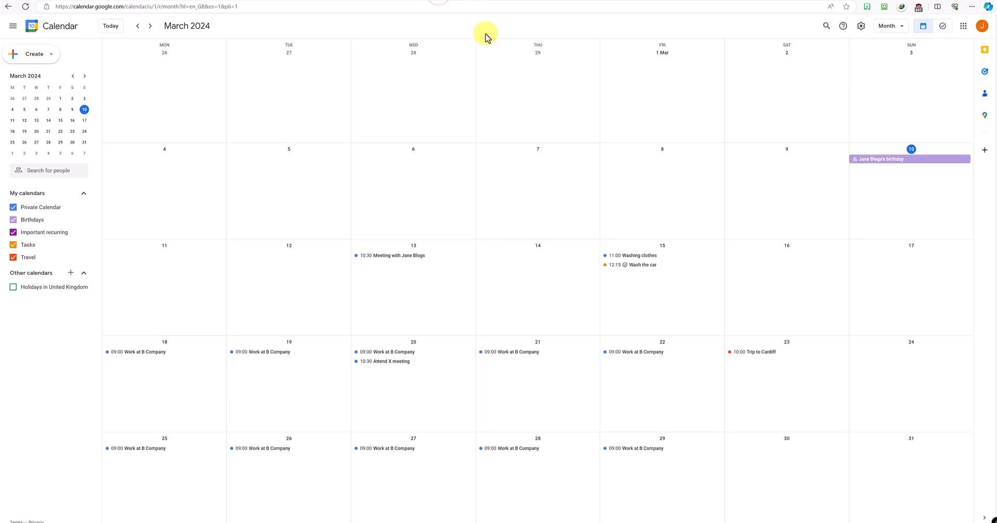
Step: Jump to today's month and reload so the birthday appears on 11 March
{"action": "left_click", "coordinate": [119, 26]}
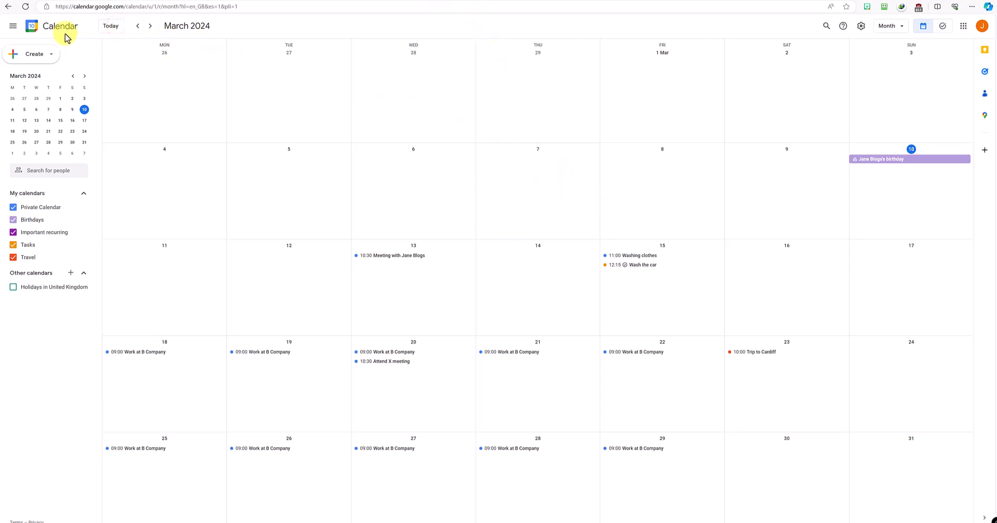
{"action": "left_click", "coordinate": [29, 6]}
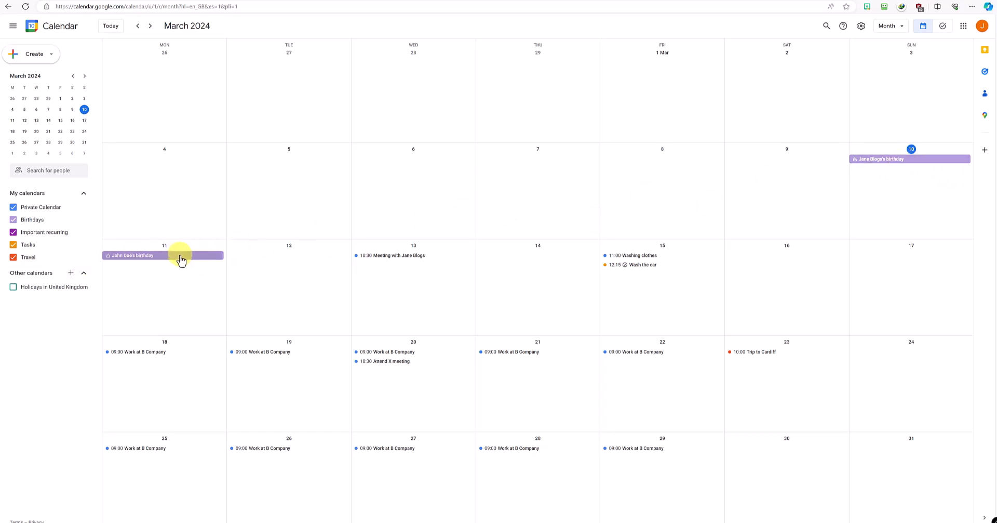
Step: Turn on the Holidays in United Kingdom calendar under Other calendars
{"action": "key", "text": "alt+Left"}
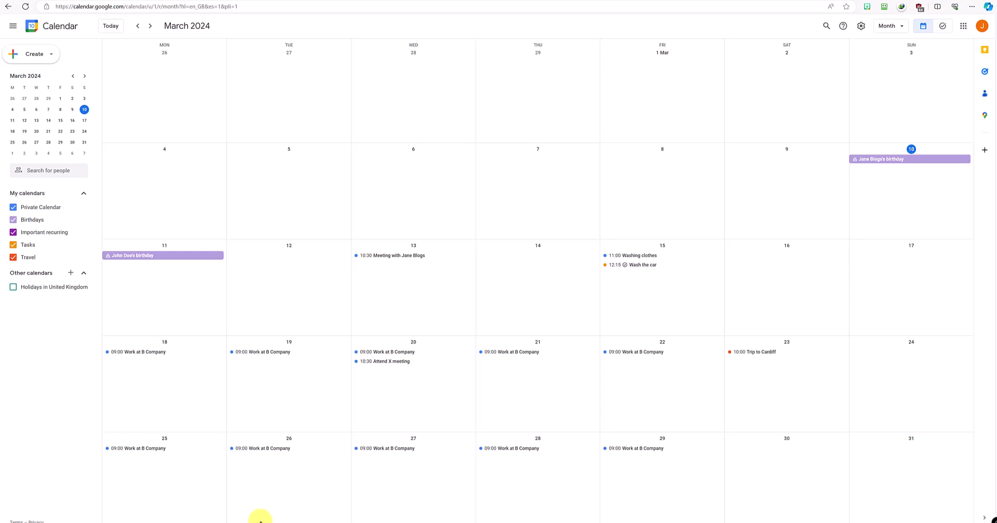
{"action": "left_click", "coordinate": [14, 288]}
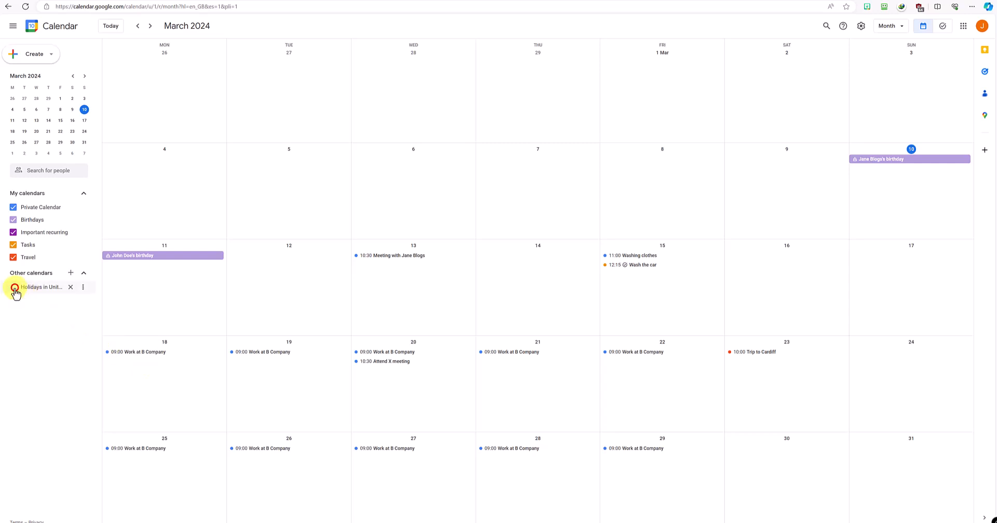